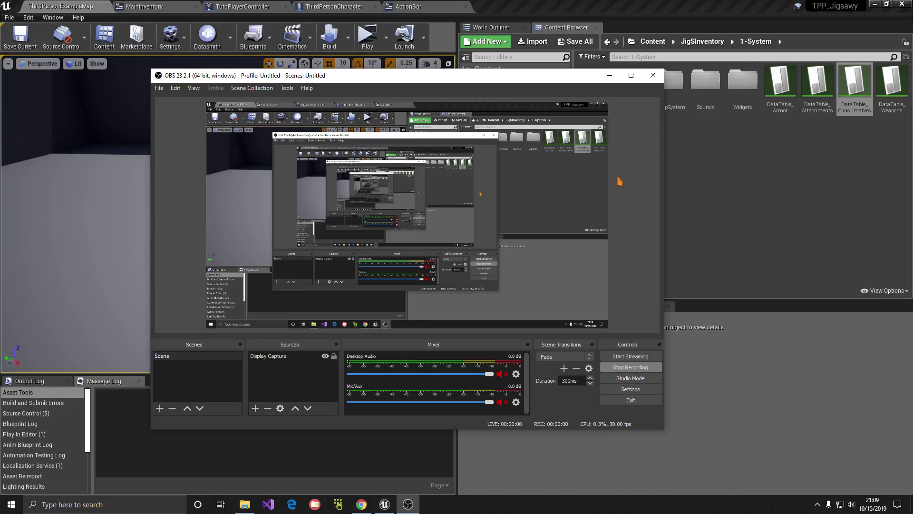
- Create a new folder named Pickups inside the Tutorial folder
click(611, 77)
click(473, 124)
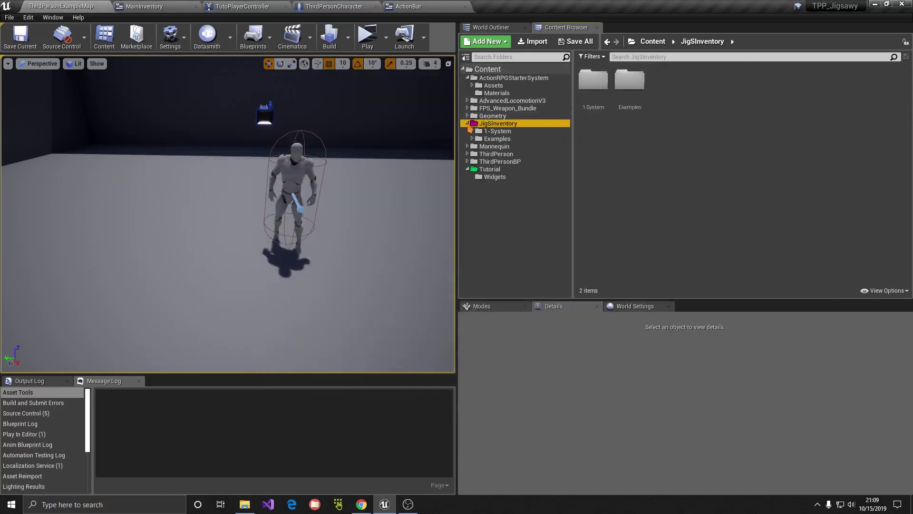
click(489, 154)
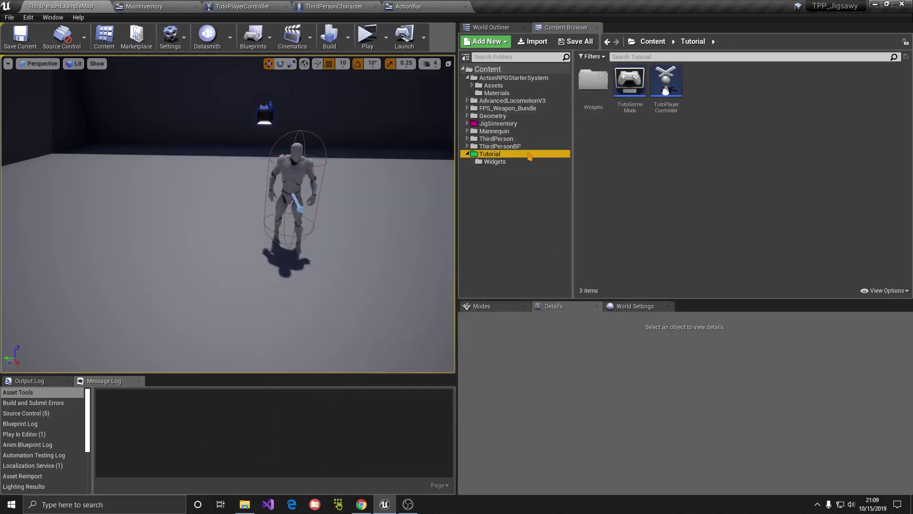
right_click(621, 142)
click(637, 157)
text(Pickups)
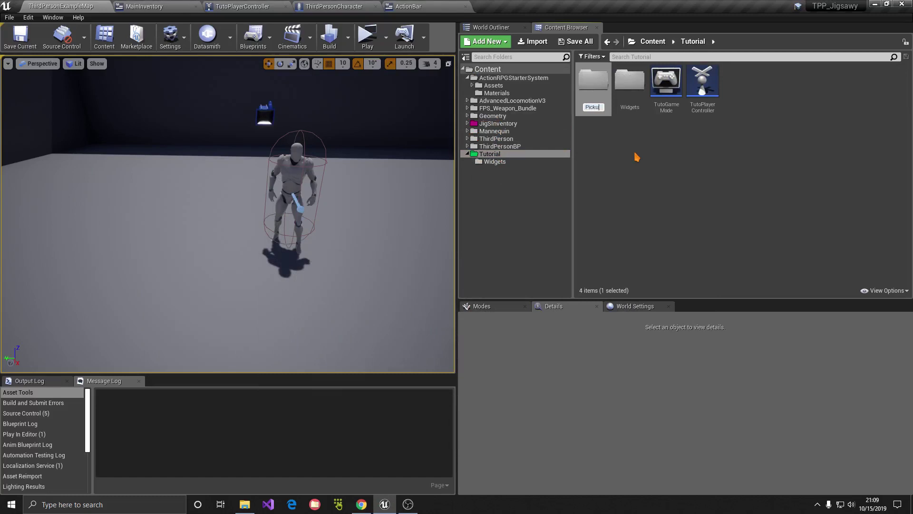
key(Return)
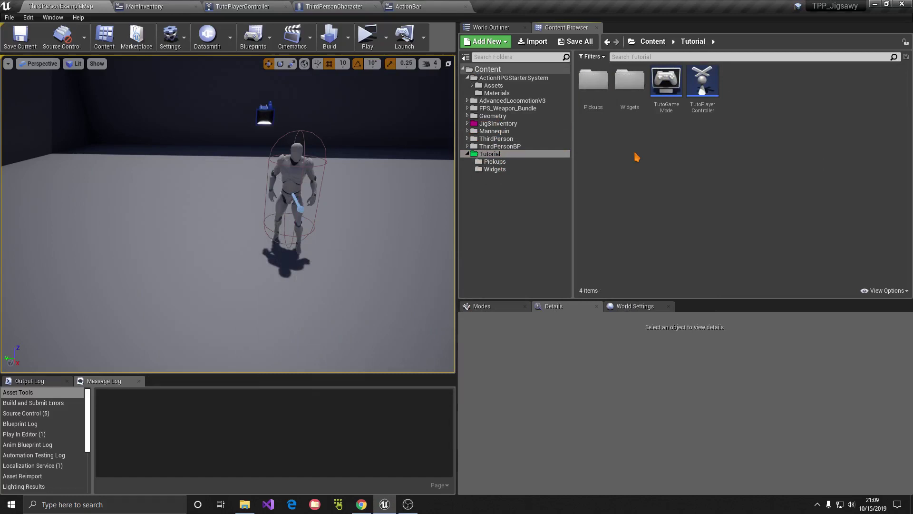
- Open the Pickups folder and delete a stray NewFolder created inside it
click(598, 107)
double_click(598, 107)
right_click(618, 116)
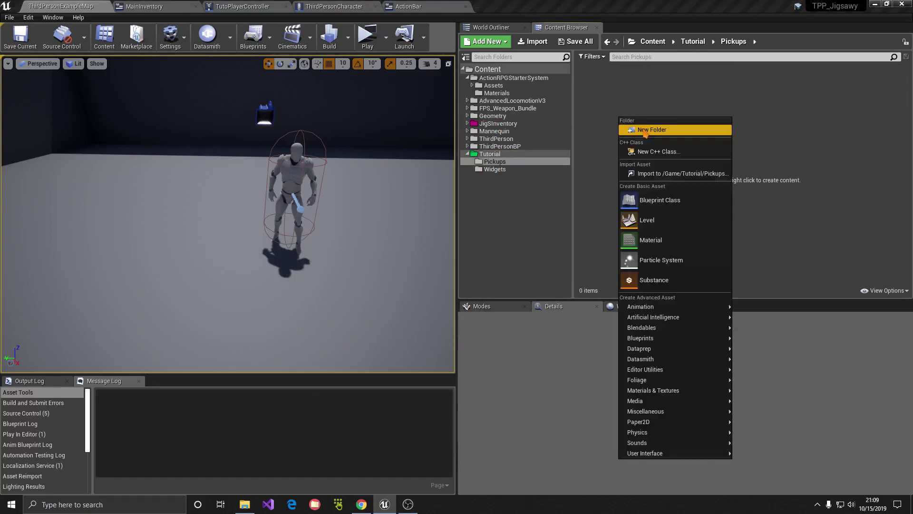
click(645, 131)
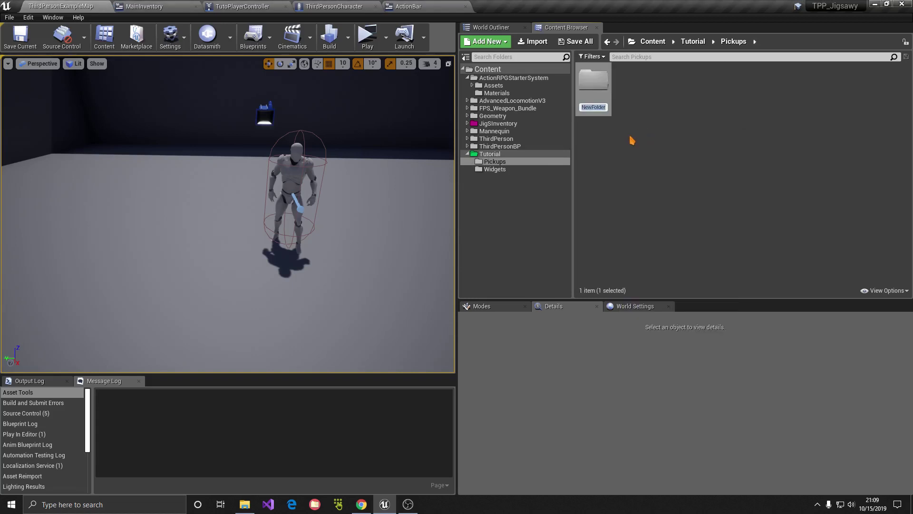
key(Return)
key(Delete)
click(658, 120)
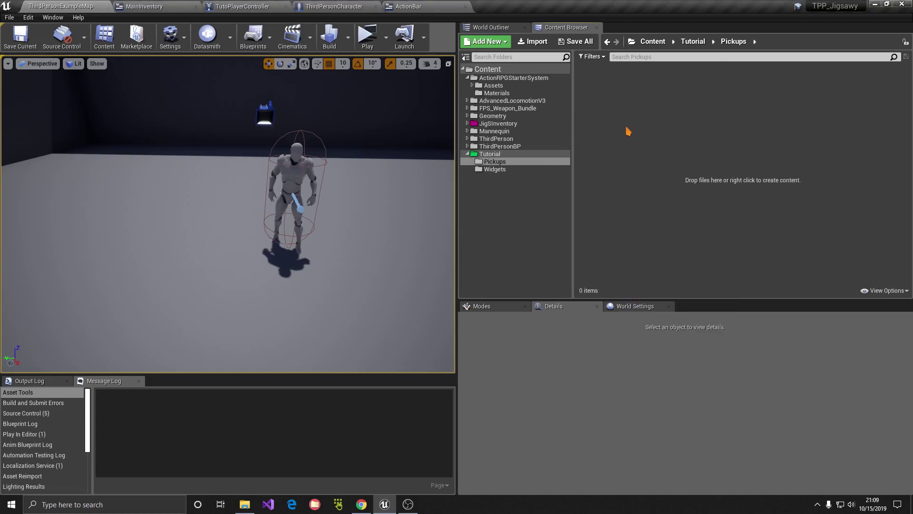
right_click(637, 104)
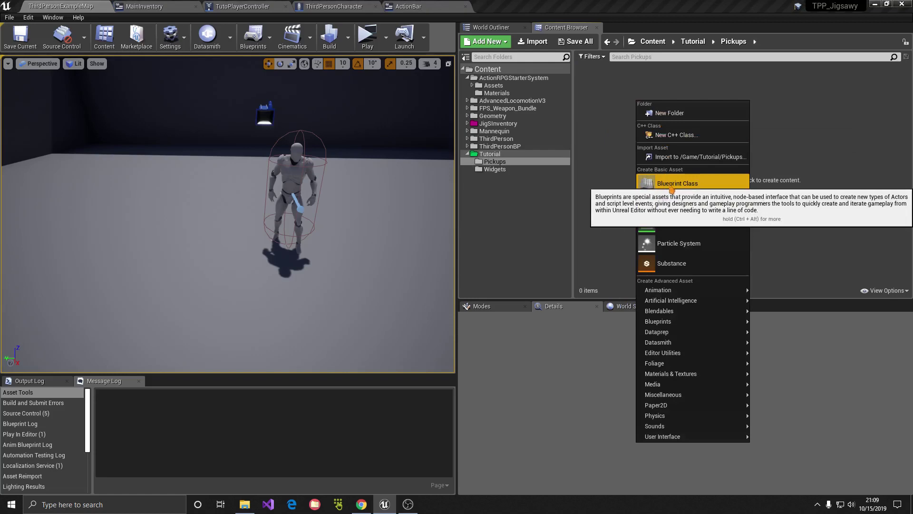
- Create an Actor-based Blueprint class named MainPickupClass in Pickups
click(671, 186)
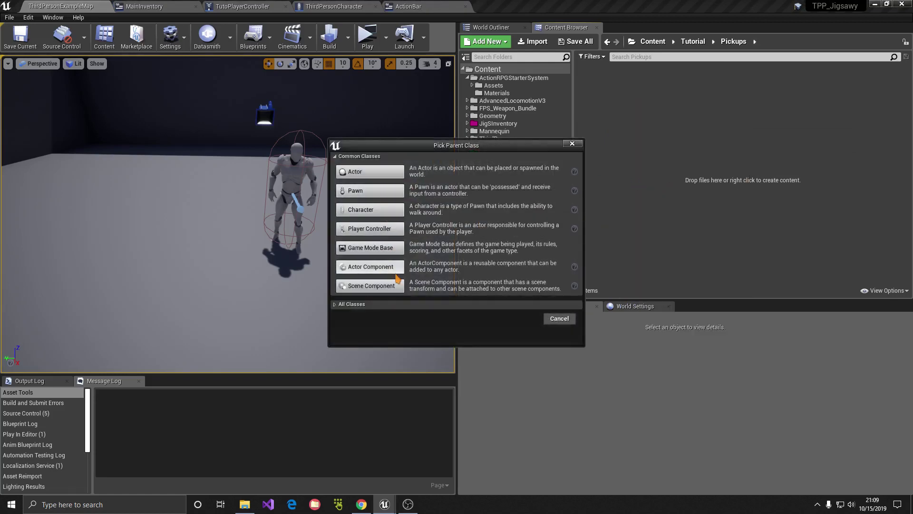
click(366, 175)
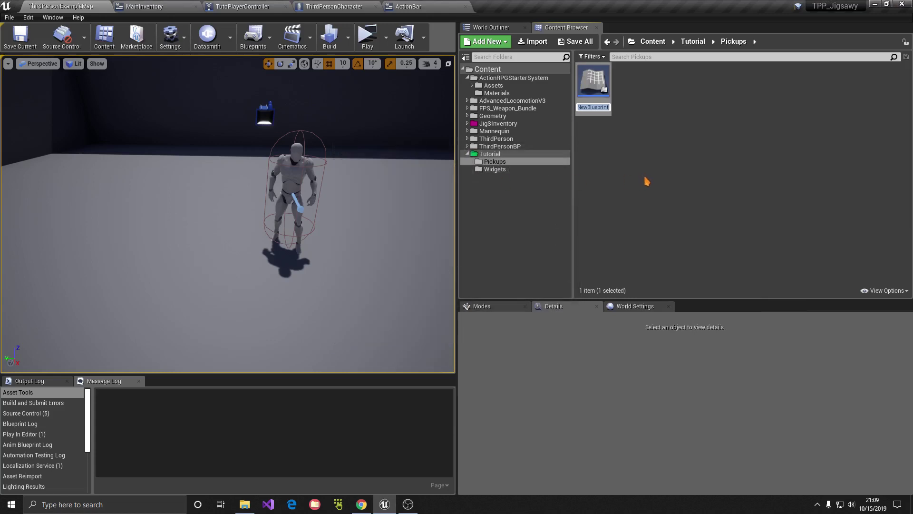
text(Main)
text(PickupClass)
key(Return)
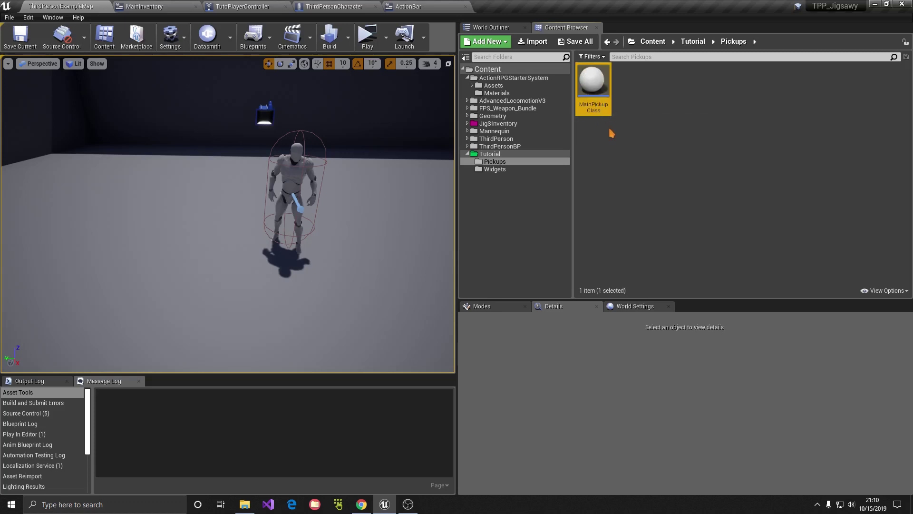
- Rename the Blueprint to MainTutoPickupClass and open it for editing
key(F2)
text(Tu)
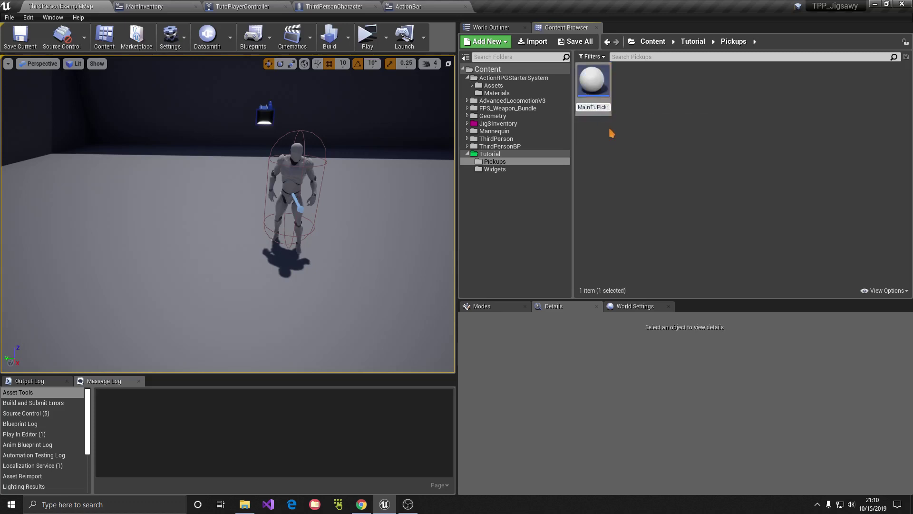
text(to)
key(Return)
double_click(602, 109)
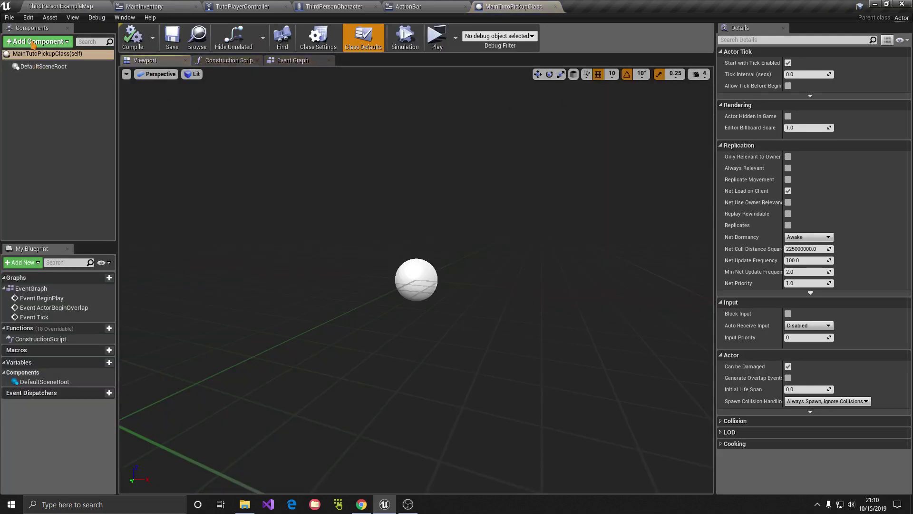
- Add a Static Mesh component, then select the three default nodes in the Event Graph
click(38, 42)
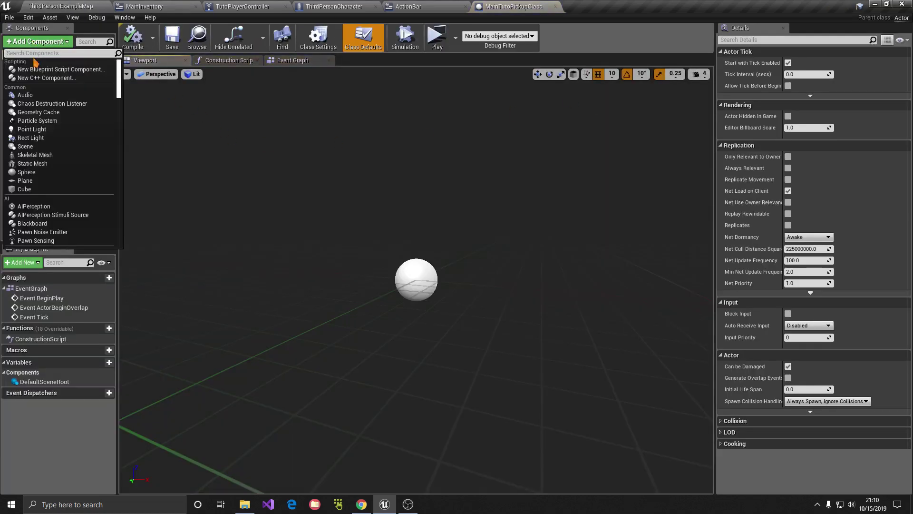
text(static)
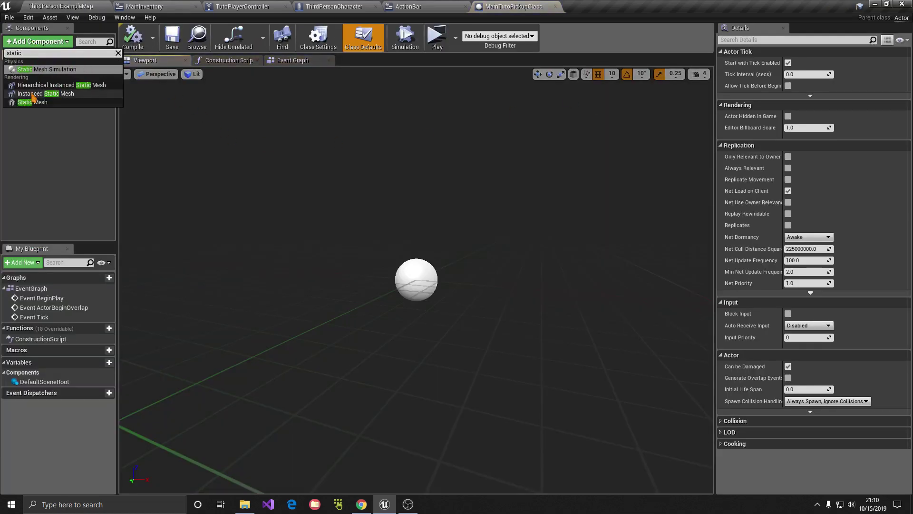
click(32, 102)
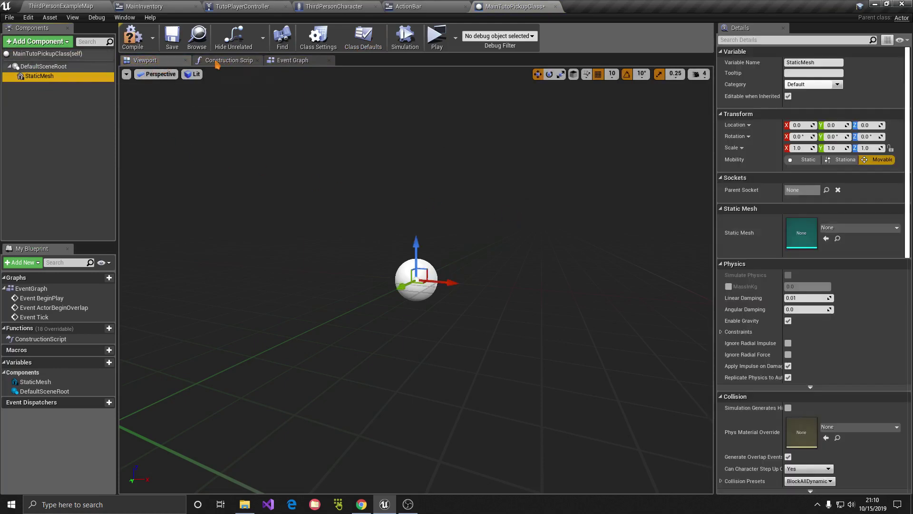
click(300, 60)
drag(534, 395, 336, 142)
- Delete the default event nodes and compile the blueprint
key(Delete)
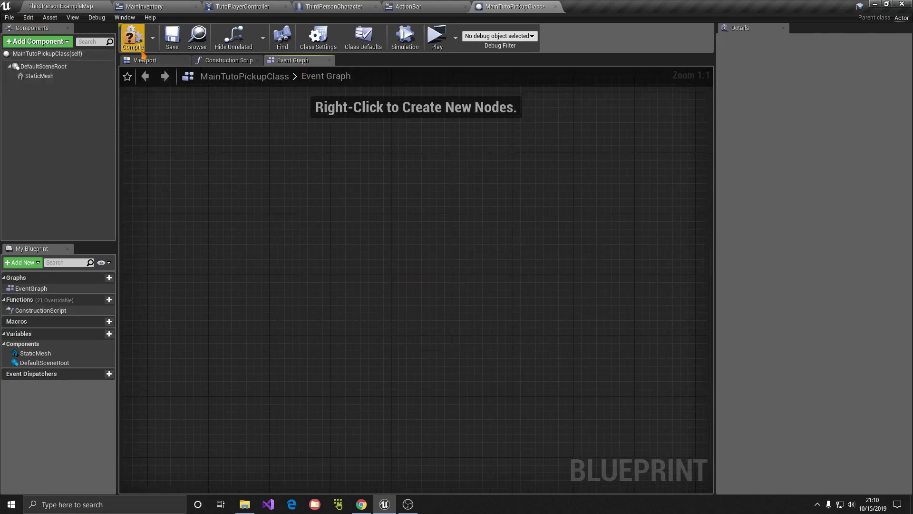
click(137, 43)
click(172, 38)
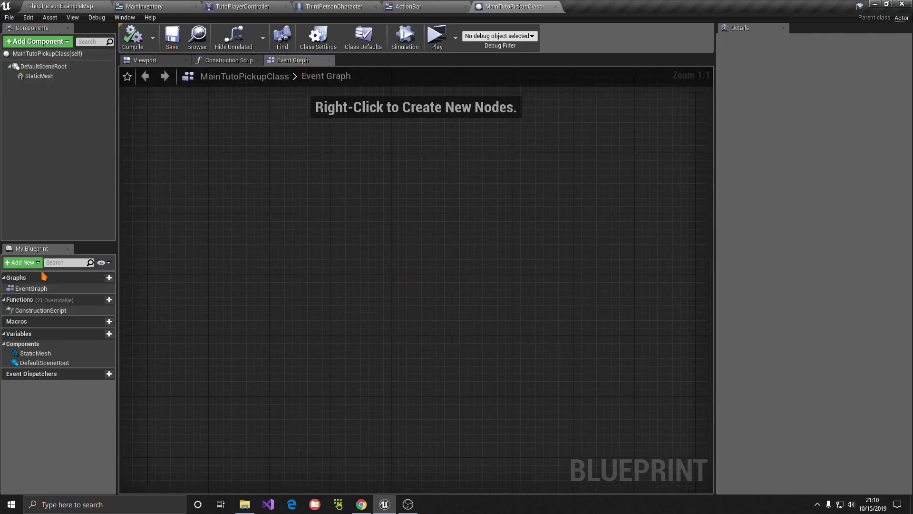
drag(85, 243, 85, 123)
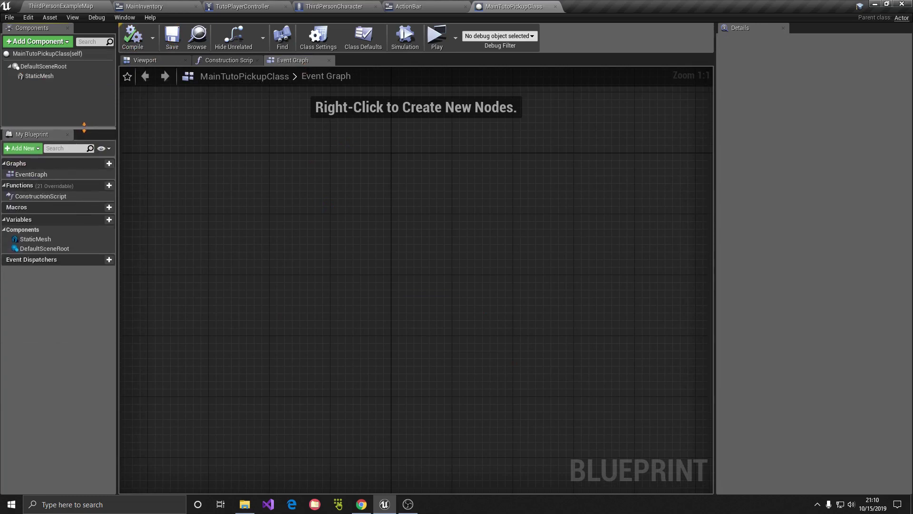
- Add a Name variable ItemName, instance editable and exposed on spawn, then add a second variable
click(22, 141)
click(29, 159)
text(ItemName)
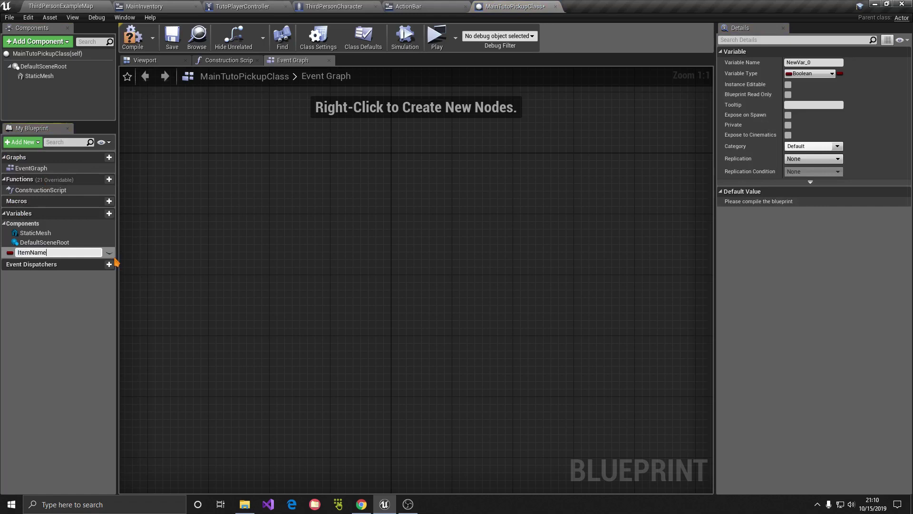
key(Return)
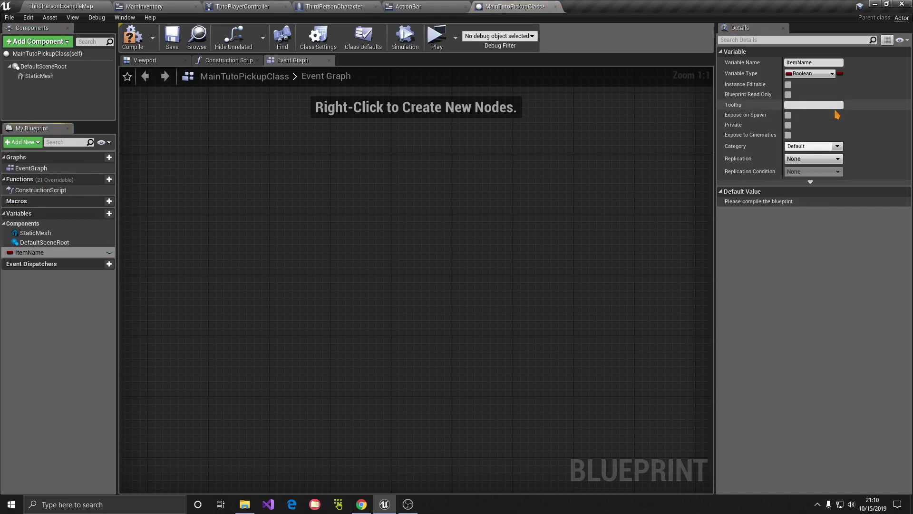
click(810, 74)
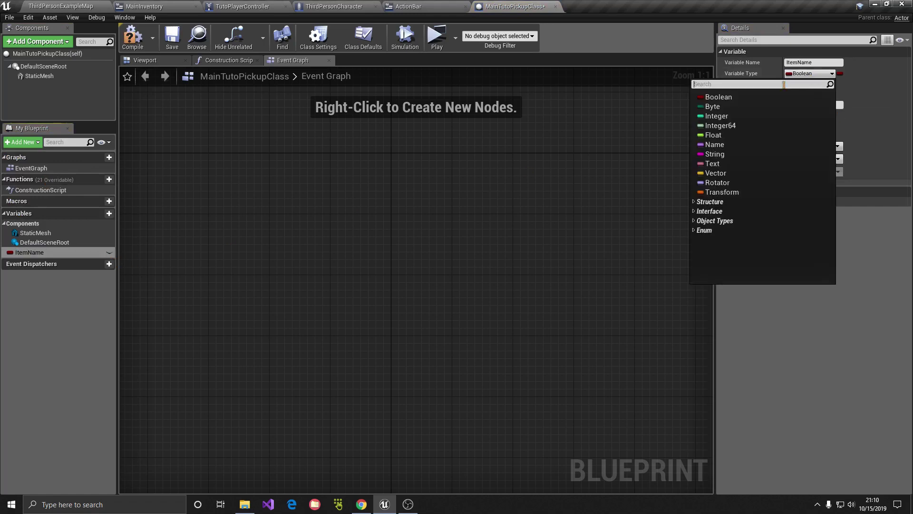
click(715, 144)
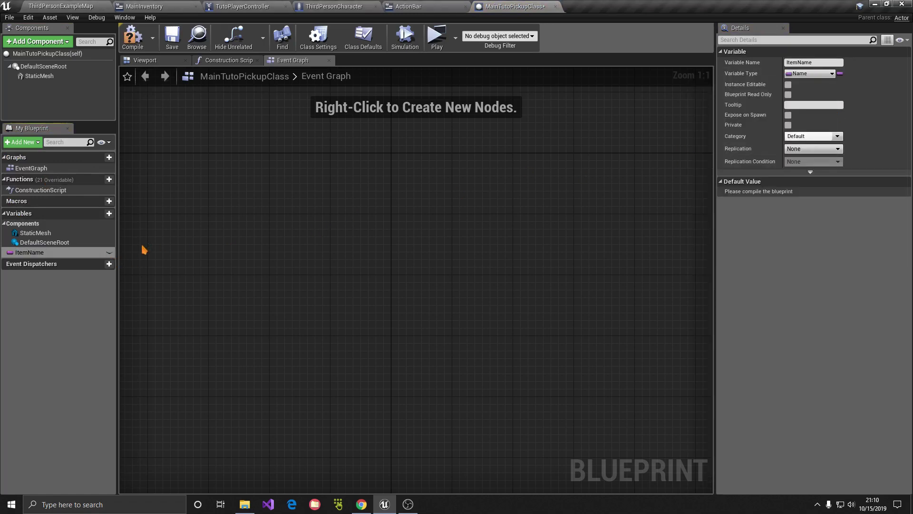
click(109, 252)
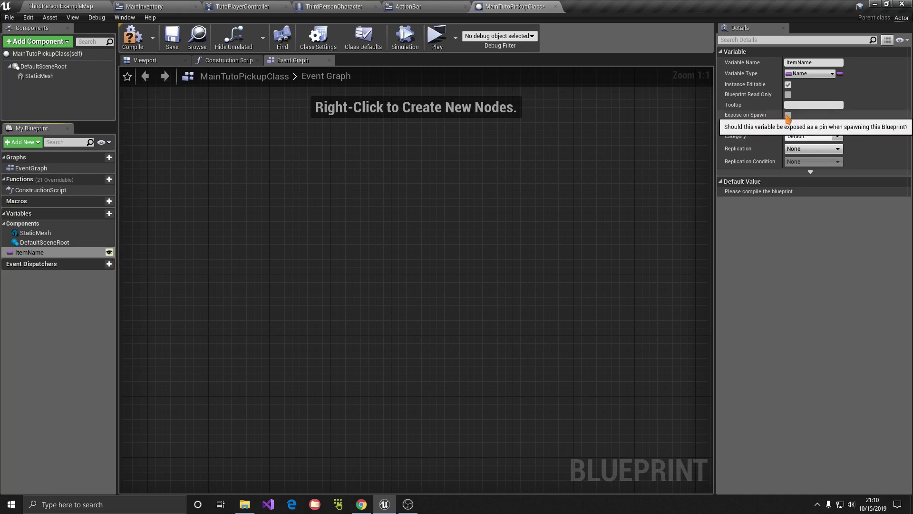
click(788, 116)
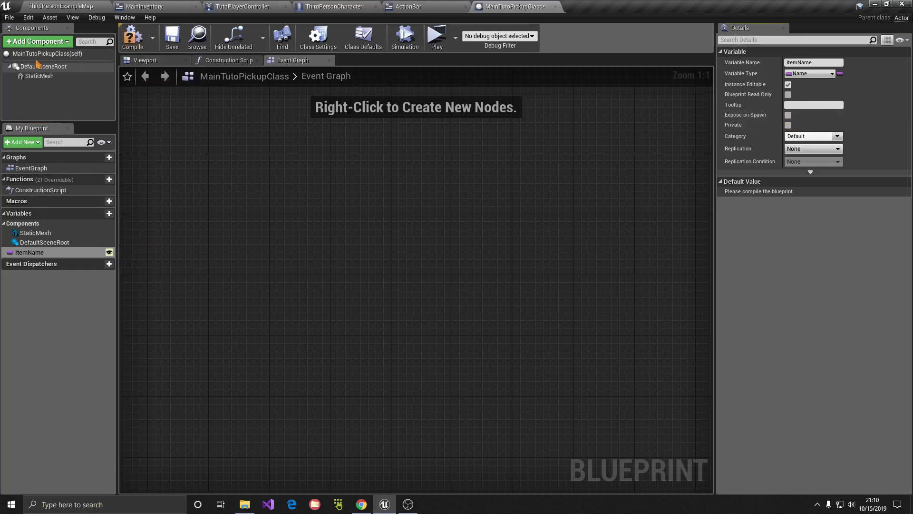
click(21, 141)
click(41, 162)
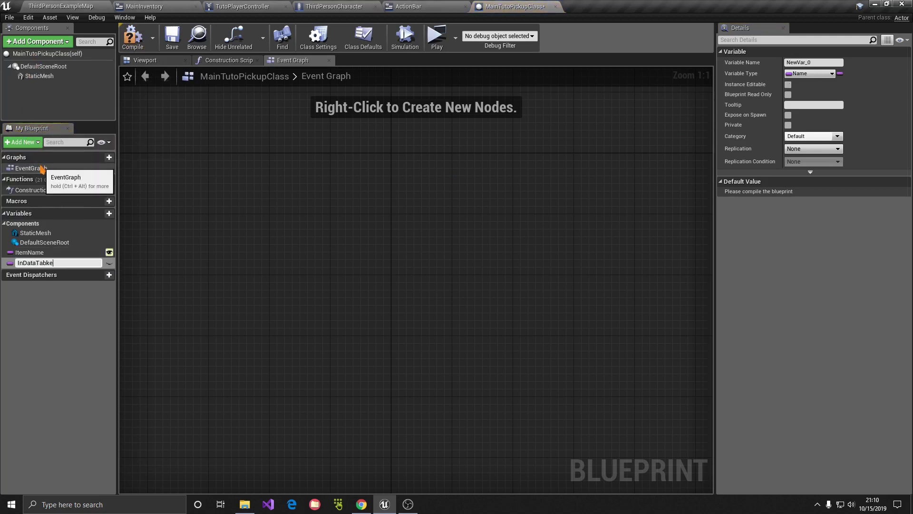
- Name the second variable InDataTable and make it a Data Table object reference
key(Return)
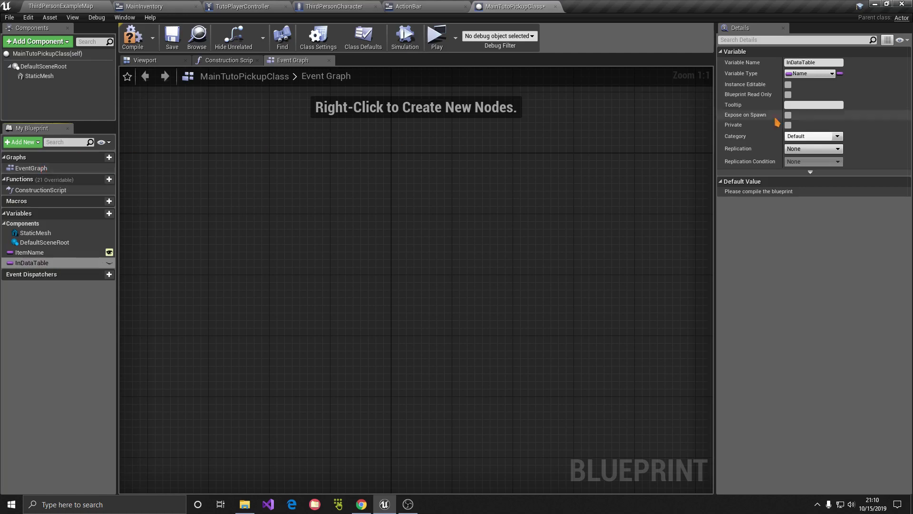
click(812, 75)
text(data t)
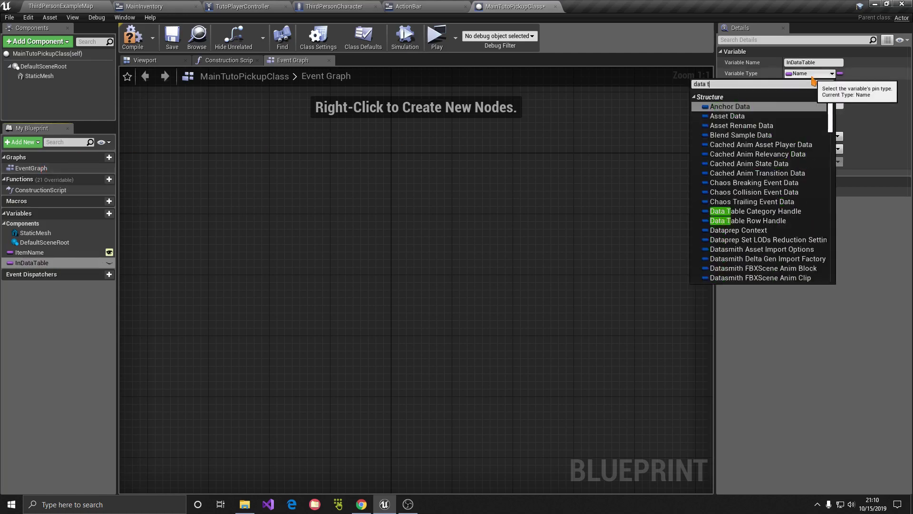
text(able)
mouse_move(761, 154)
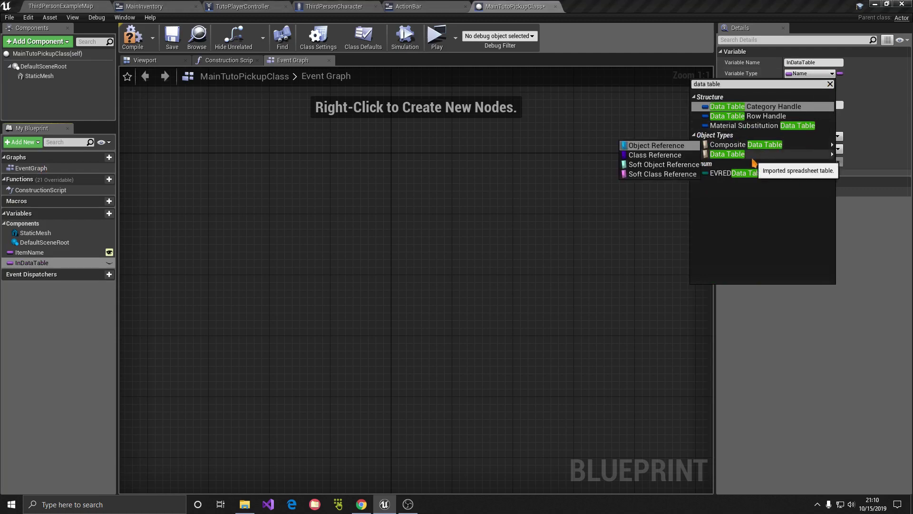
click(642, 149)
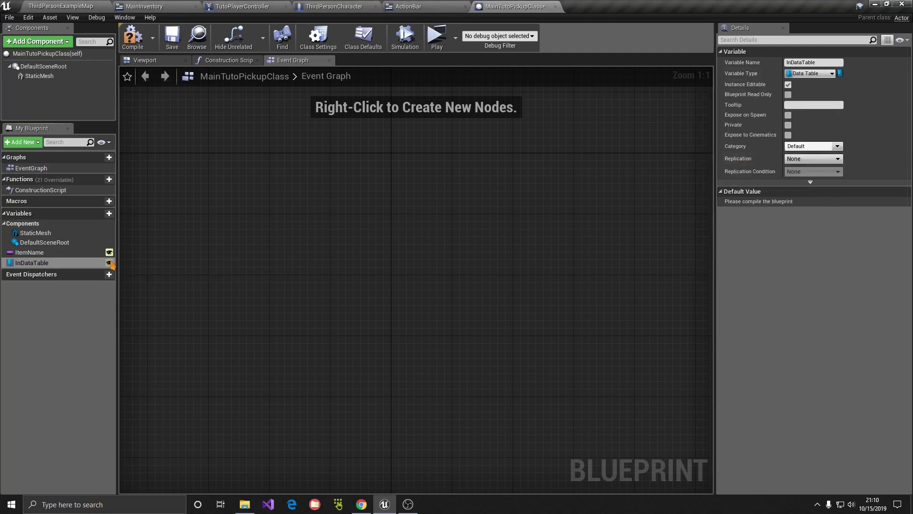
- Set the Category of both ItemName and InDataTable to Settings
click(91, 252)
text(Settings)
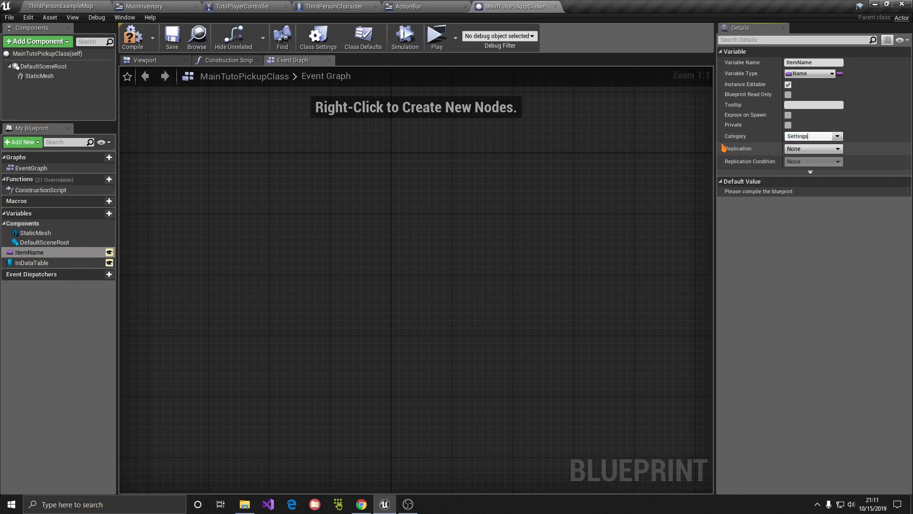
key(Return)
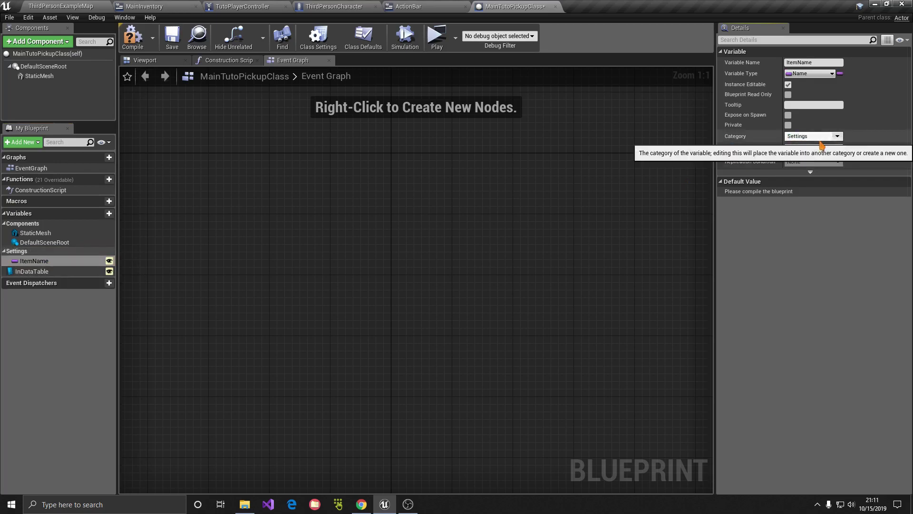
click(71, 271)
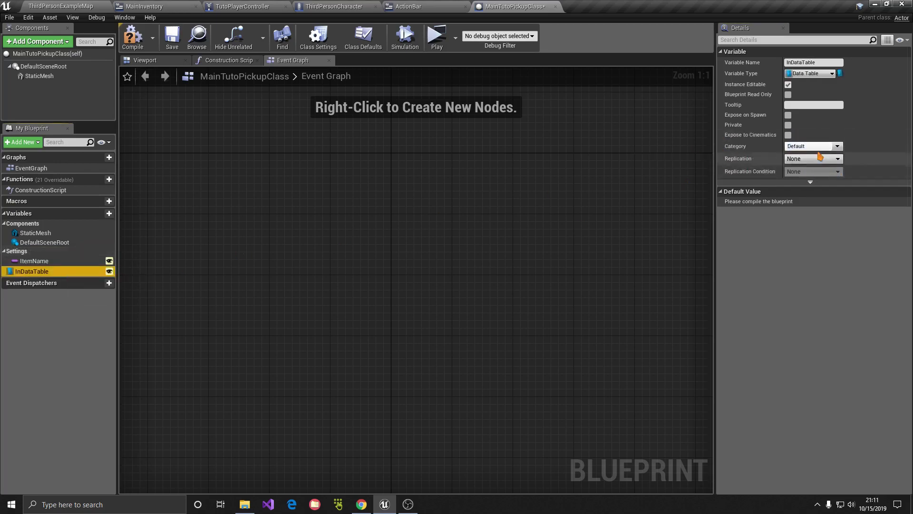
key(Return)
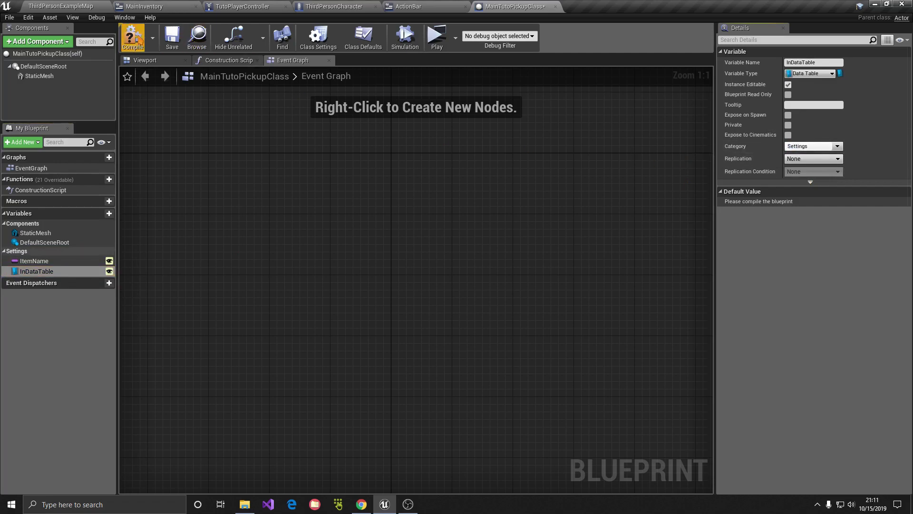
- Compile the pickup blueprint and save all modified assets
click(171, 42)
click(9, 17)
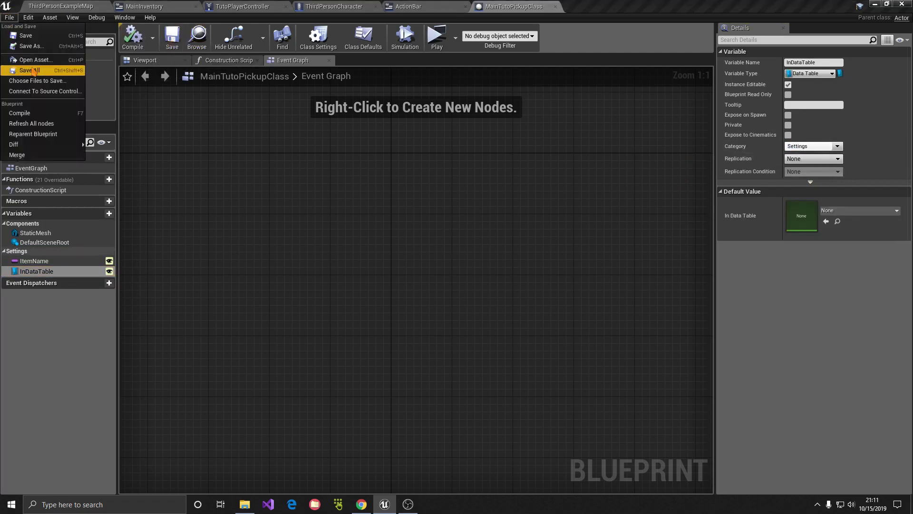
click(61, 6)
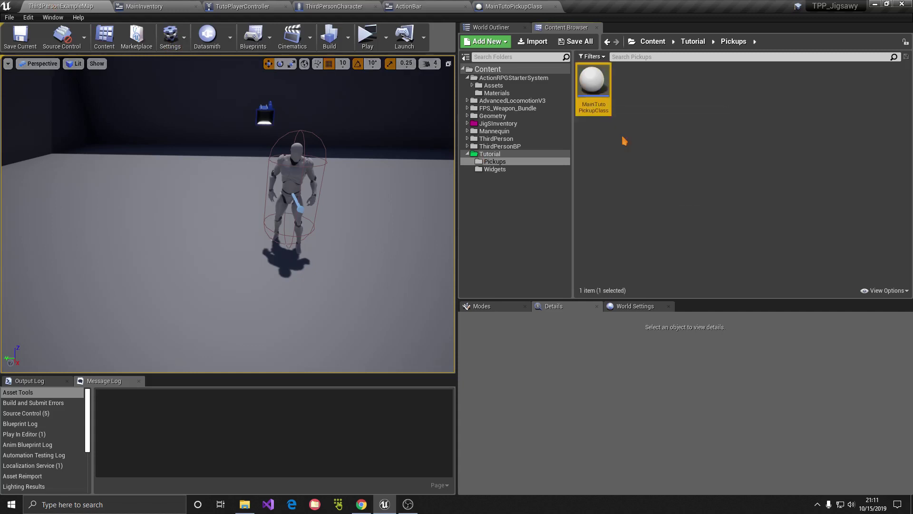
- Copy DataTable_Armor from JigSInventory/1-System into the Tutorial Pickups folder
right_click(602, 105)
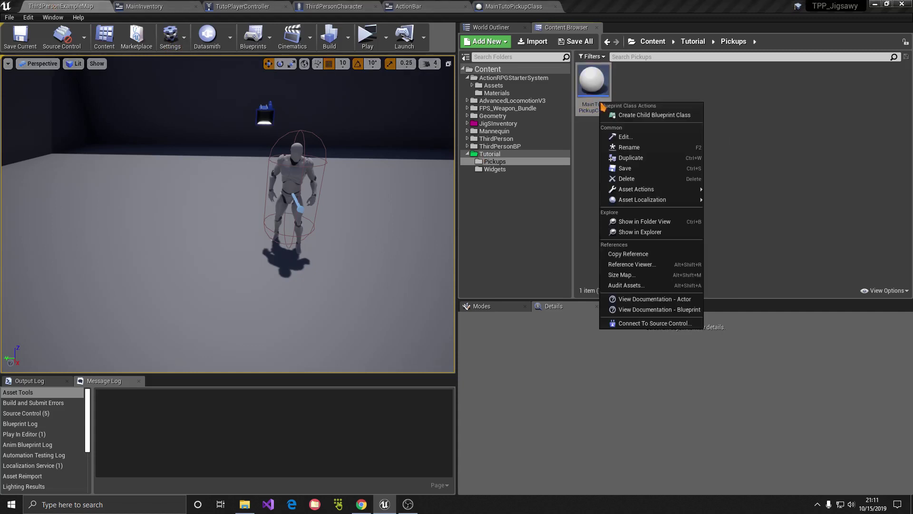
click(652, 86)
click(500, 124)
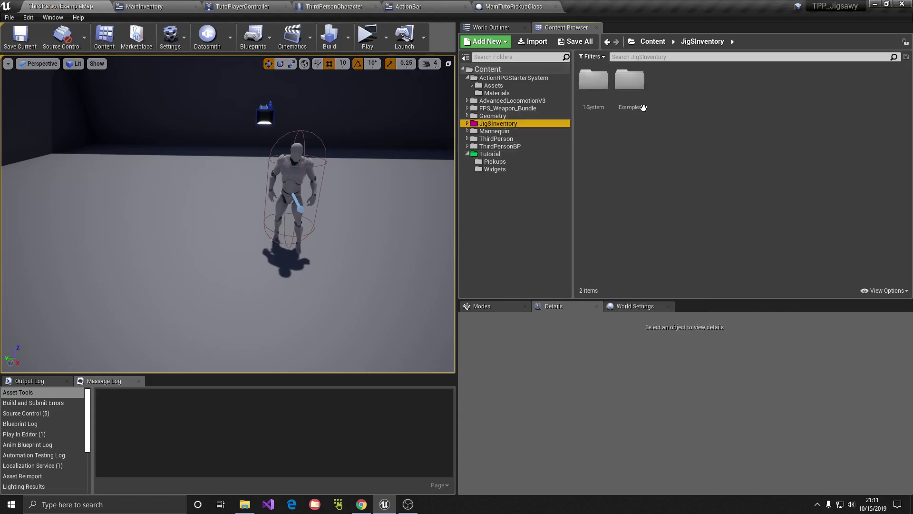
double_click(594, 80)
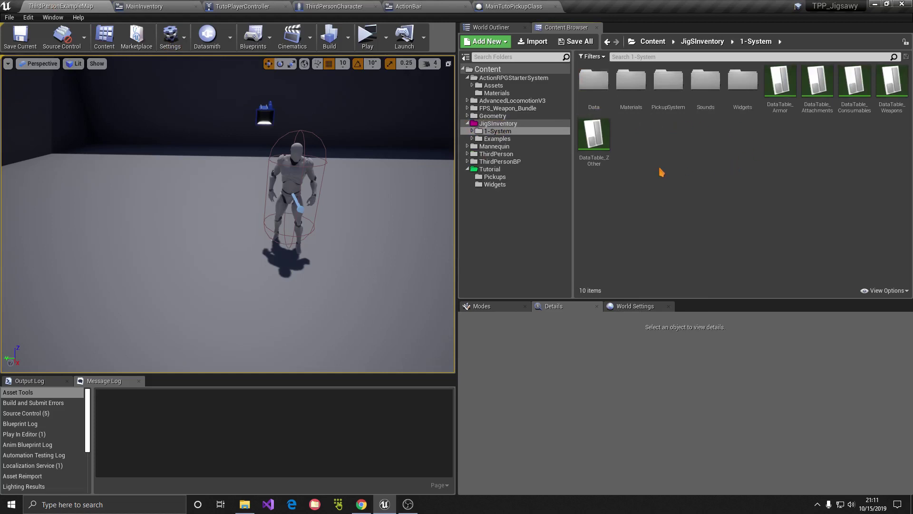
drag(780, 108, 505, 177)
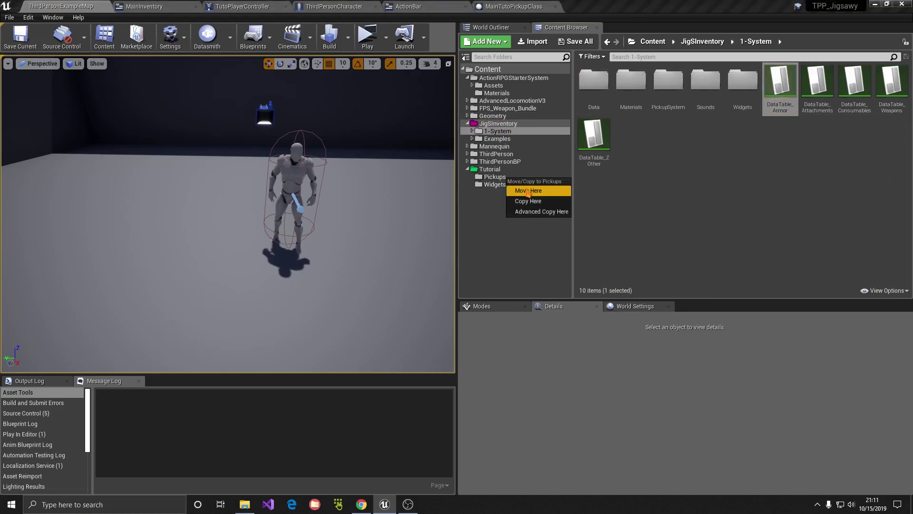
click(526, 200)
- Rename the copied data table to MyNewDataTable
click(496, 178)
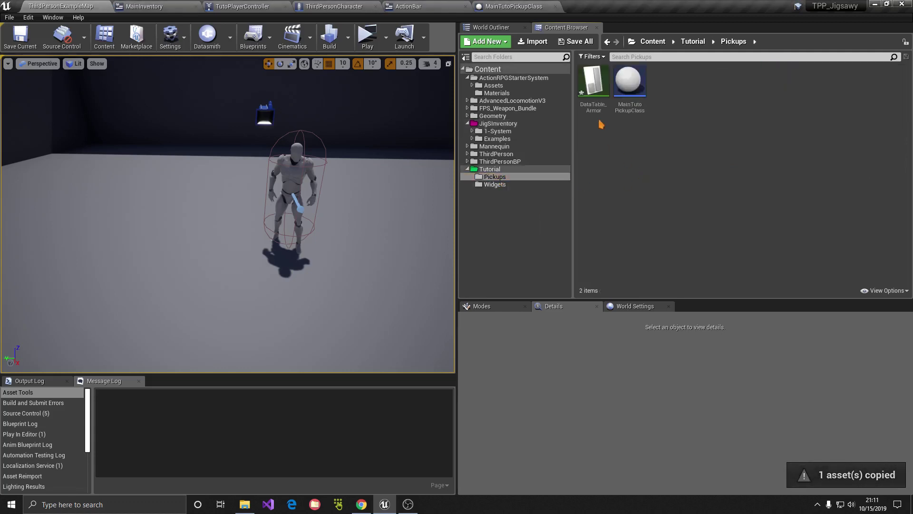
click(593, 81)
key(F2)
text(MyNew)
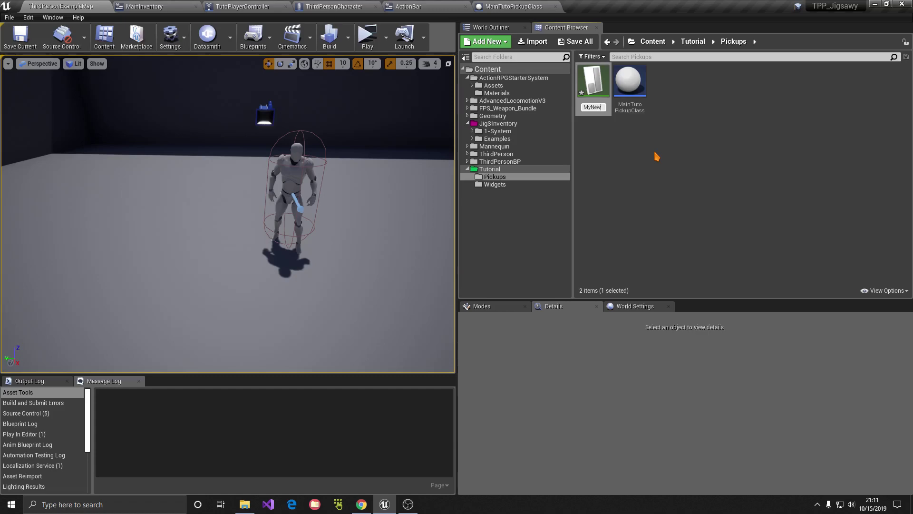
text(lewDataTab)
key(Return)
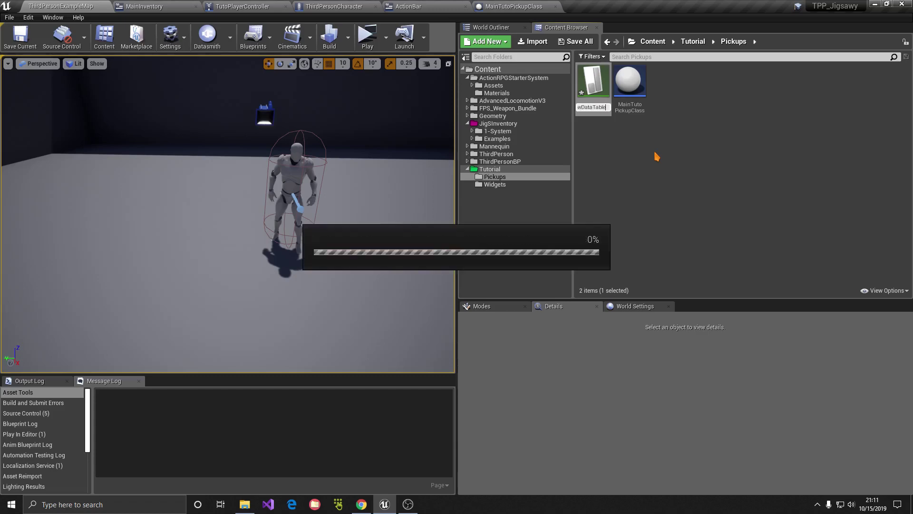
- Delete the Pants, Backpack, TacRig, Gloves, Armor and Helmet rows from MyNewDataTable, then close it
double_click(618, 112)
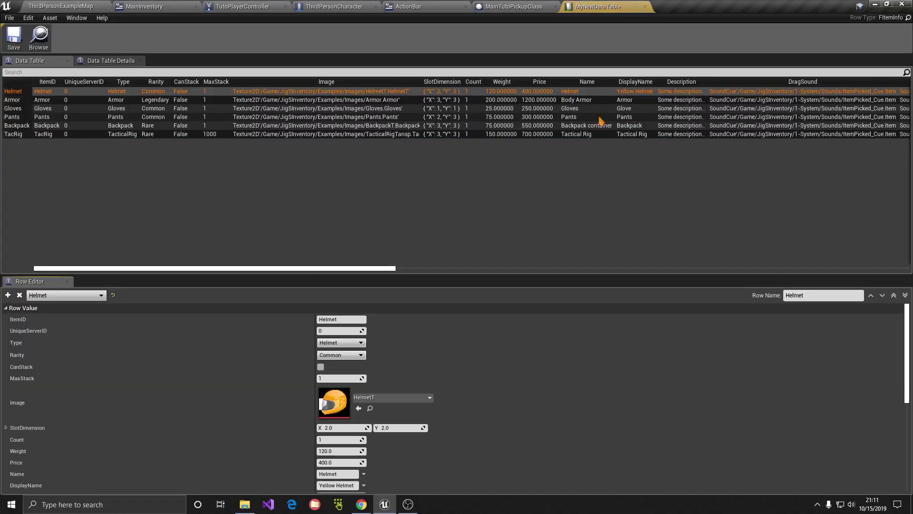
click(92, 134)
triple_click(20, 295)
triple_click(20, 295)
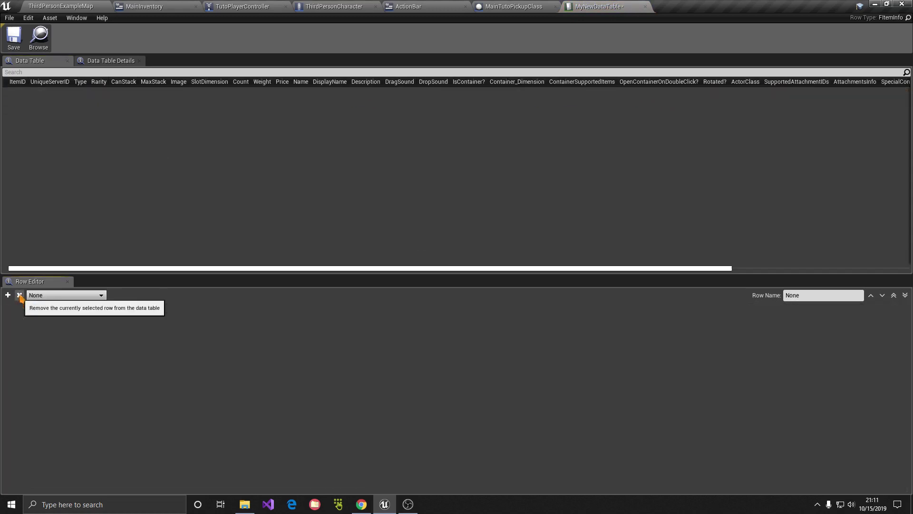
click(645, 6)
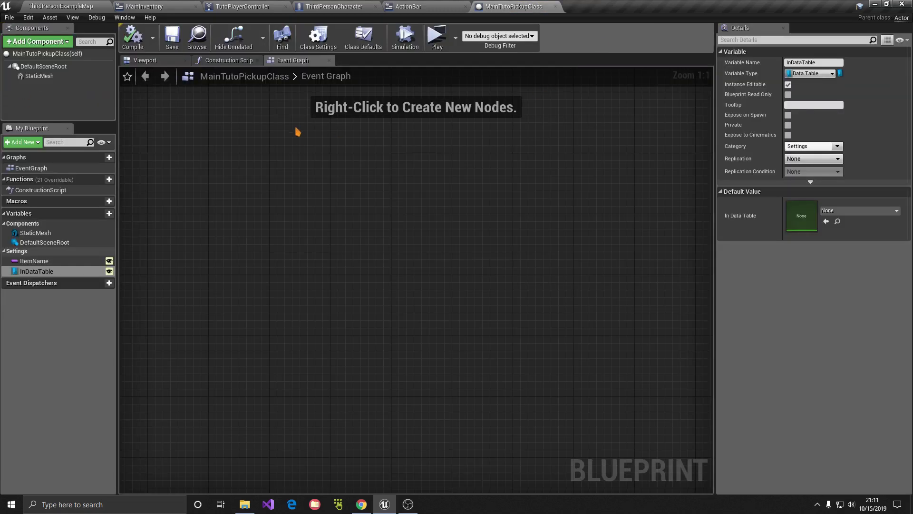
click(102, 6)
click(655, 171)
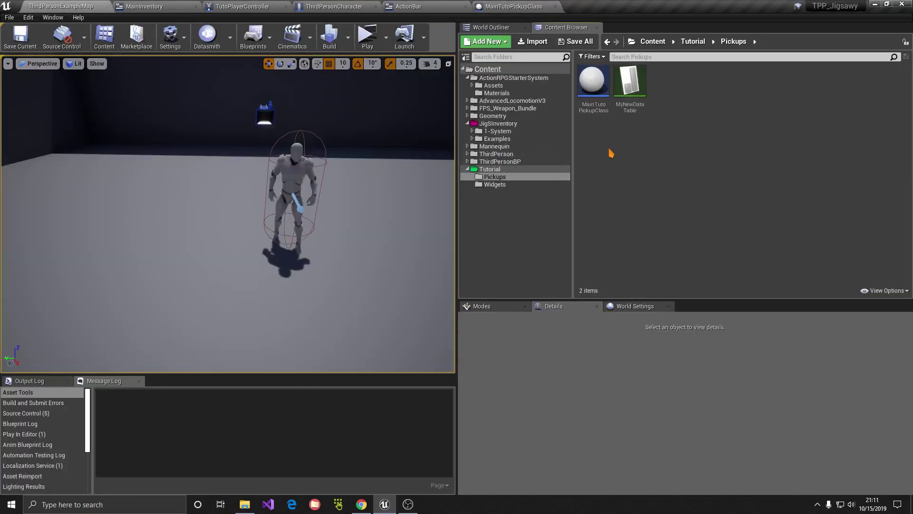
- Create a child Blueprint of MainTutoPickupClass named RiflePickup
click(599, 110)
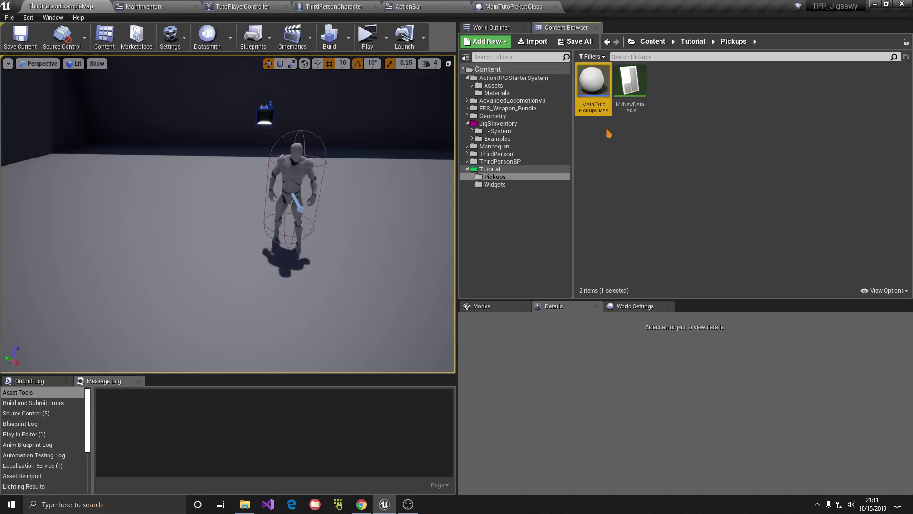
right_click(599, 110)
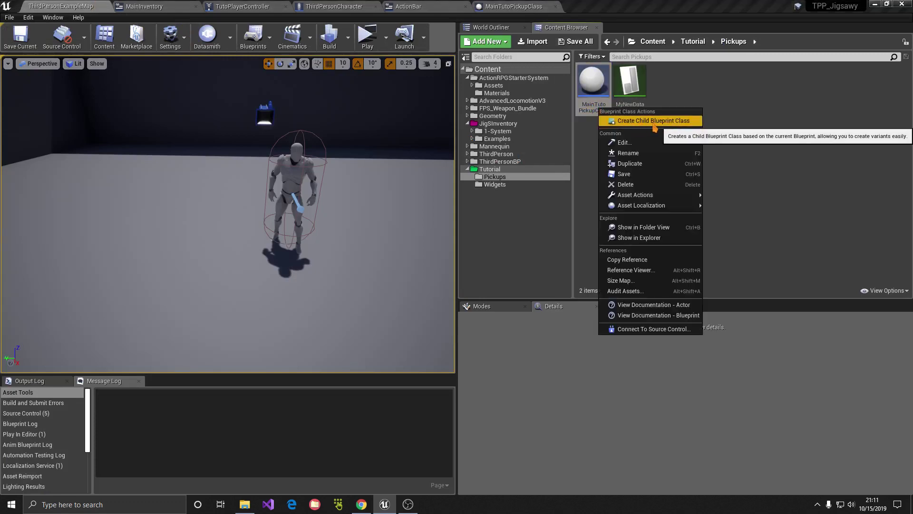
click(782, 115)
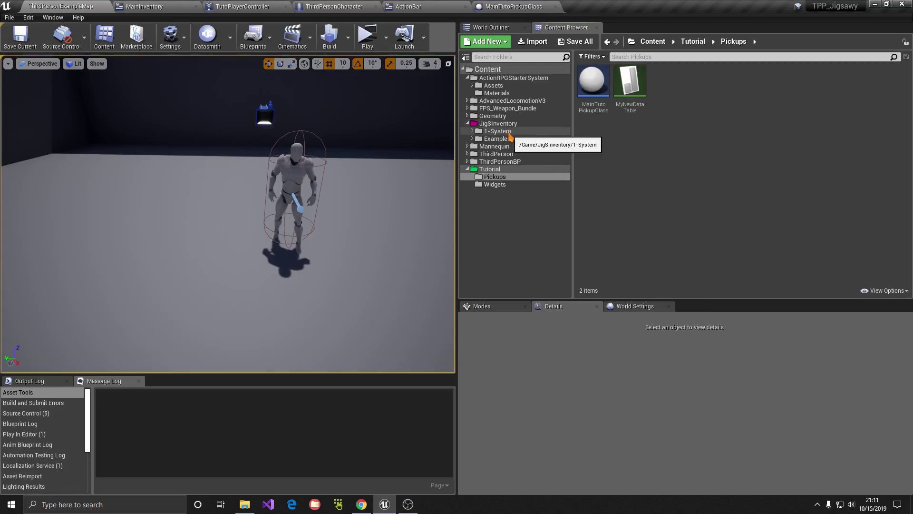
right_click(591, 108)
click(613, 122)
text(RiflePicku)
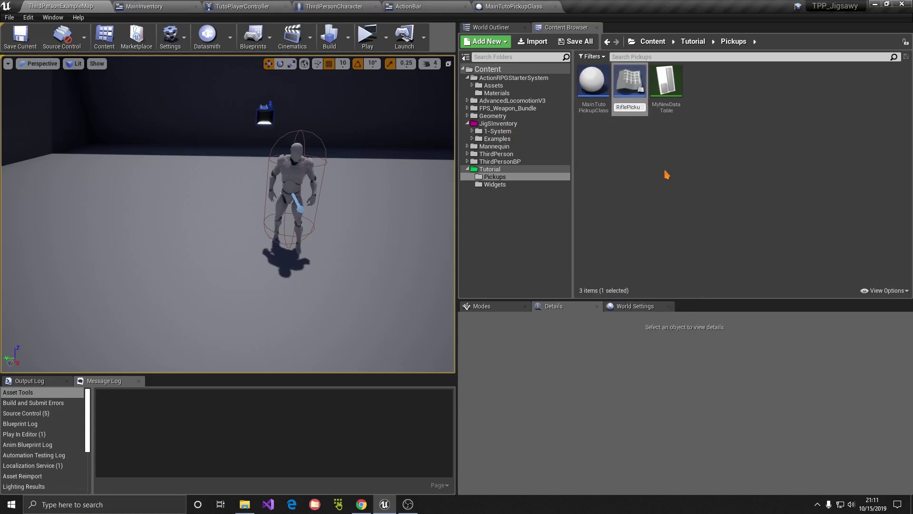
text(p)
key(Return)
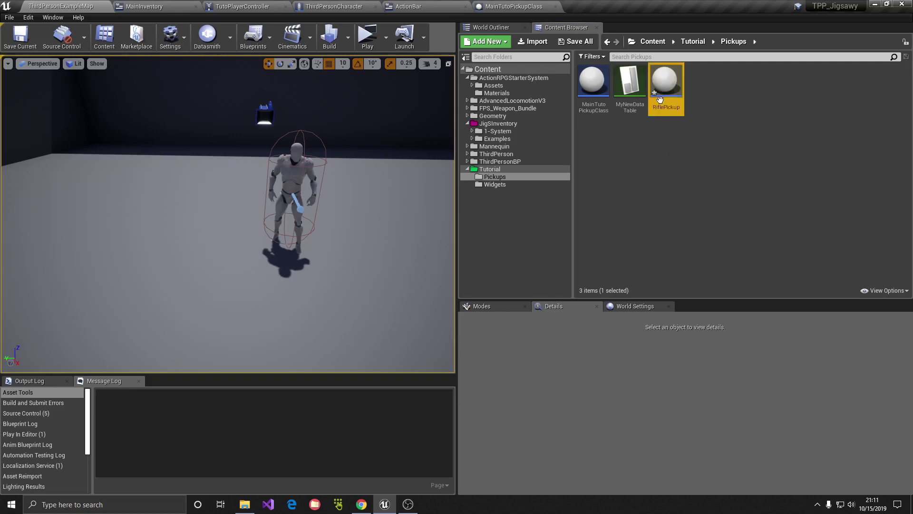
- Set RiflePickup's inherited StaticMesh component to the RifleWeapon mesh
double_click(660, 99)
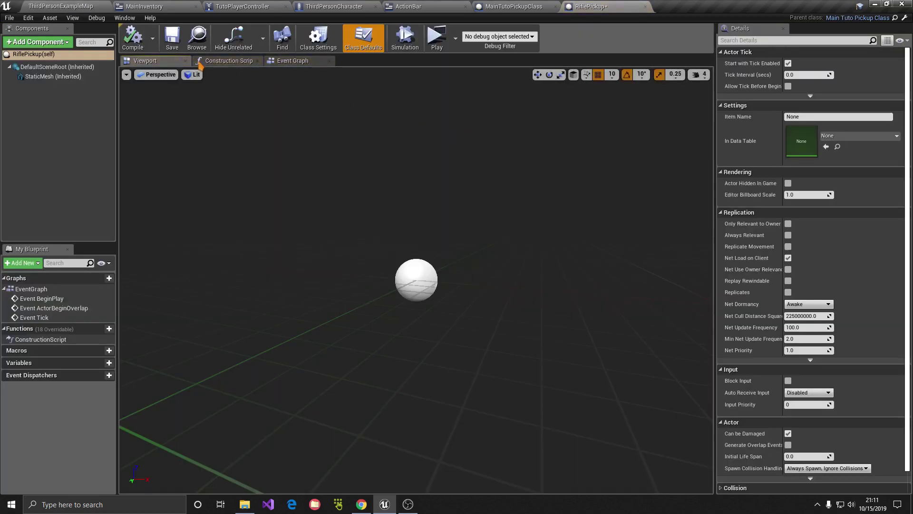
click(53, 76)
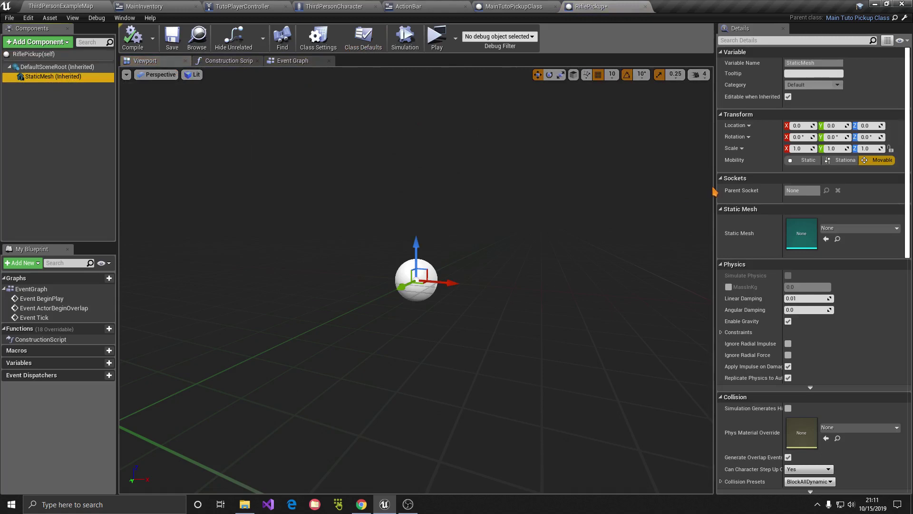
drag(715, 192, 574, 188)
click(746, 229)
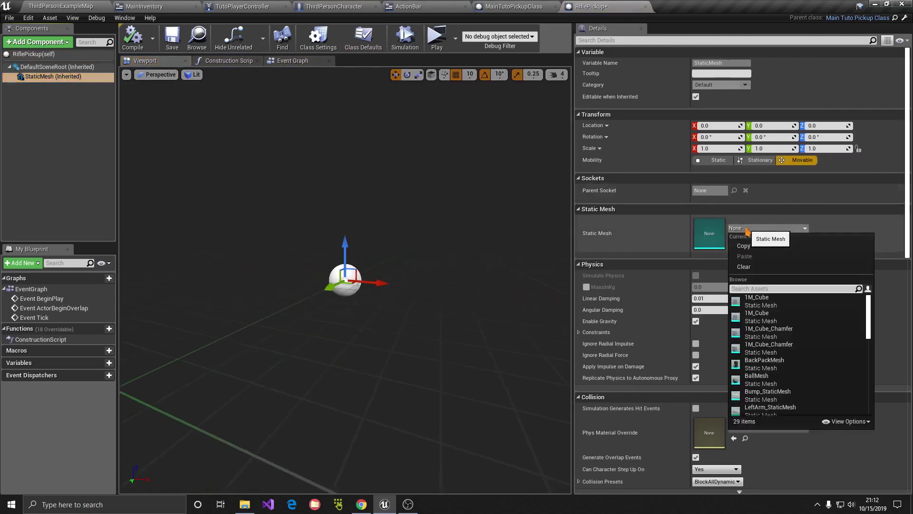
text(rifle)
click(759, 301)
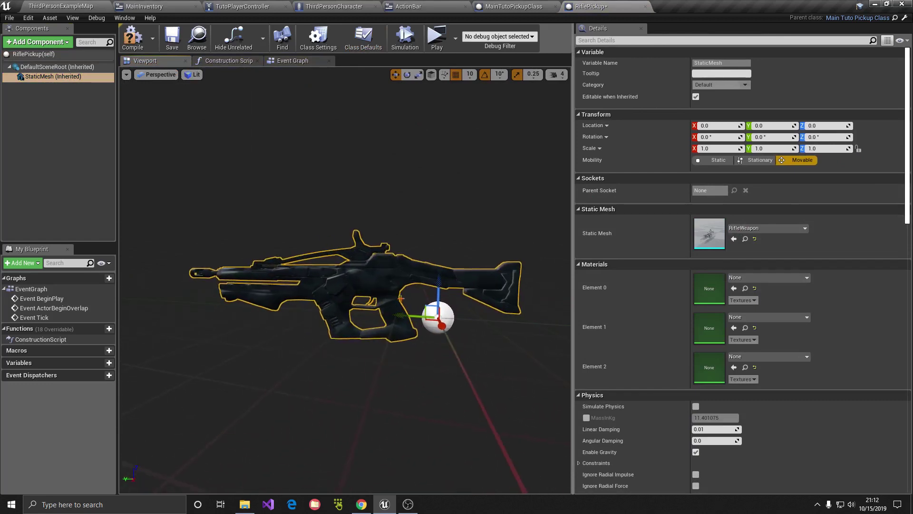
- Assign materials M_SimpleColor_Inst10, Inst1 and Inst2 to Elements 0, 1 and 2
click(768, 278)
text(sim)
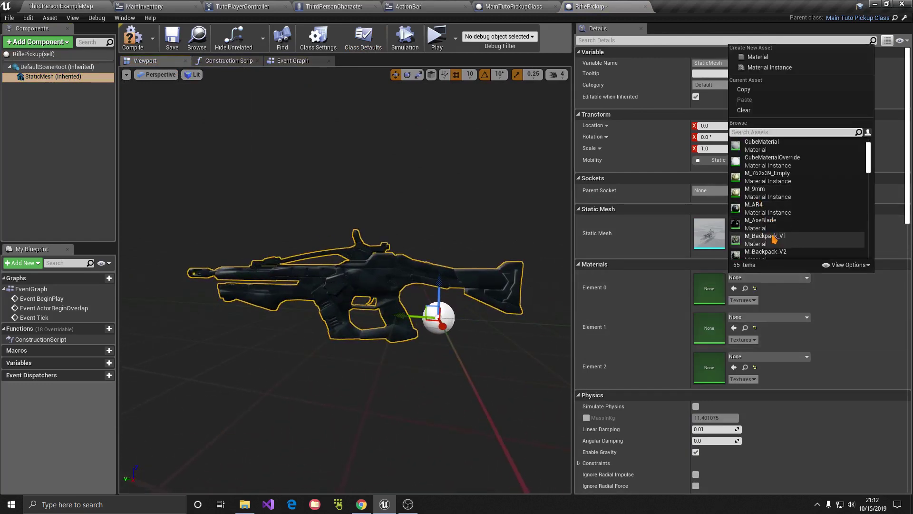
text(pl)
click(770, 142)
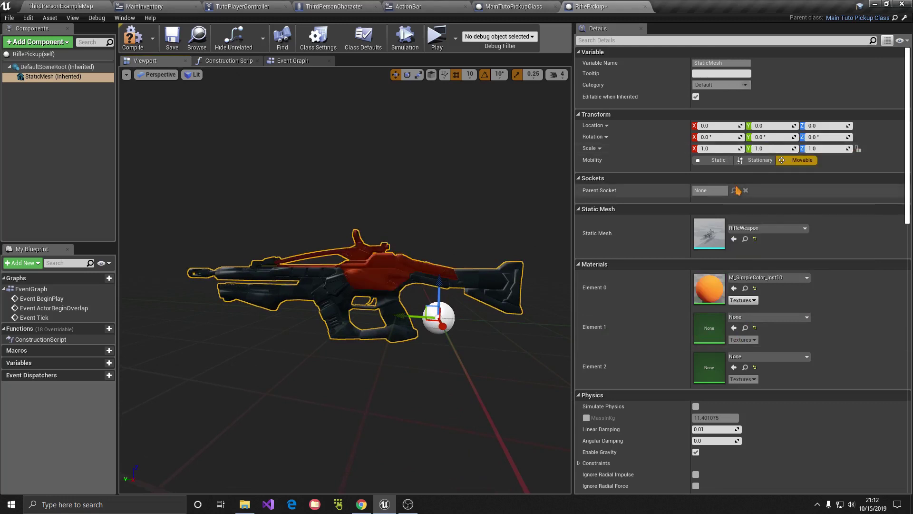
click(759, 322)
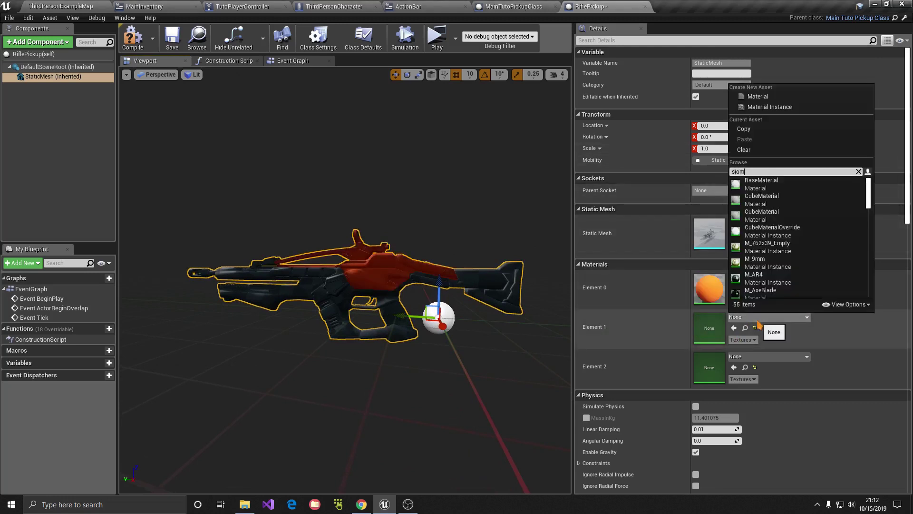
key(BackSpace)
key(BackSpace)
key(BackSpace)
click(749, 209)
drag(374, 224, 428, 228)
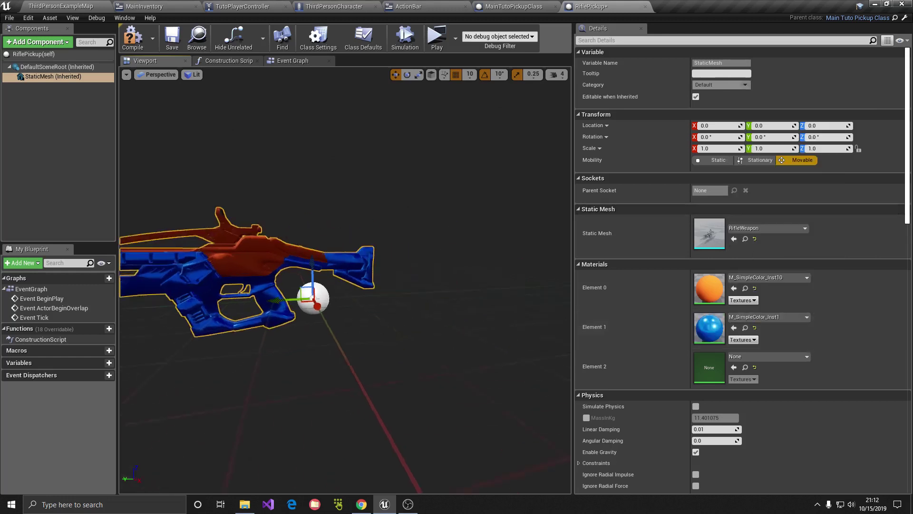
click(749, 357)
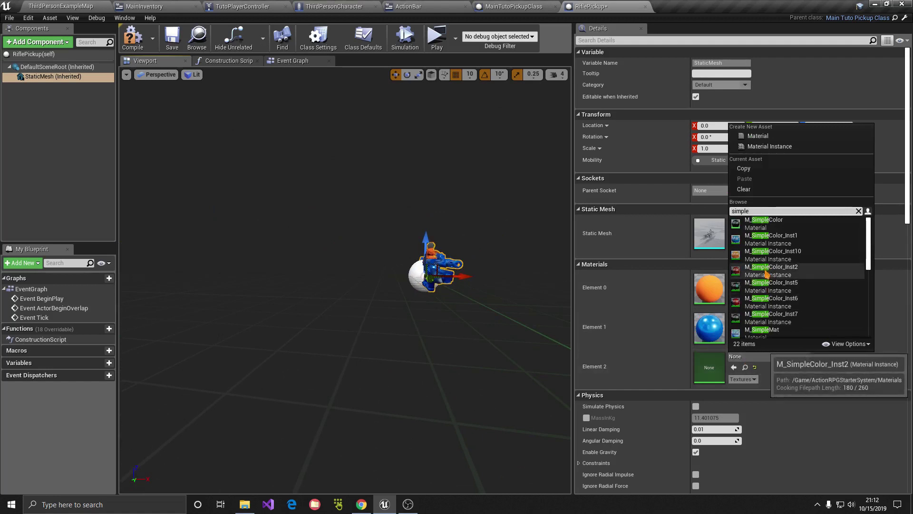
click(770, 270)
drag(477, 283, 525, 285)
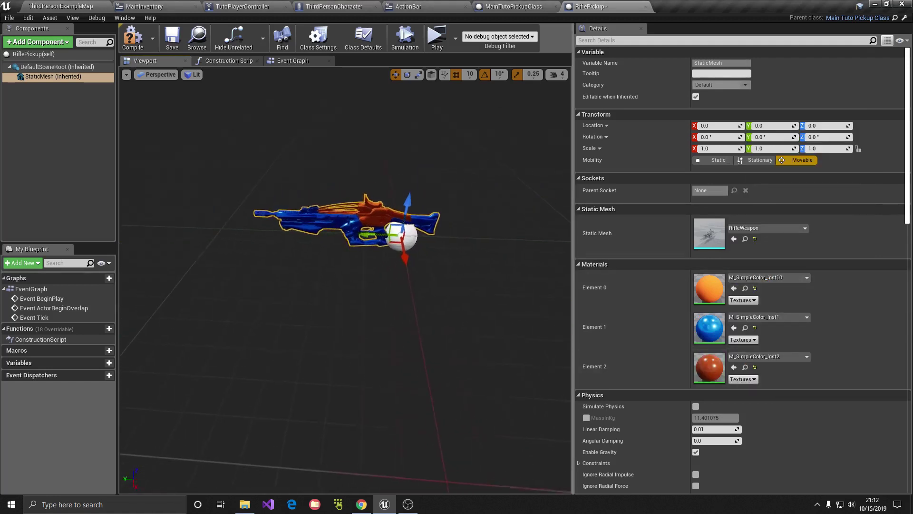
drag(525, 286, 240, 106)
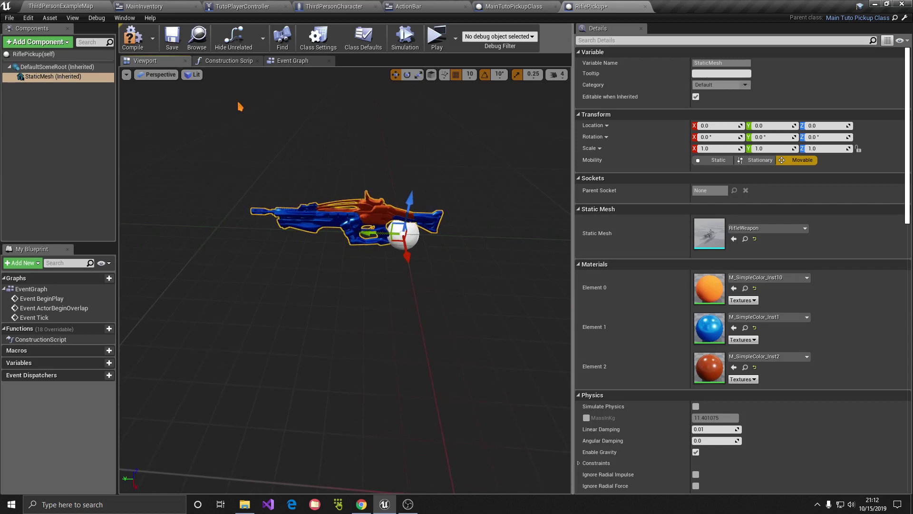
- Save the RiflePickup blueprint
click(172, 37)
click(4, 18)
click(275, 168)
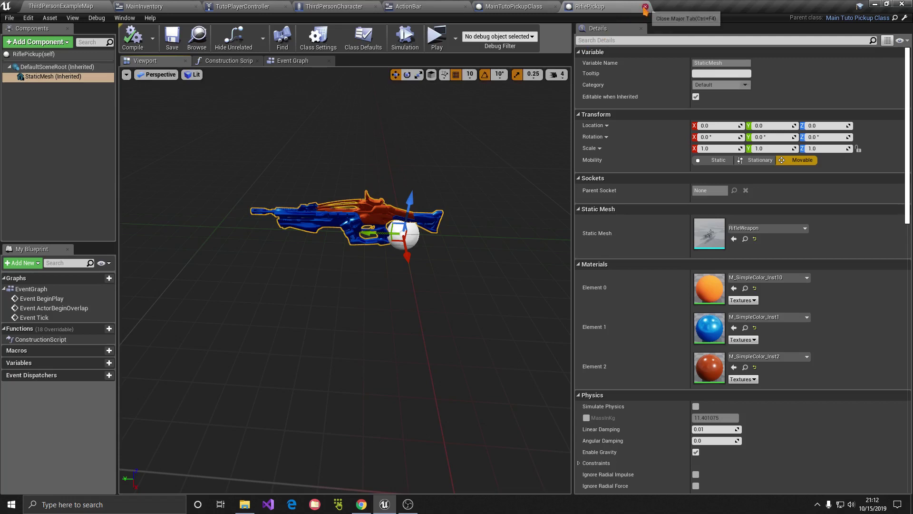
- Add a new row named Rifle to MyNewDataTable
key(ctrl+Tab)
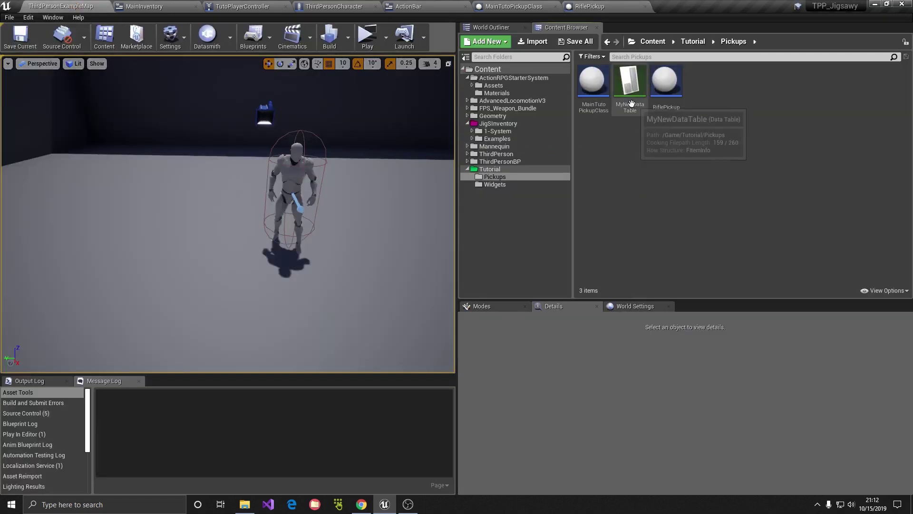
double_click(638, 110)
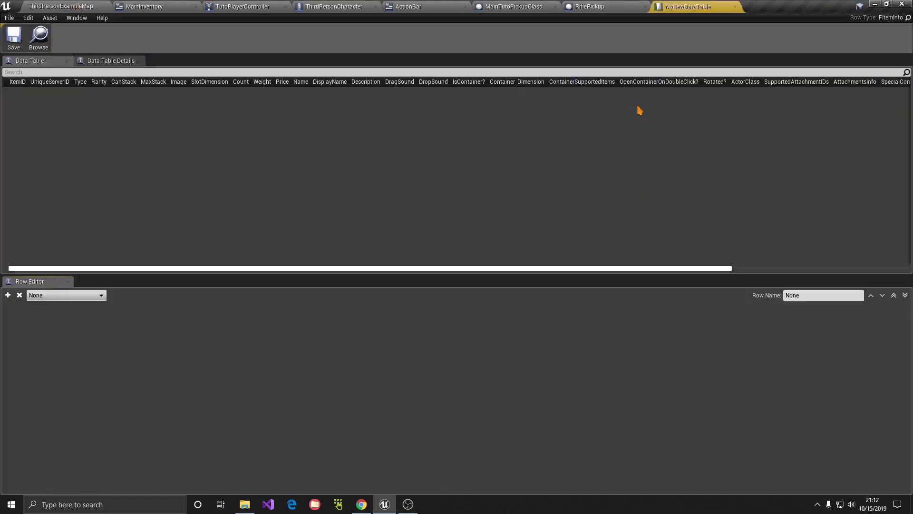
click(8, 295)
text(Rifle)
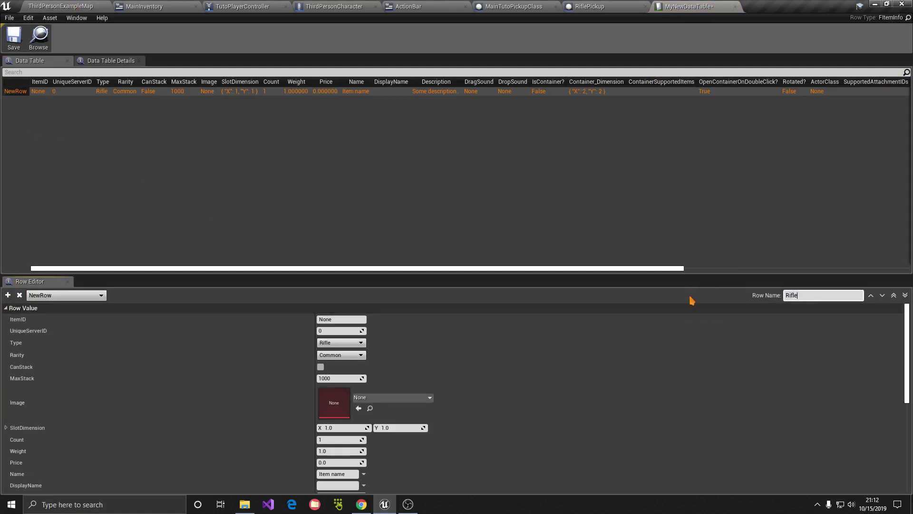
key(Return)
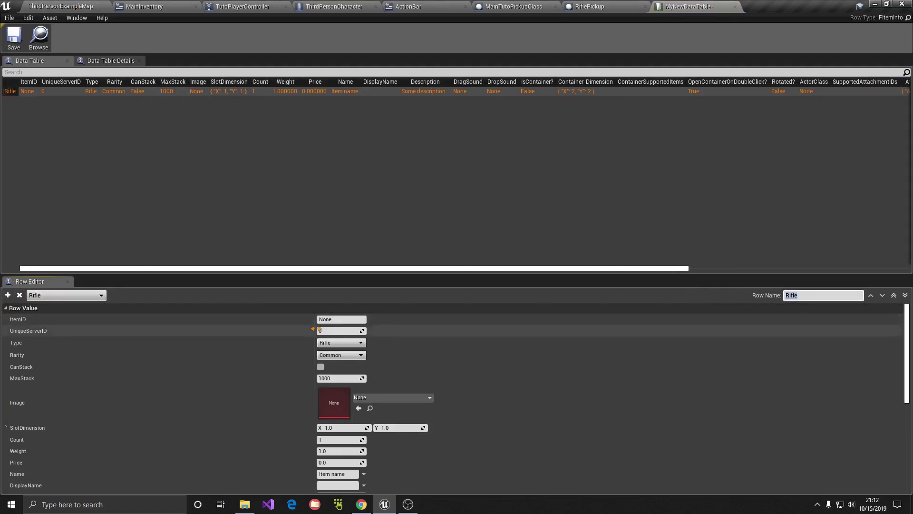
- Set the Rifle row's ItemID to Rifle, keeping type and rarity unchanged
click(341, 320)
text(Rifle)
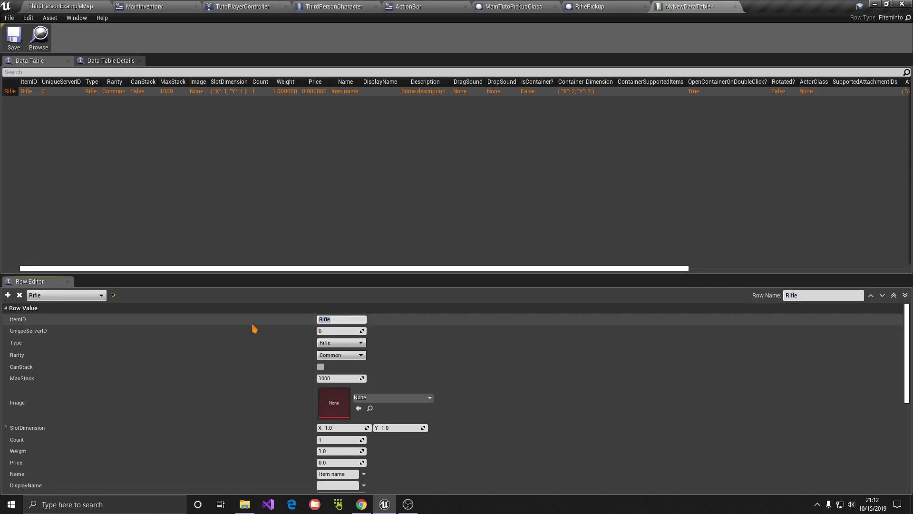
click(329, 344)
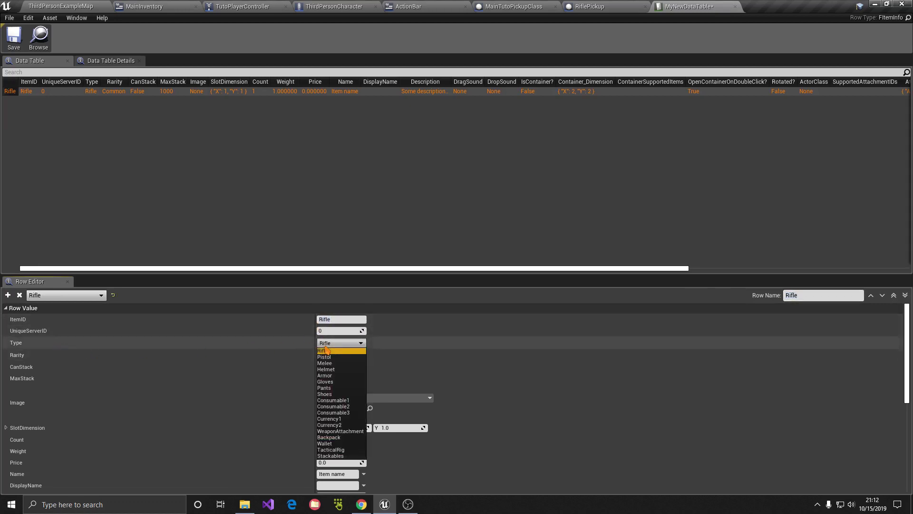
click(334, 349)
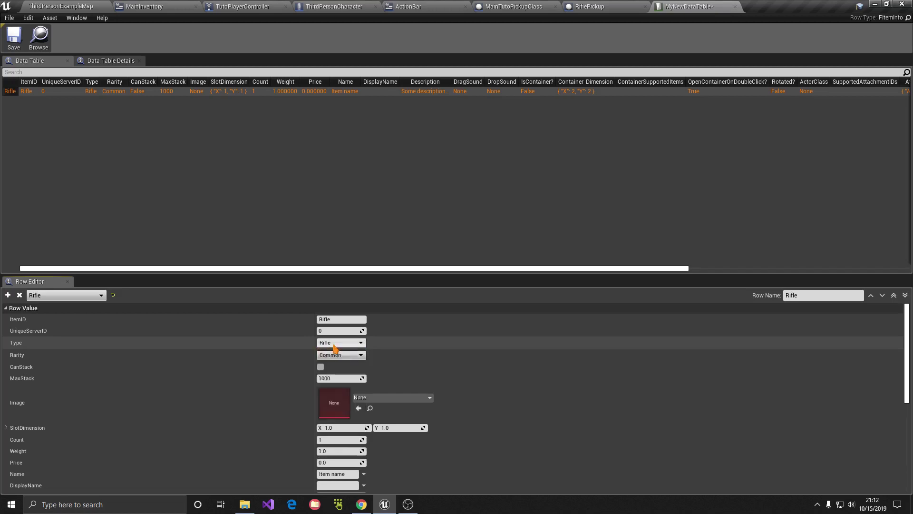
click(339, 355)
click(328, 361)
click(70, 7)
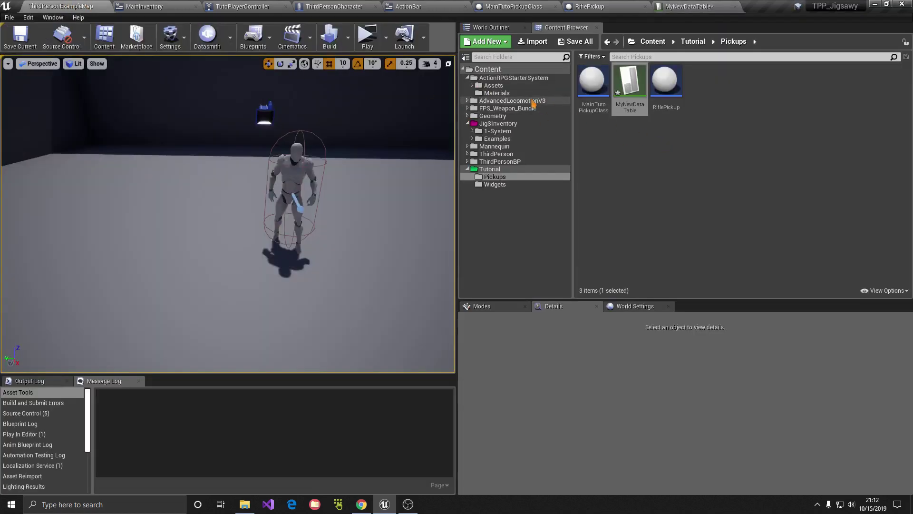
- Open the JSItemType enum from the JigSInventory/1-System/Data folder
click(497, 131)
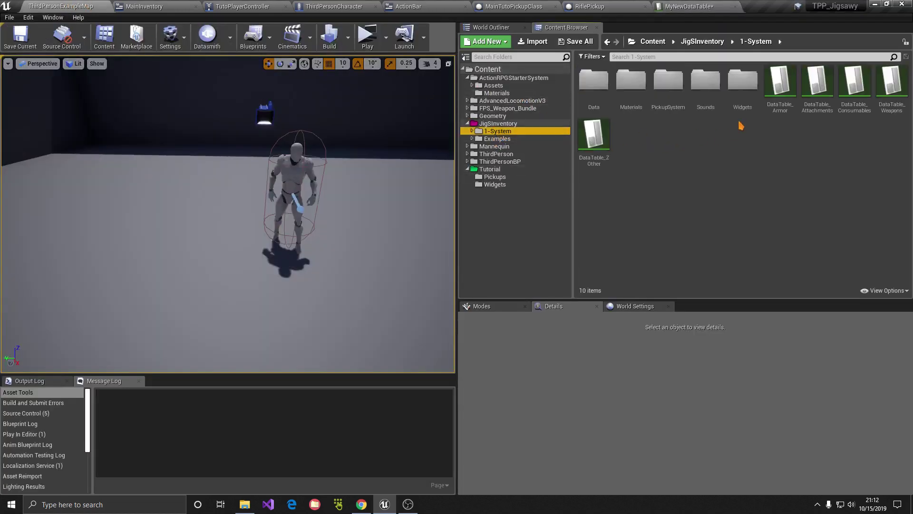
double_click(594, 83)
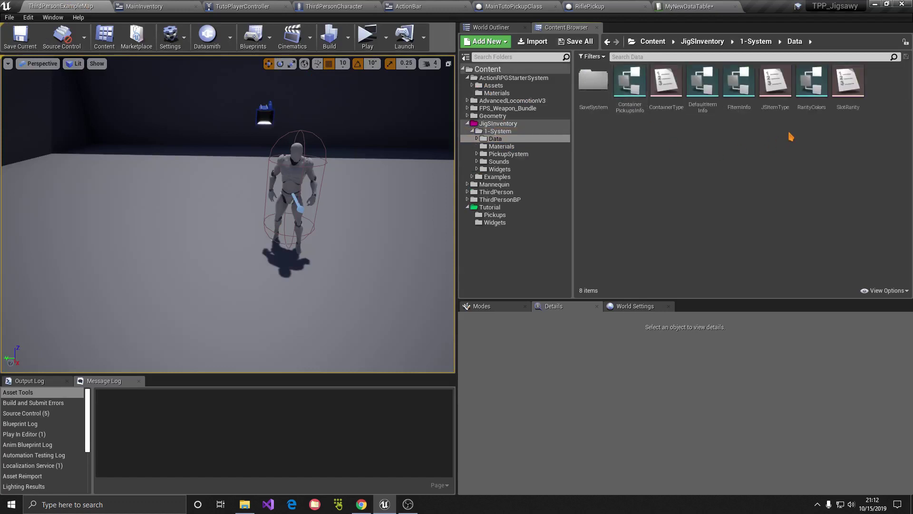
double_click(775, 85)
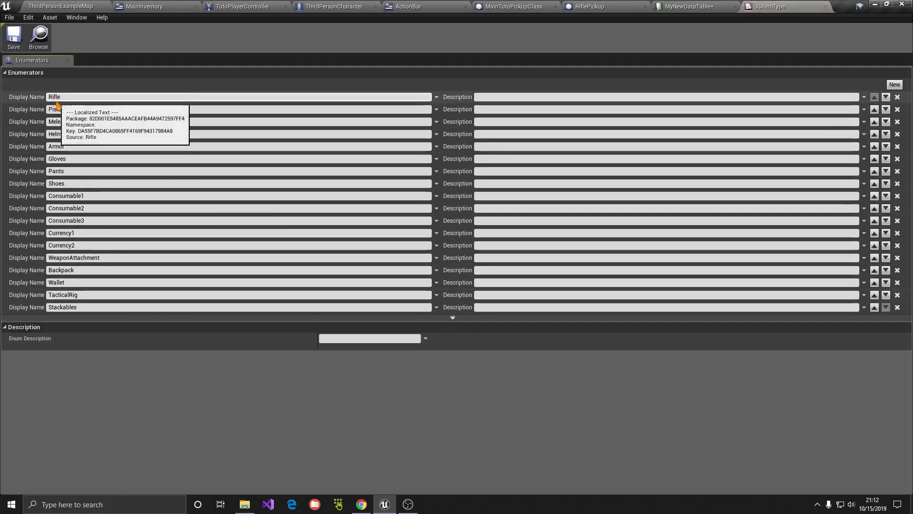
- Add a new enum entry named SomeOthertype after Stackables, save JSItemType and close it
click(895, 84)
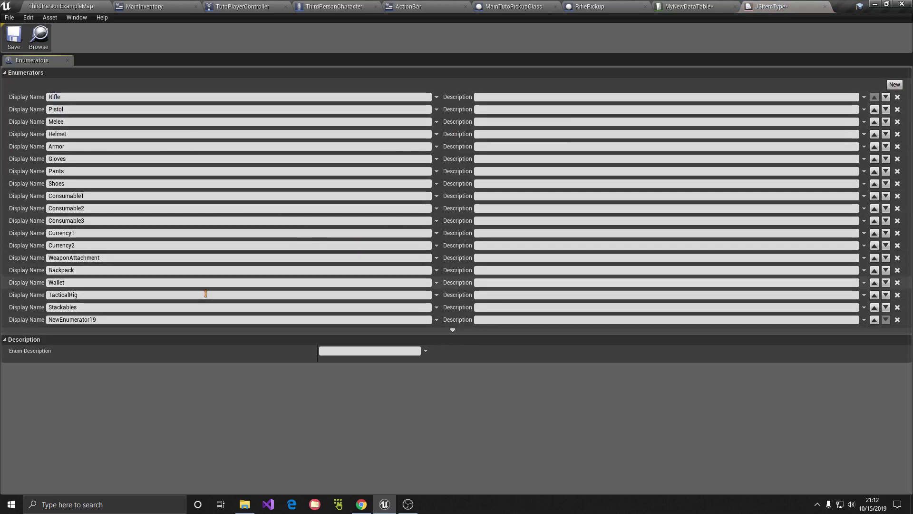
click(121, 319)
text(SomeOthe)
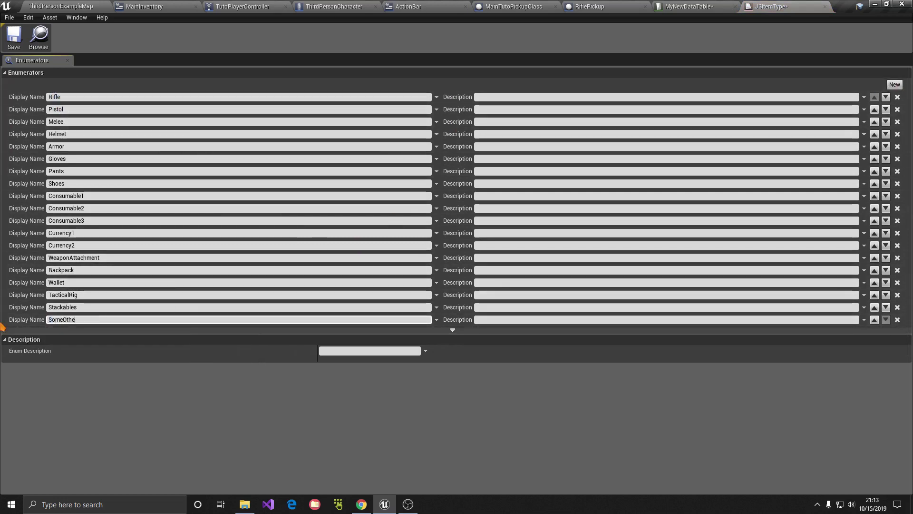
text(rtyp)
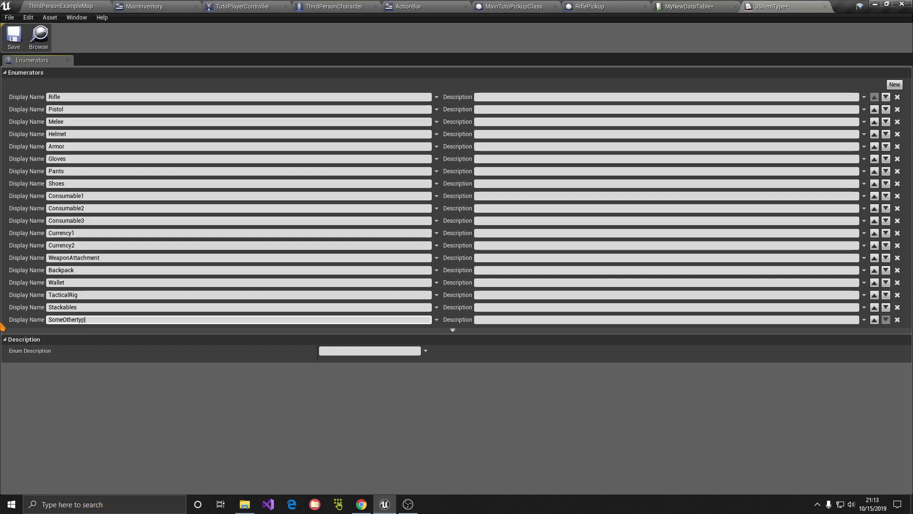
text(e)
key(Return)
click(21, 48)
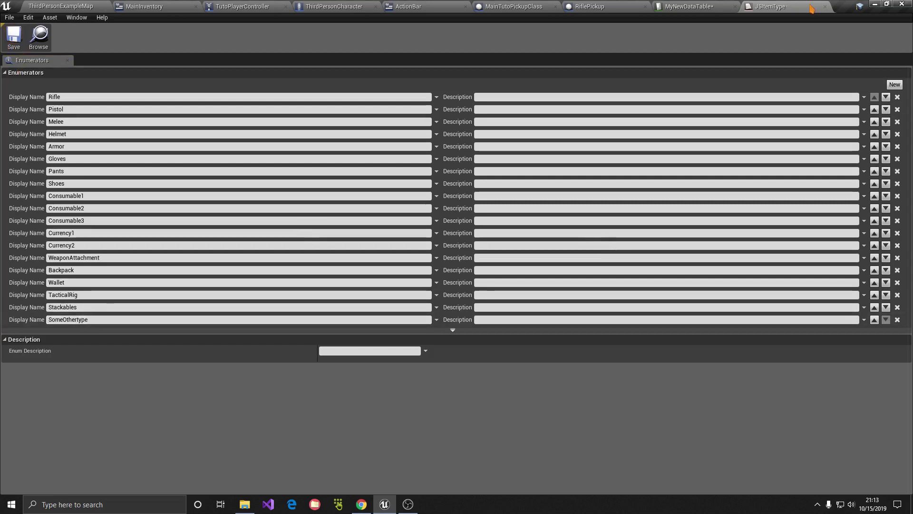
click(825, 7)
- Back in MyNewDataTable, try the new SomeOthertype item type, then set the row's type back to Rifle
click(80, 4)
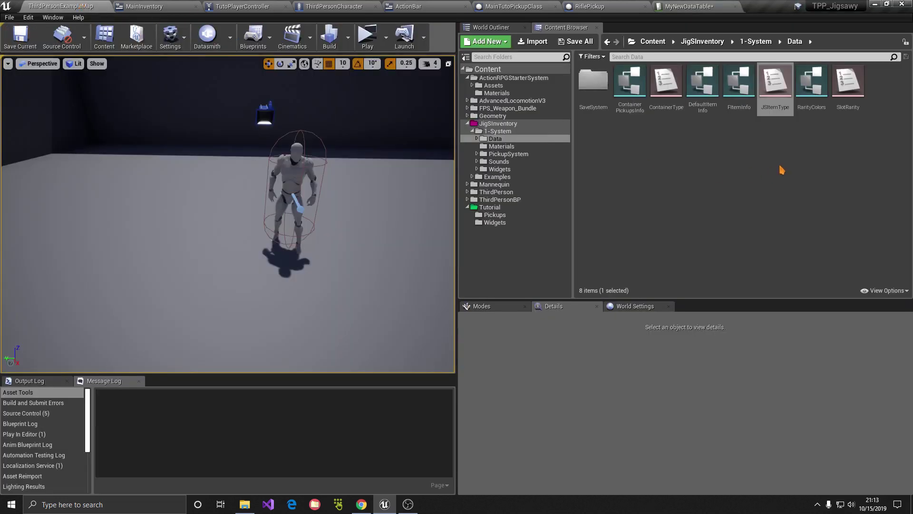
click(690, 7)
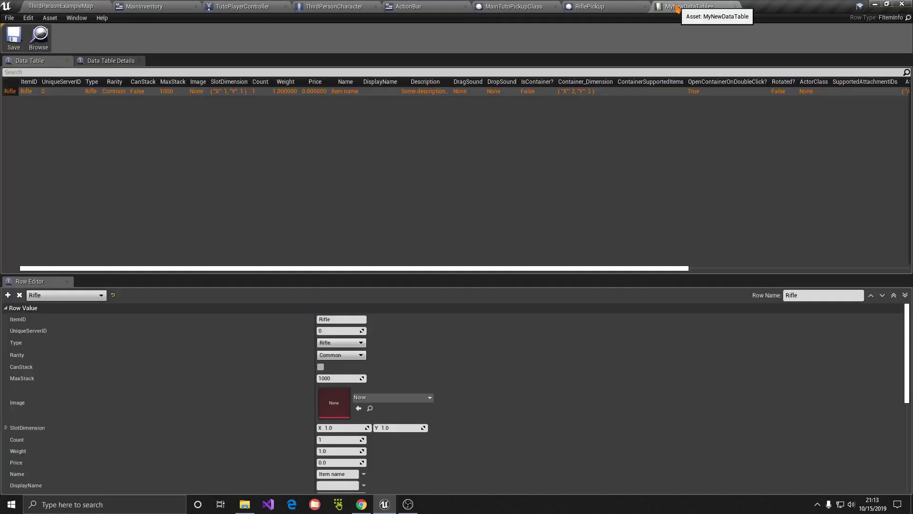
click(359, 342)
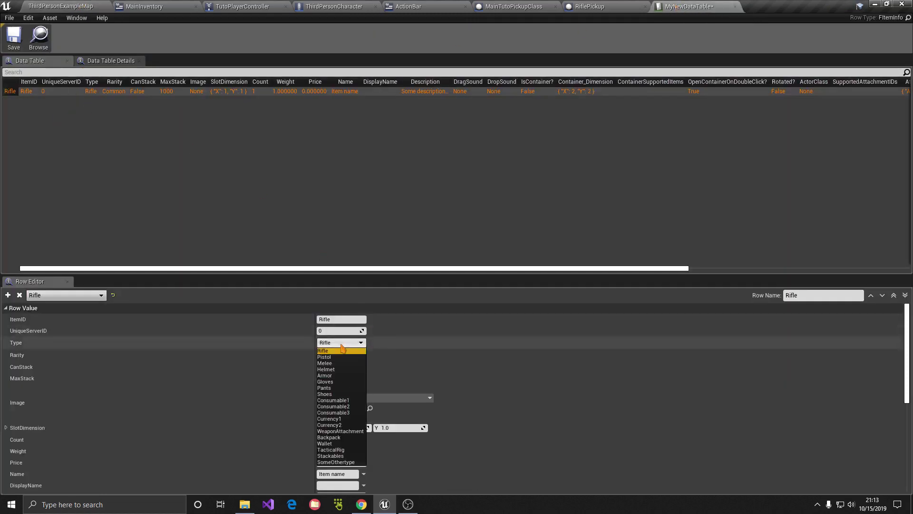
click(342, 461)
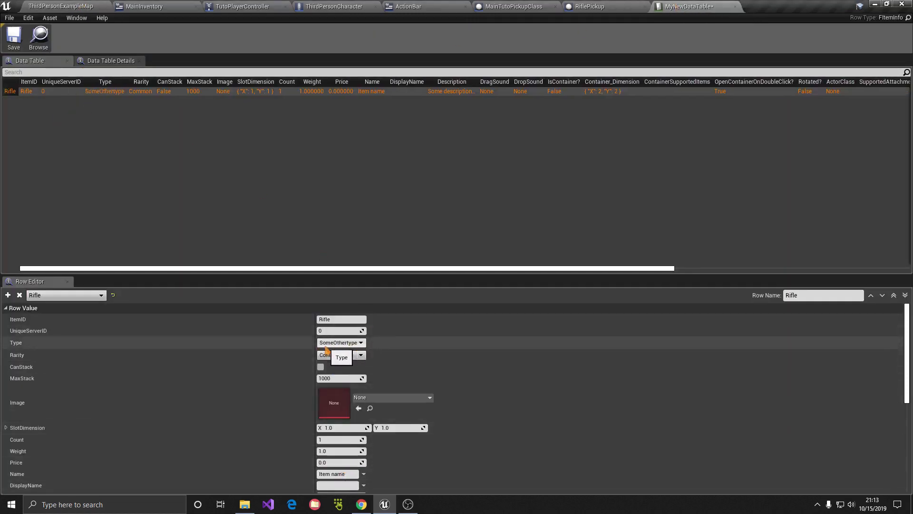
click(326, 345)
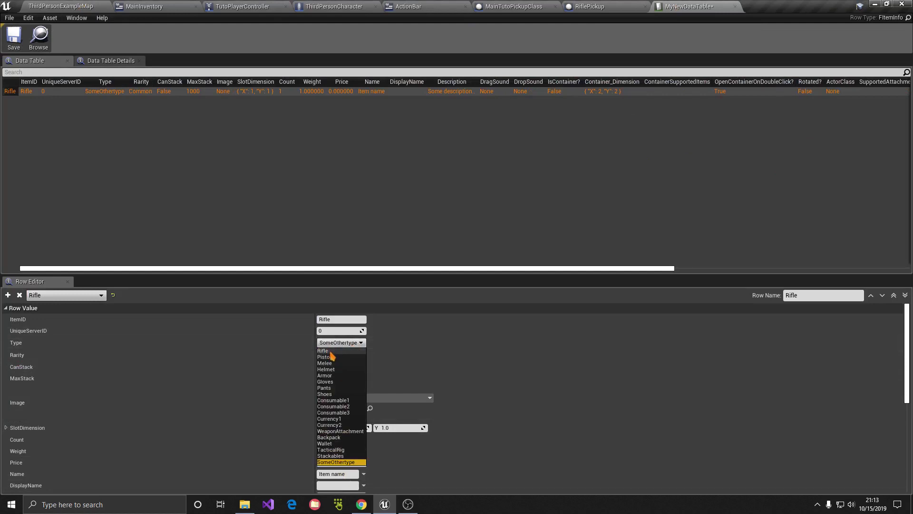
click(328, 351)
- Set the Rifle row's Rarity to Rare and its Image to the Rifle1 texture
scroll(371, 349, down, 1)
click(336, 340)
click(340, 363)
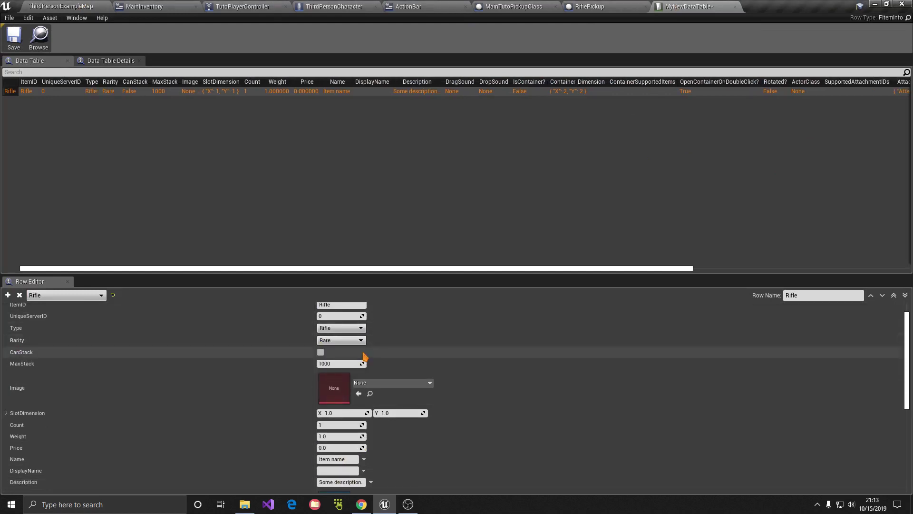
scroll(364, 356, down, 1)
scroll(271, 352, down, 1)
click(389, 353)
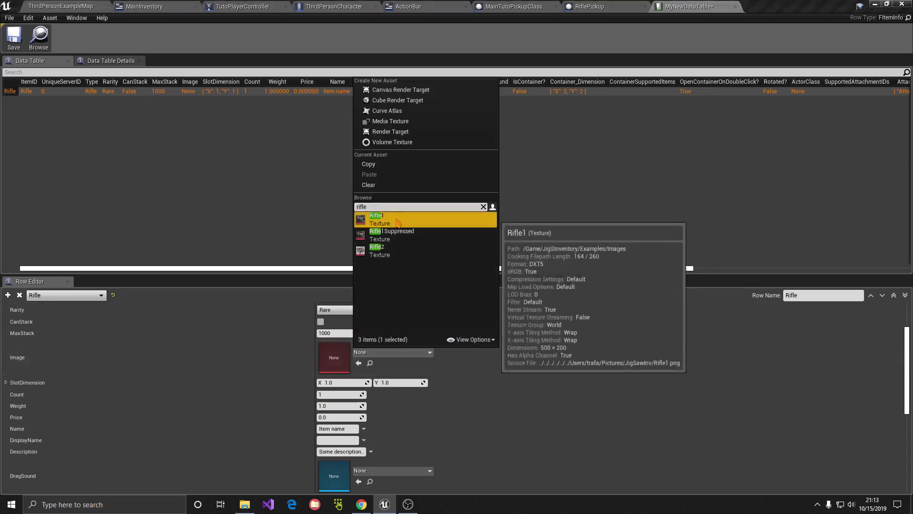
click(485, 218)
- Set the slot dimensions to 5 by 2 and the weight to 250
scroll(461, 355, down, 2)
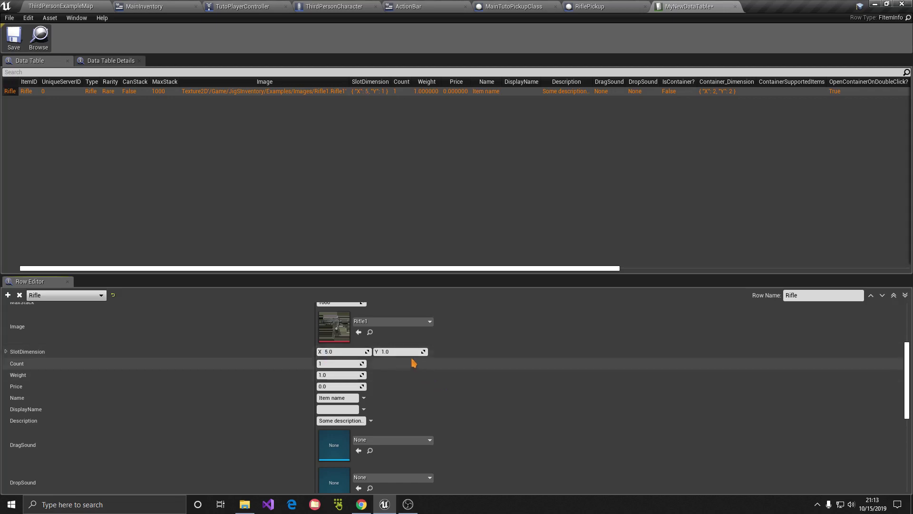
click(400, 351)
key(Return)
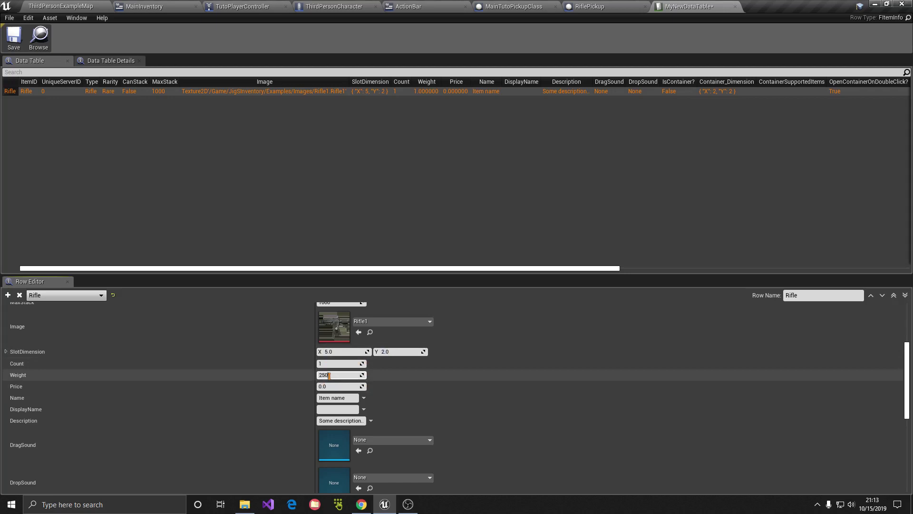
key(Return)
- Name the item M4 Rifle with display name M4, then select the placeholder description
click(334, 398)
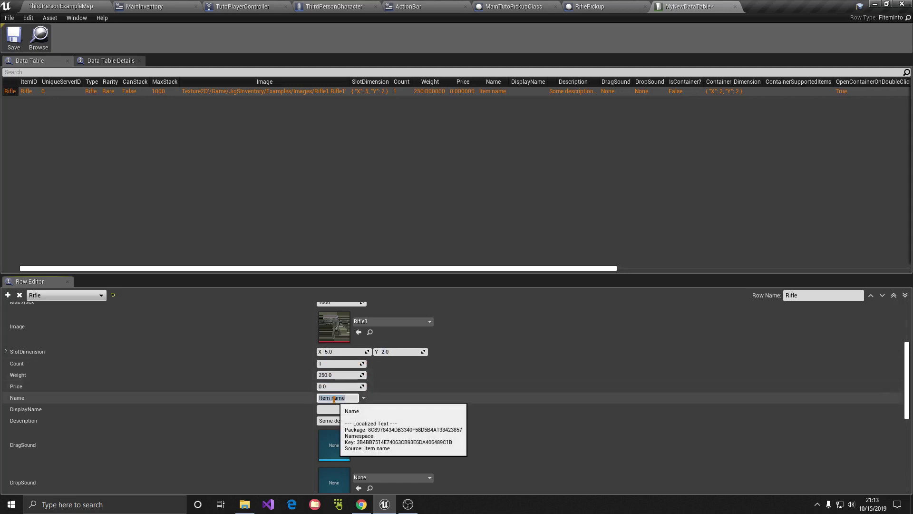
text(Rifle)
key(Return)
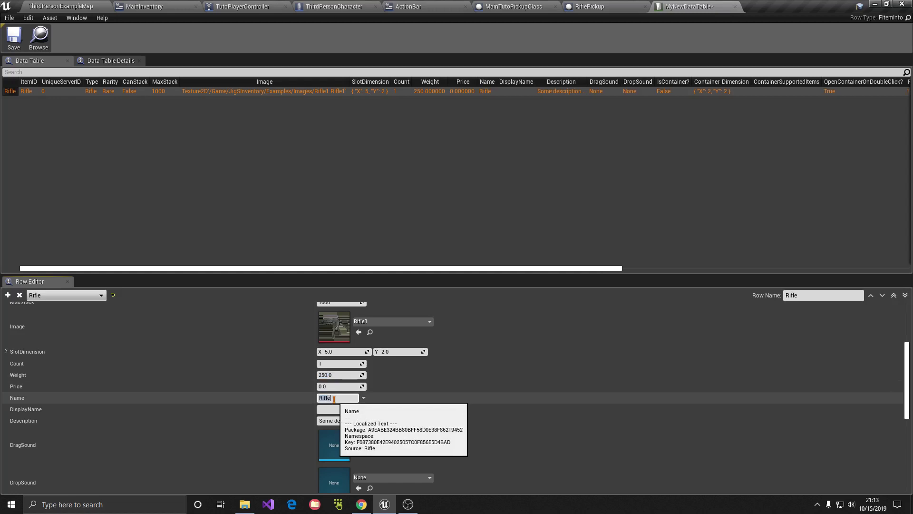
click(336, 409)
text(Rif)
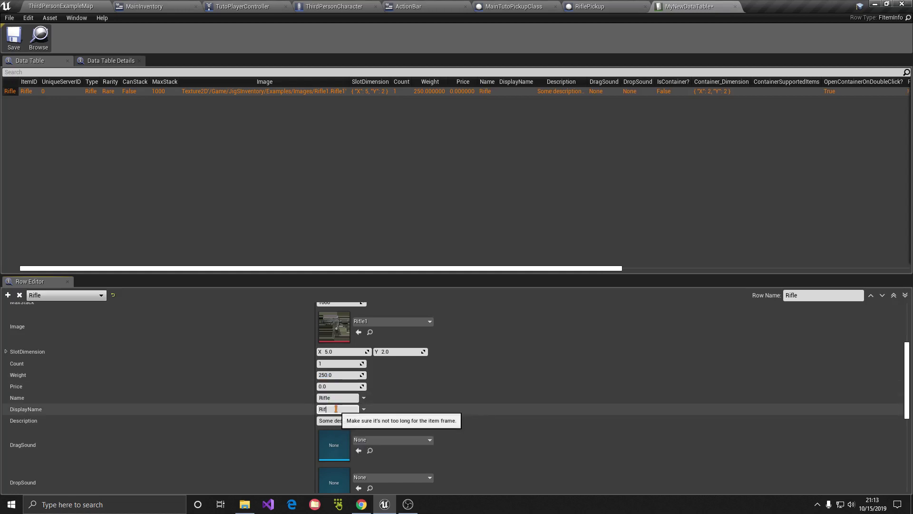
key(Return)
scroll(362, 404, down, 1)
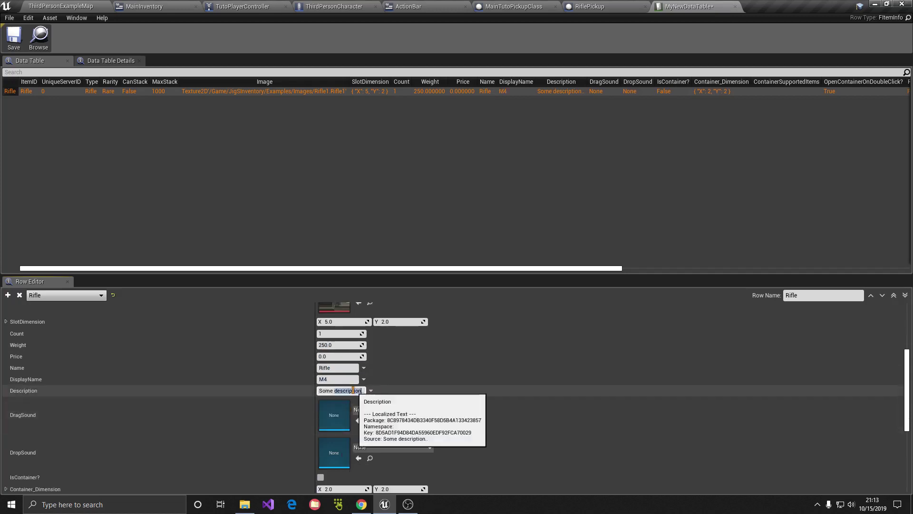
click(341, 368)
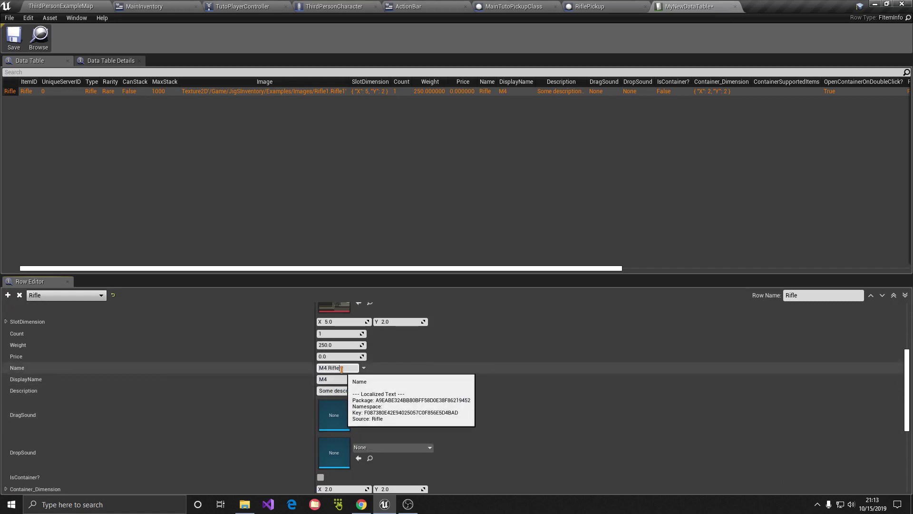
key(Return)
scroll(342, 366, down, 1)
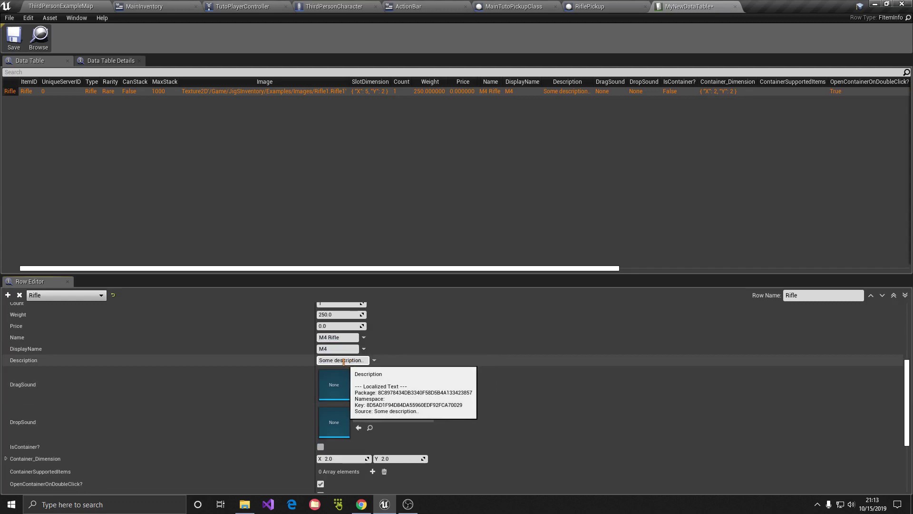
double_click(344, 361)
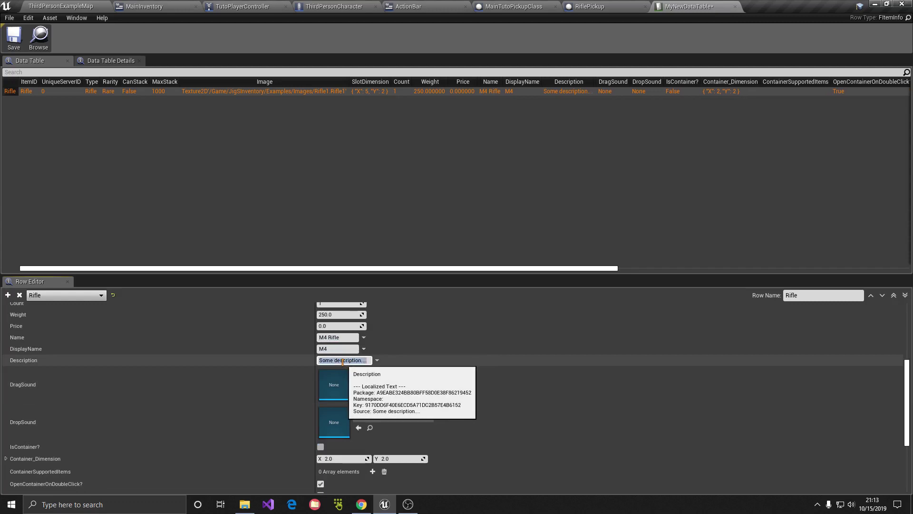
scroll(385, 359, down, 2)
- Set DragSound to ItemPicked_Cue and DropSound to ItemDropped_Cue for the Rifle row
click(384, 318)
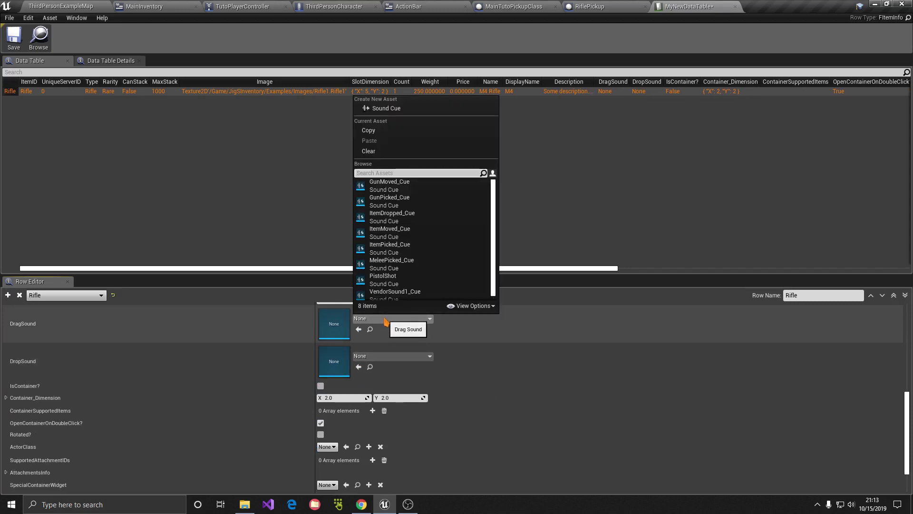
text(da)
key(BackSpace)
text(rag)
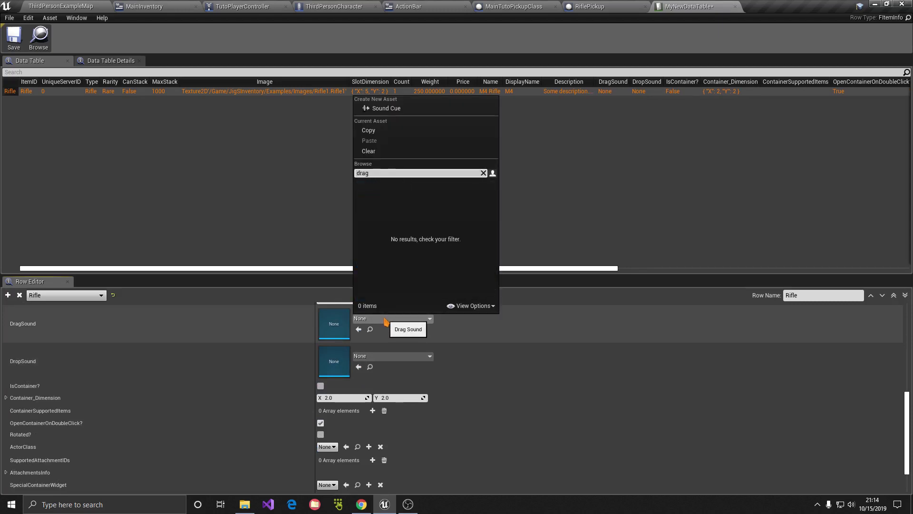
key(BackSpace)
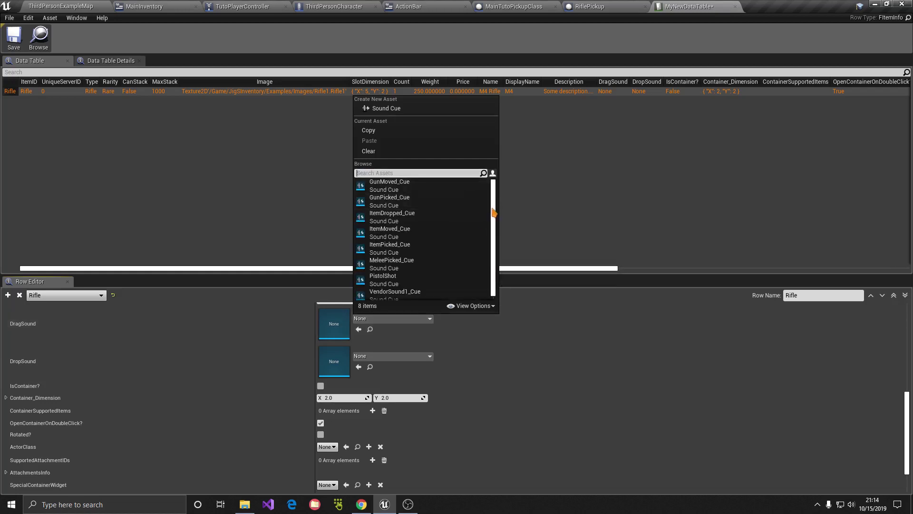
click(394, 248)
click(376, 356)
text(dr)
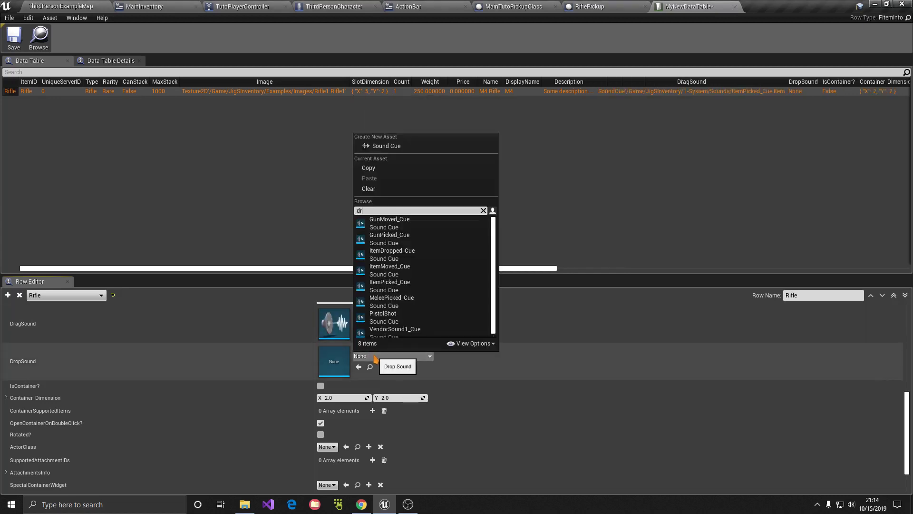
text(op)
click(404, 232)
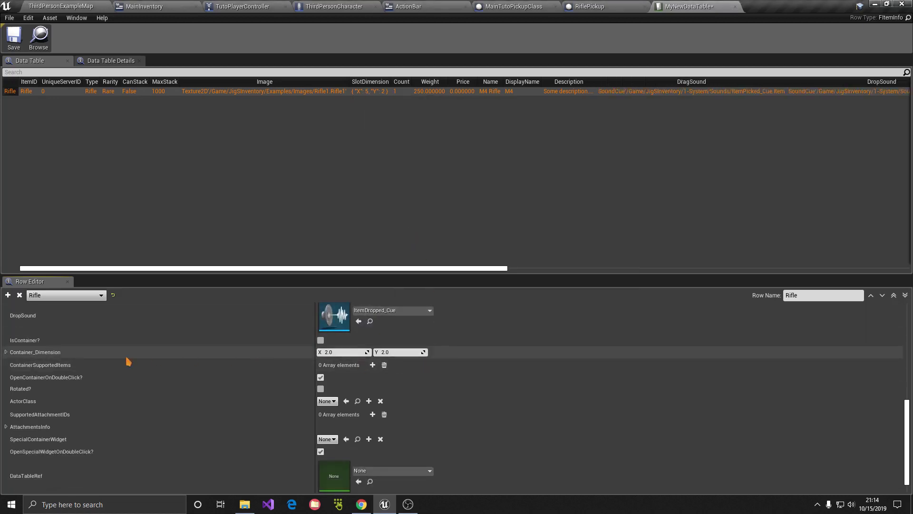
- Set the row's ActorClass to RiflePickup, checking the asset in the Content Browser
scroll(238, 361, down, 1)
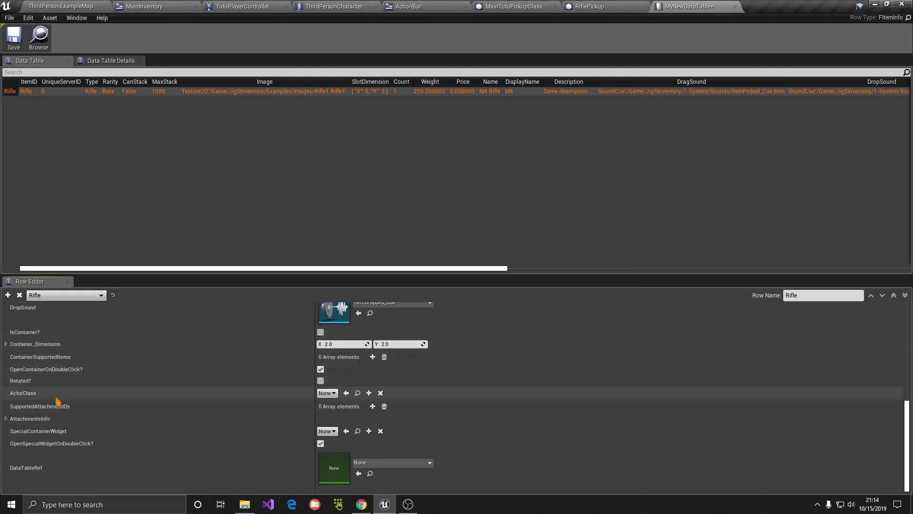
click(328, 394)
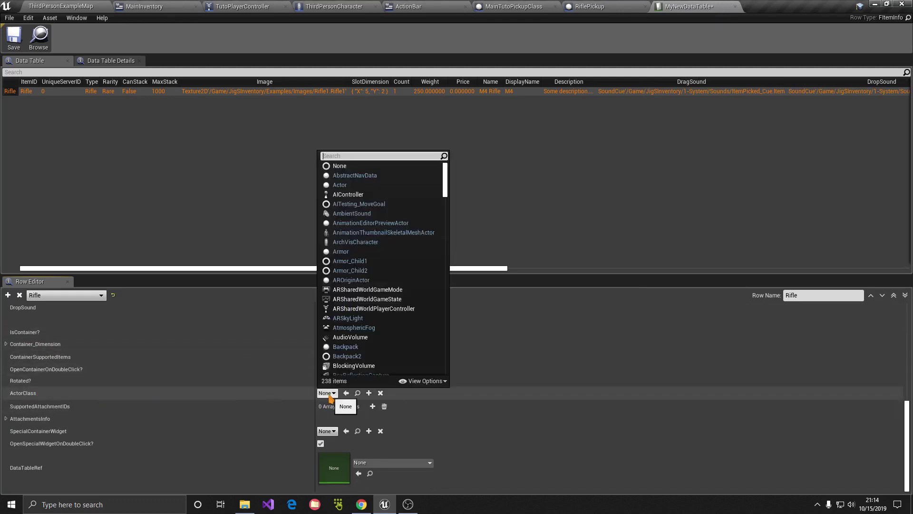
text(rifle)
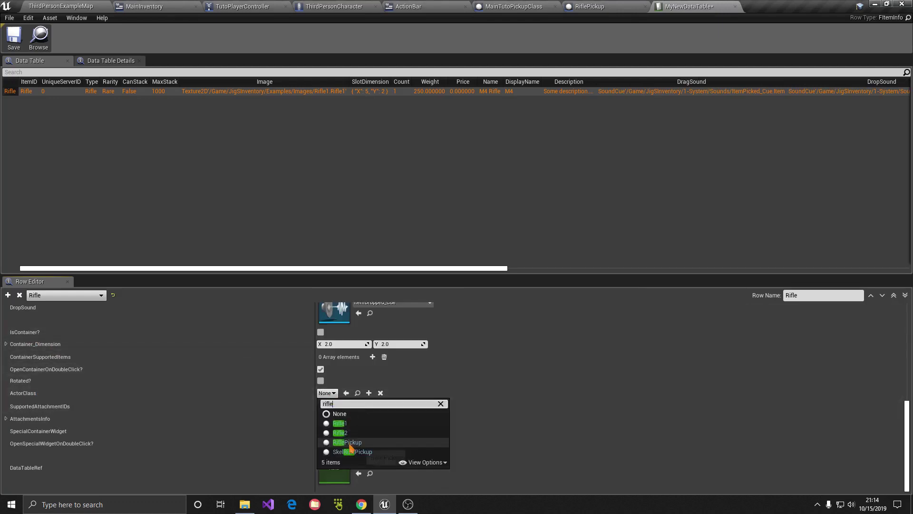
click(347, 442)
click(374, 392)
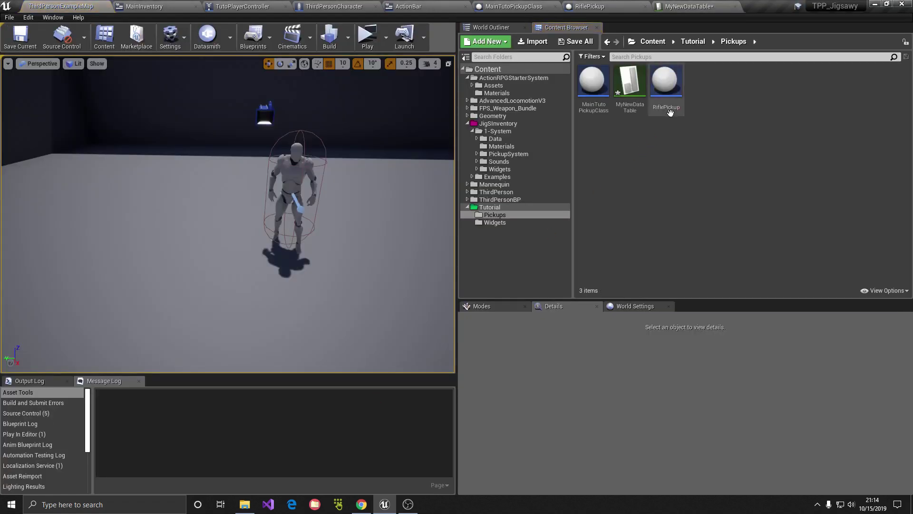
click(688, 6)
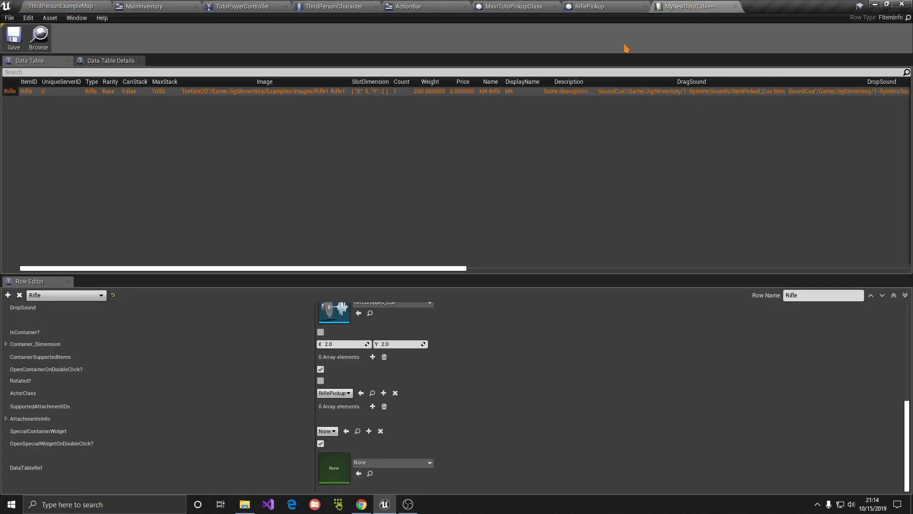
click(340, 394)
click(340, 394)
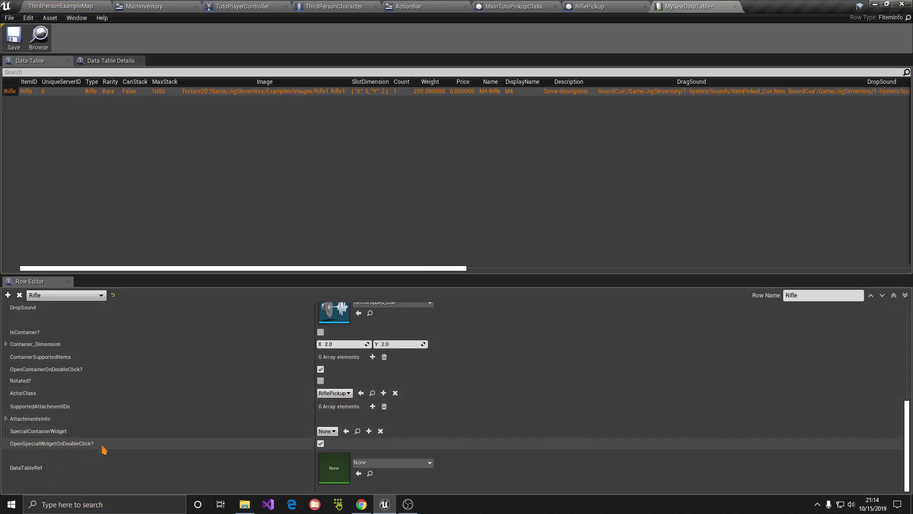
- Set DataTableRef to MyNewDataTable and bring up the File menu to save
click(369, 462)
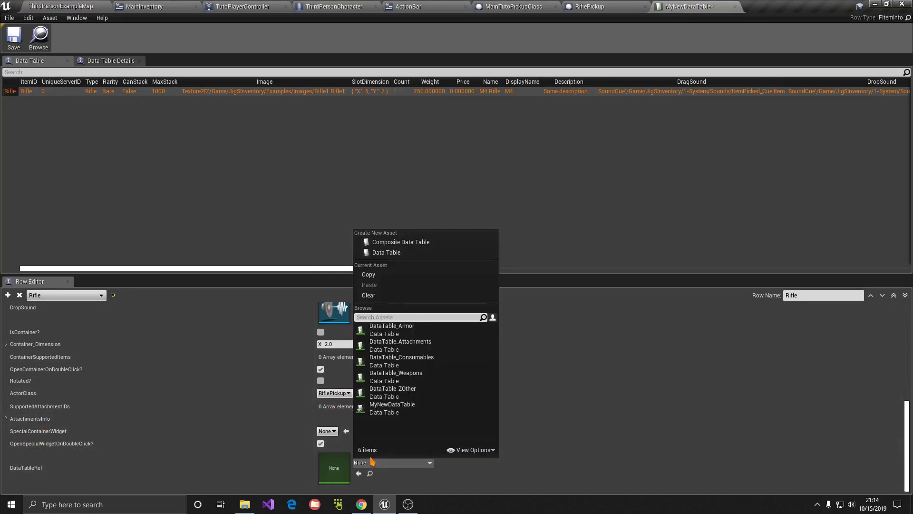
click(389, 408)
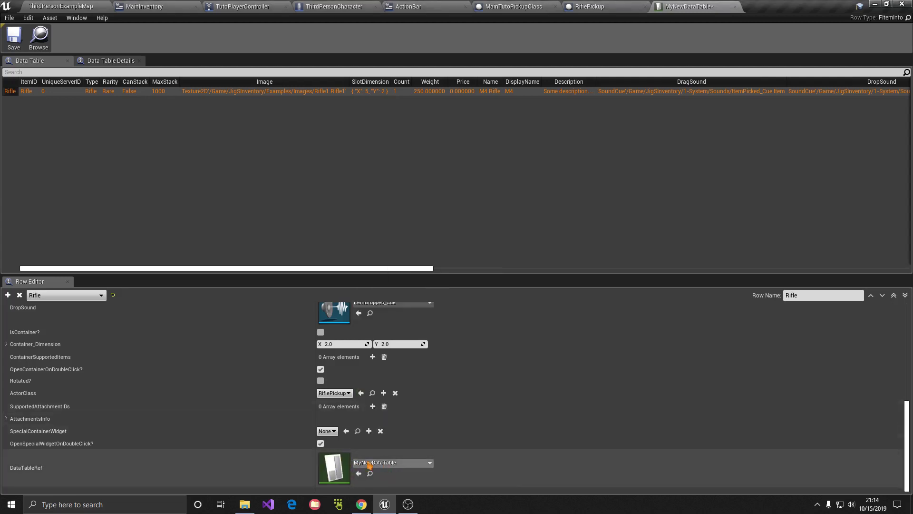
click(10, 19)
- Save all assets and browse to the JigSInventory/1-System/Widgets folder
click(29, 62)
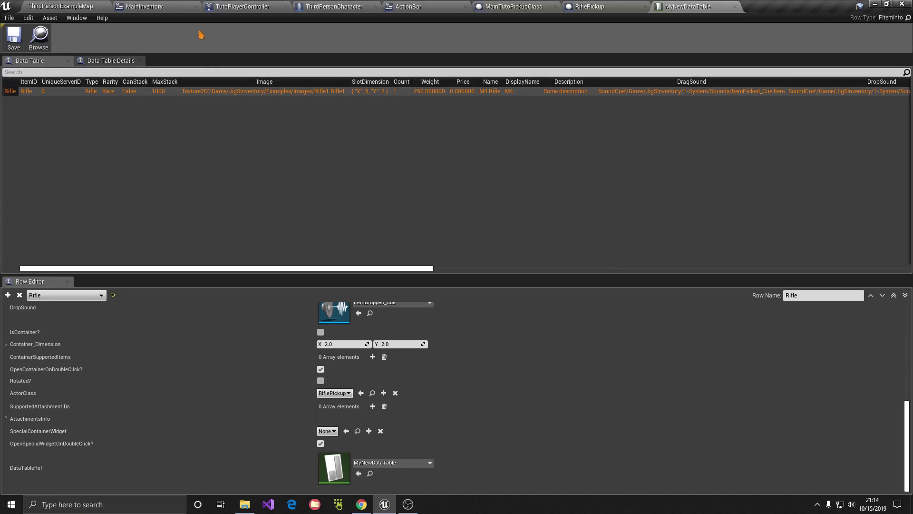
click(64, 6)
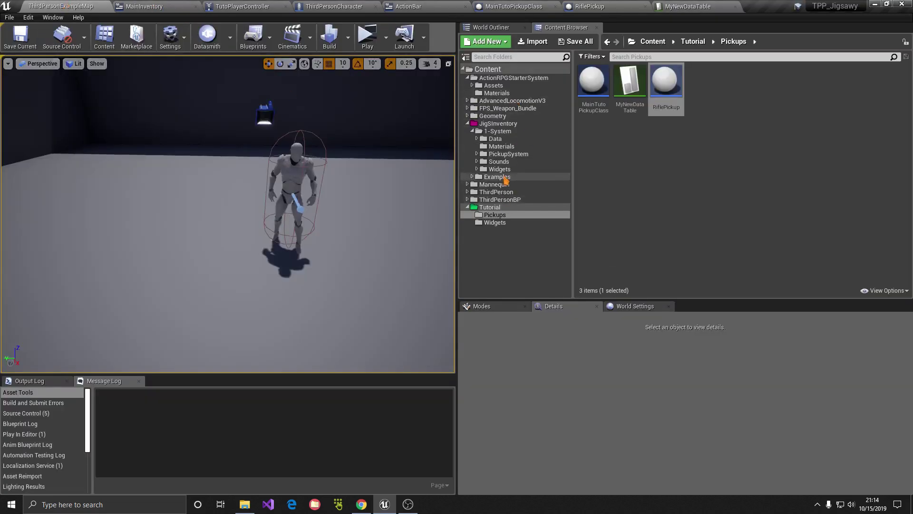
click(499, 124)
click(497, 131)
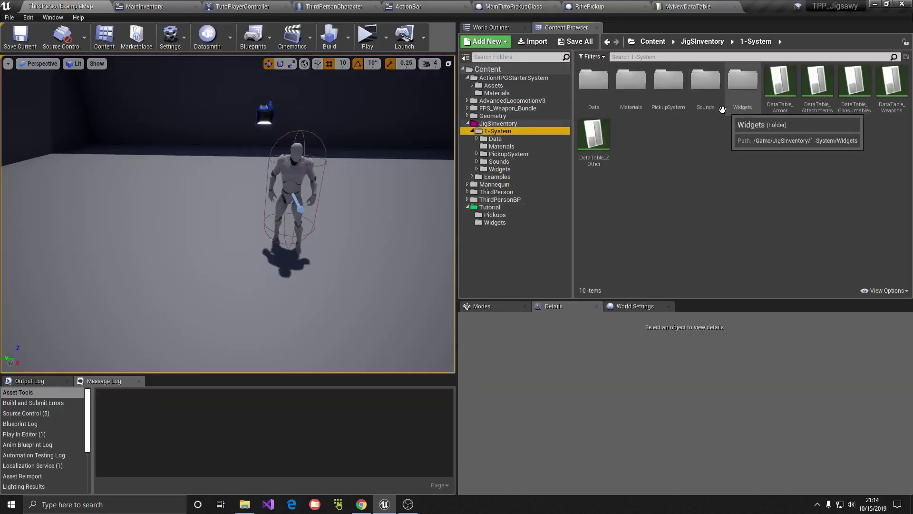
double_click(743, 90)
- Briefly open and close the JSI_Slot and JSIContainer widget blueprints
double_click(593, 136)
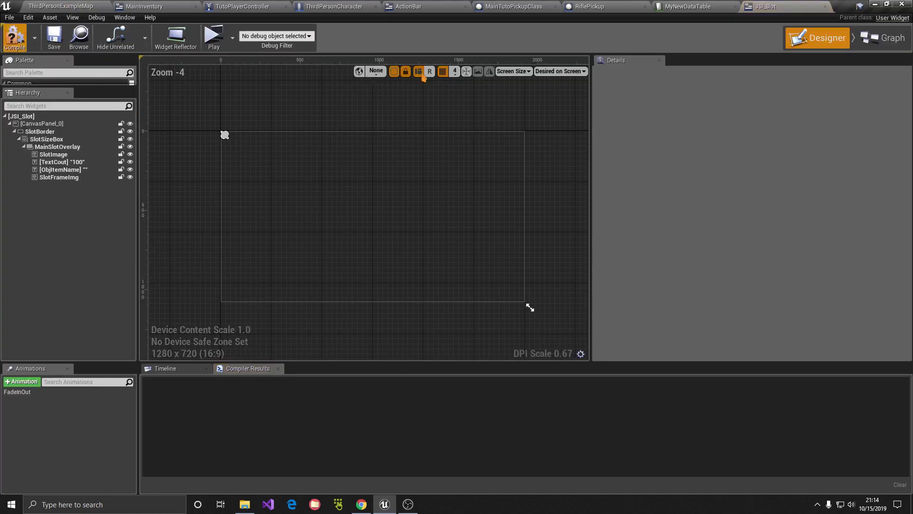
click(825, 7)
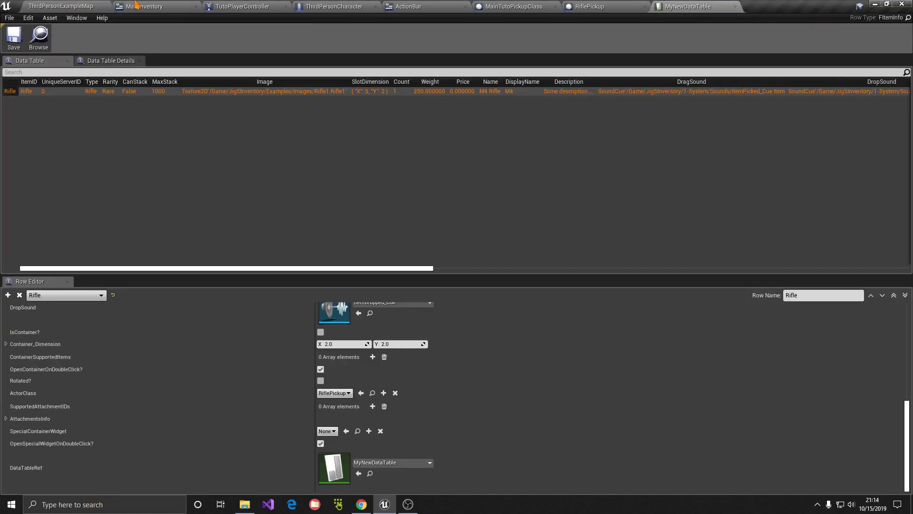
double_click(891, 85)
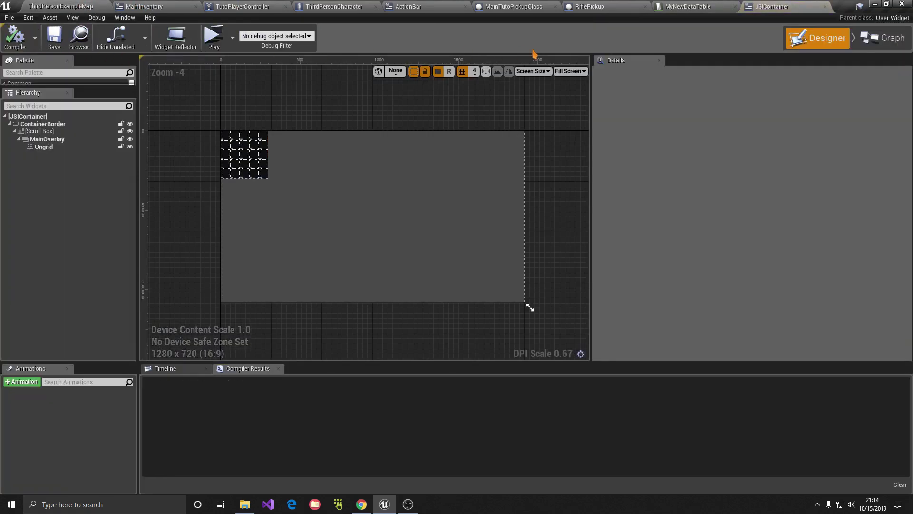
click(825, 7)
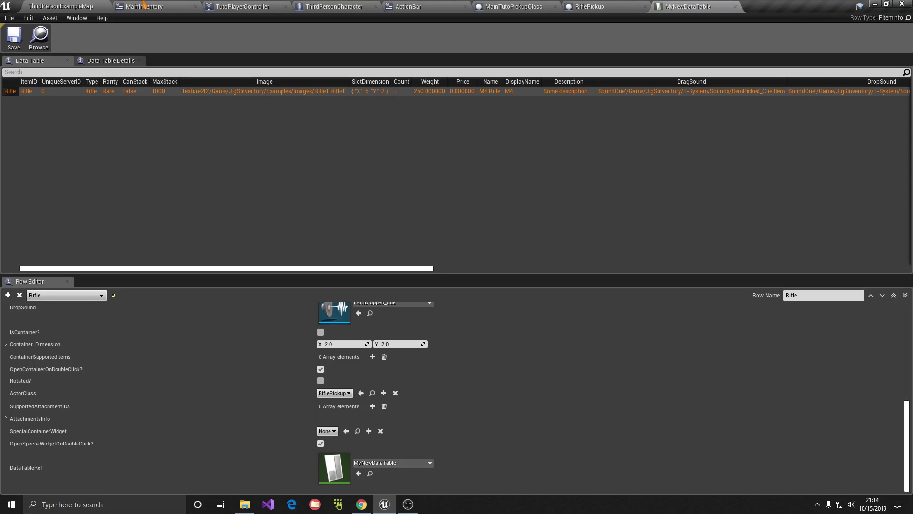
click(93, 6)
- In TutoPlayerController, set the P-key Add New Inventory Item node to Item ID Rifle from MyNewDataTable
click(247, 6)
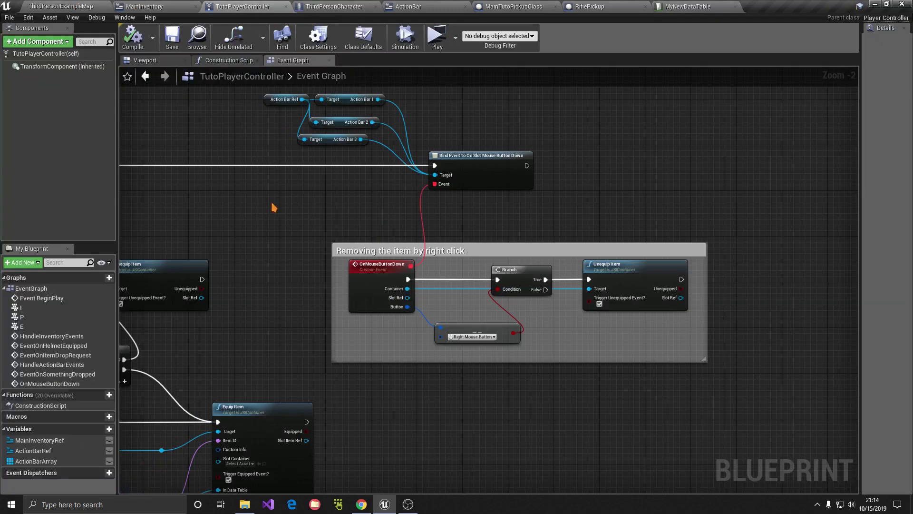
scroll(271, 205, down, 3)
scroll(271, 209, down, 3)
scroll(302, 231, up, 7)
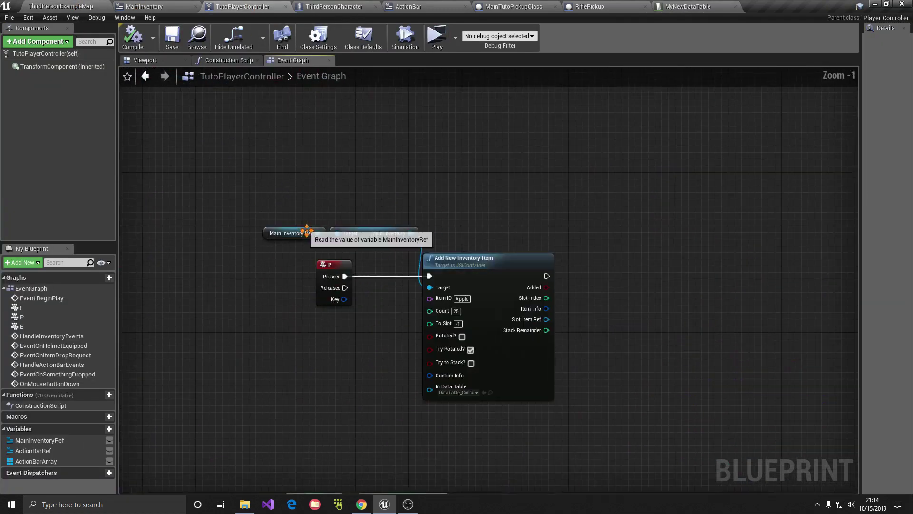
scroll(366, 231, up, 1)
text(Rifle)
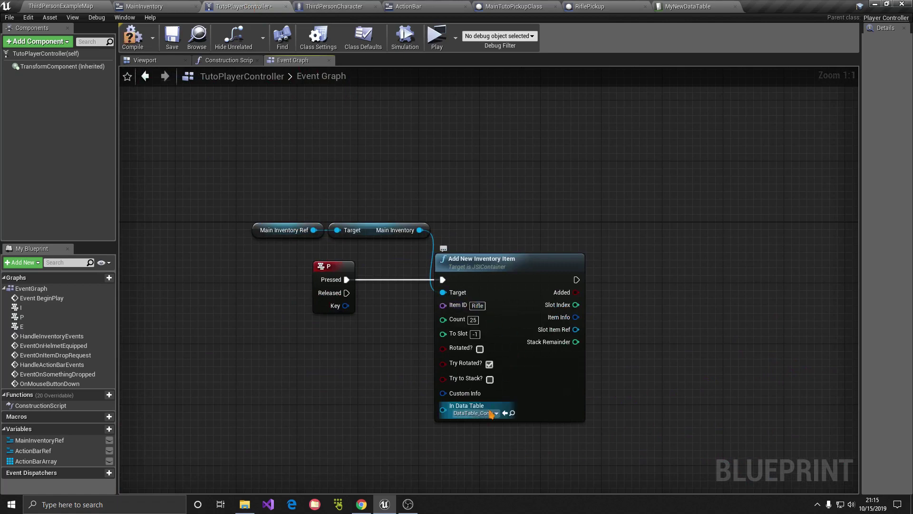
click(476, 413)
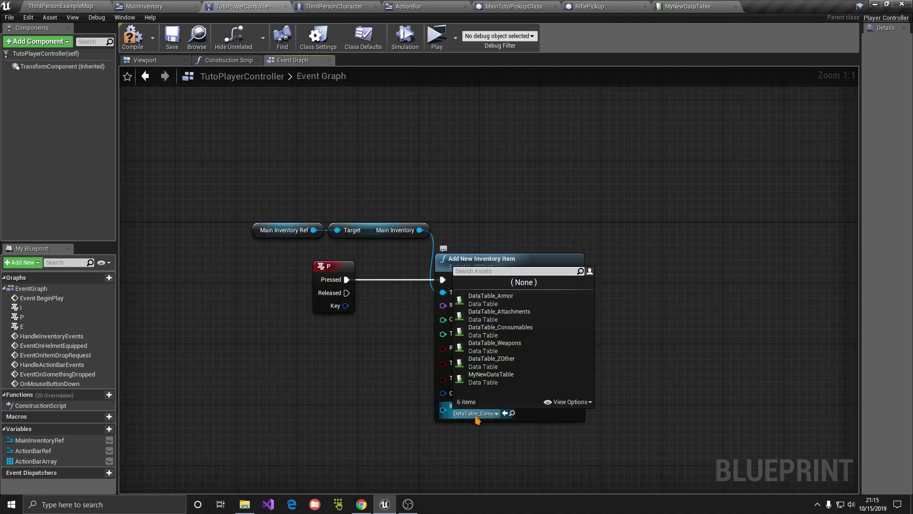
click(491, 377)
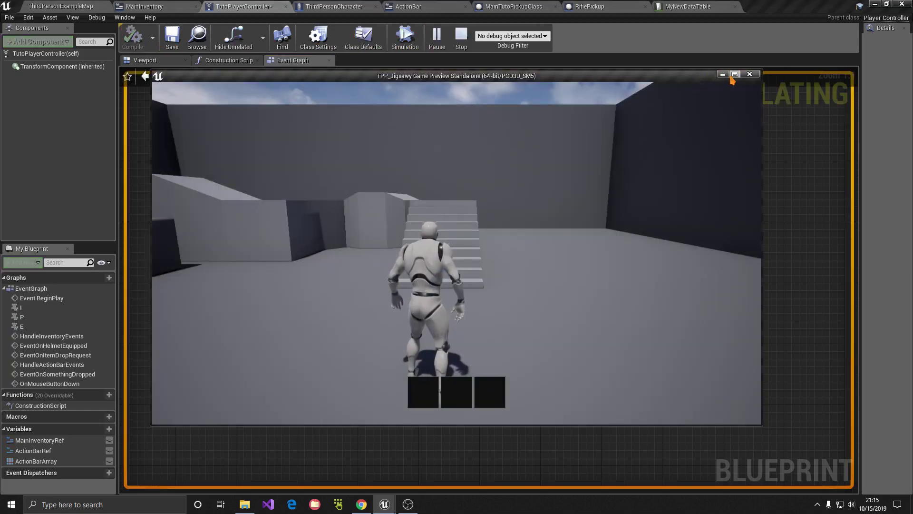
- Play the game, open the inventory, drag the M4 rifle and rotate it upright with R
click(737, 72)
key(i)
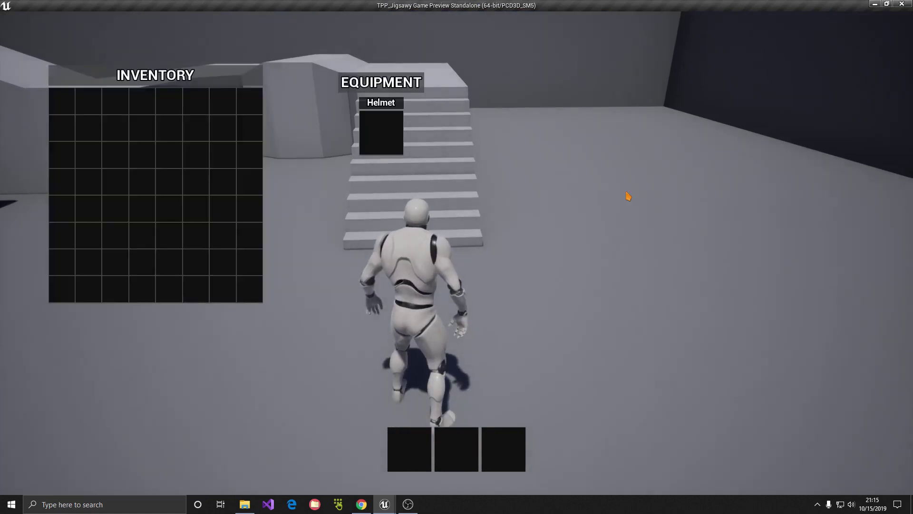
mouse_move(98, 121)
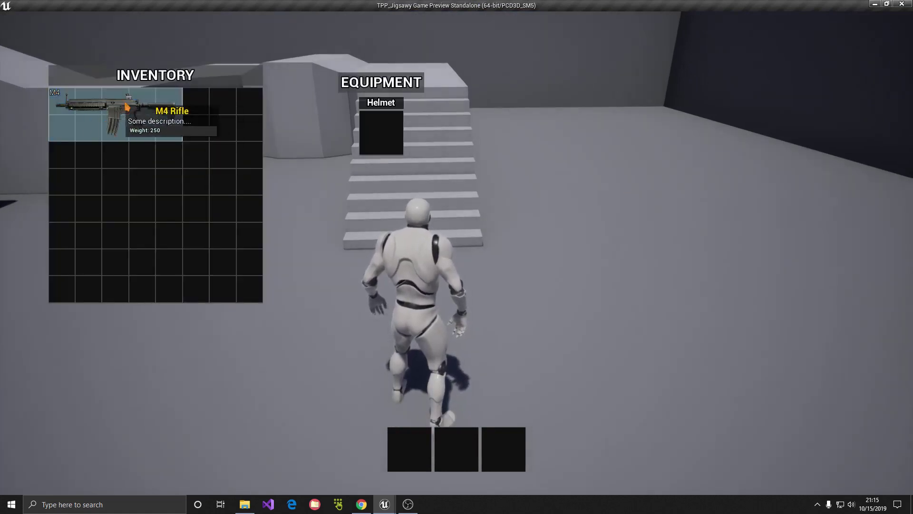
mouse_move(109, 133)
mouse_down()
mouse_move(377, 145)
mouse_move(122, 184)
mouse_up()
key(r)
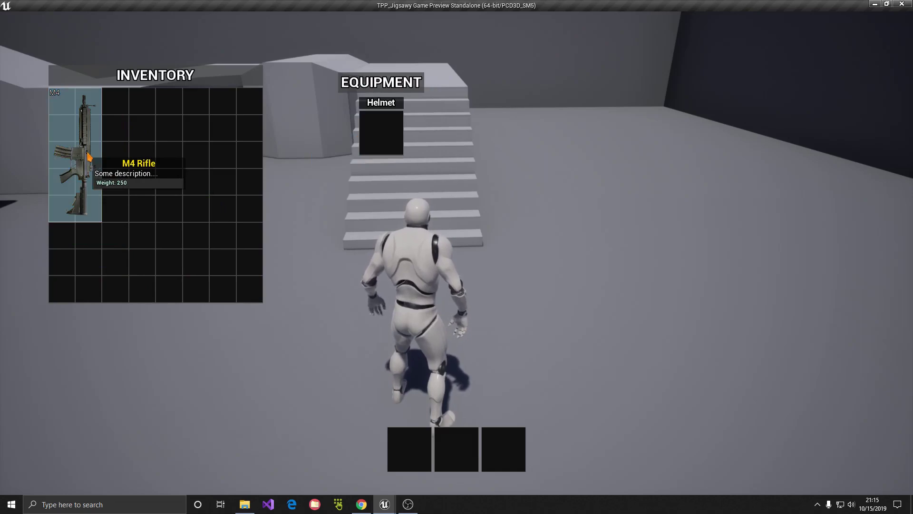
key(Escape)
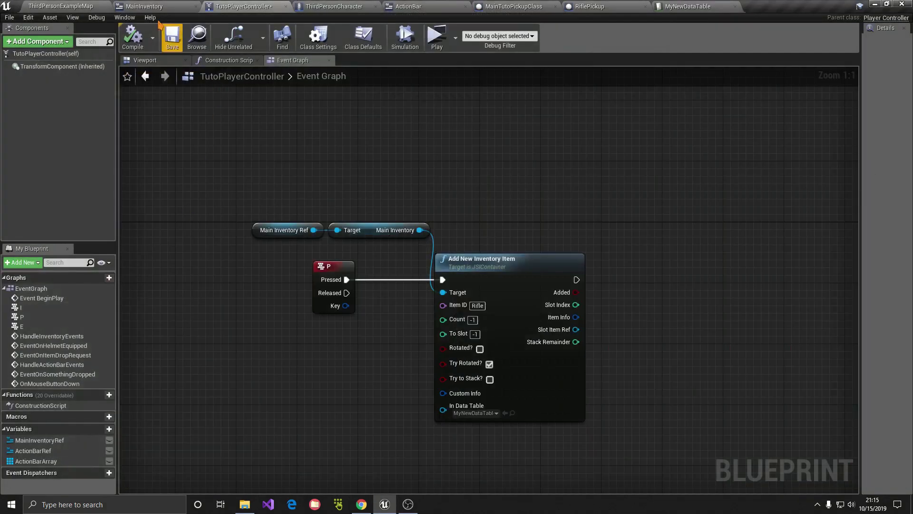
- Show the Tutorial/Pickups folder in the level editor's Content Browser
click(82, 6)
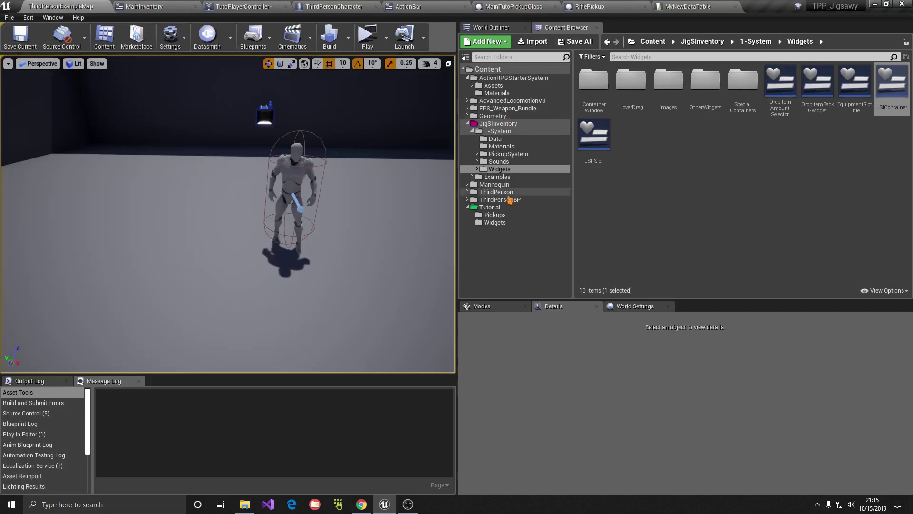
click(494, 208)
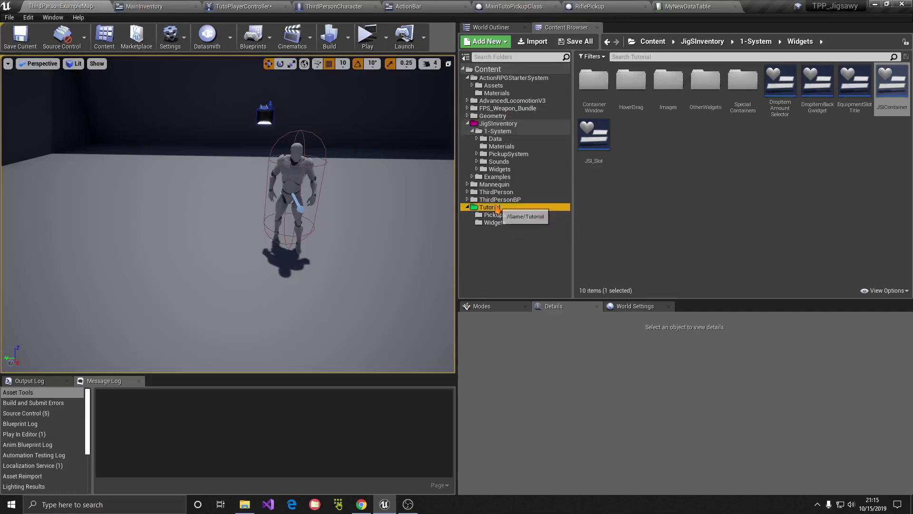
click(493, 215)
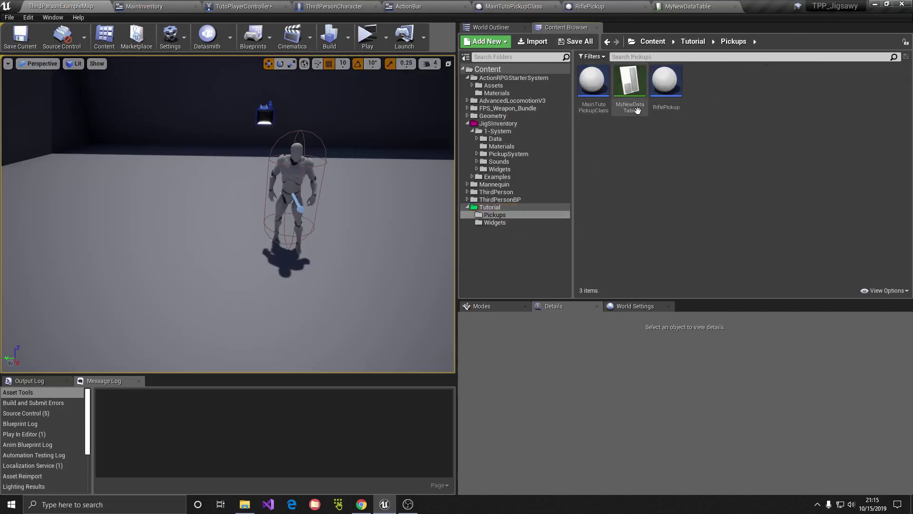
- Set RiflePickup's class default Item Name to Rifle and In Data Table to MyNewDataTable, then compile
double_click(667, 108)
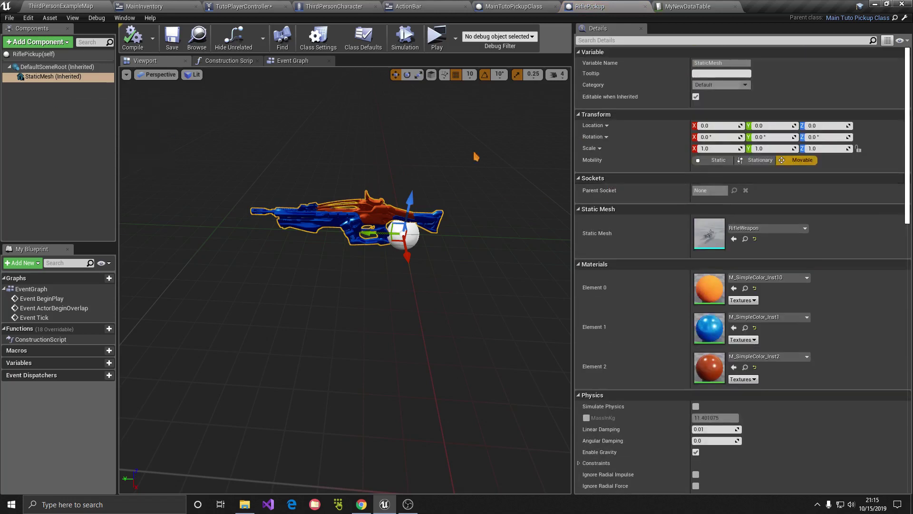
click(364, 38)
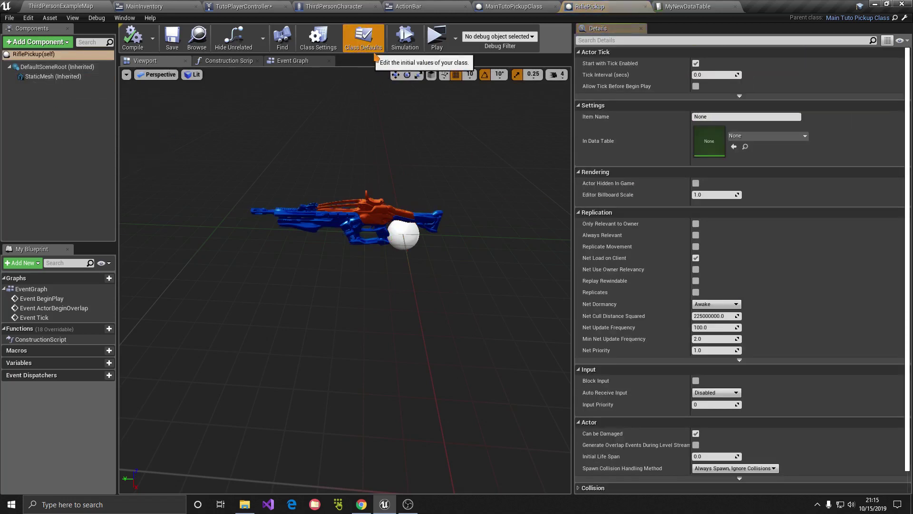
click(713, 117)
text(Rifle)
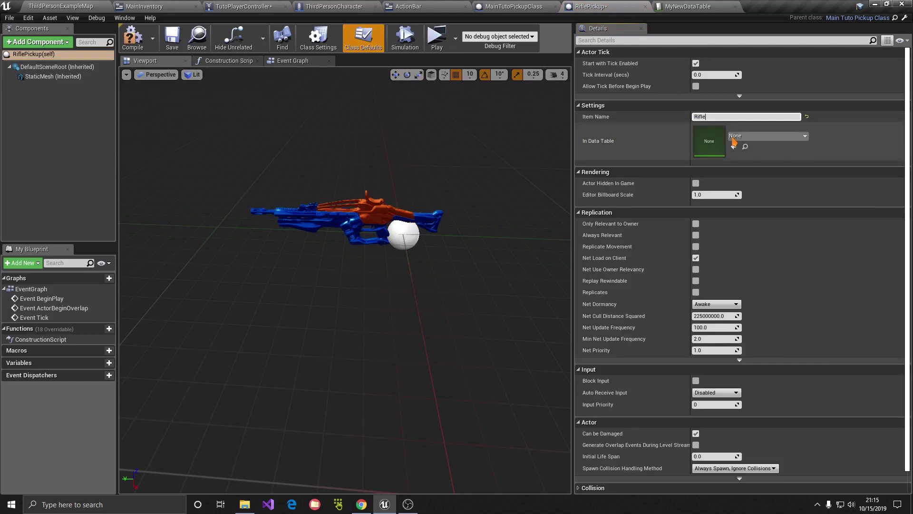
click(766, 136)
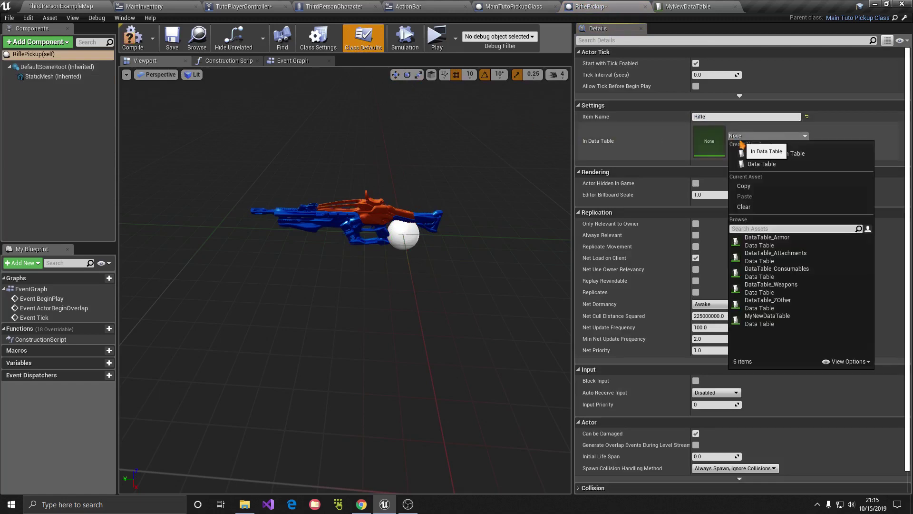
click(767, 320)
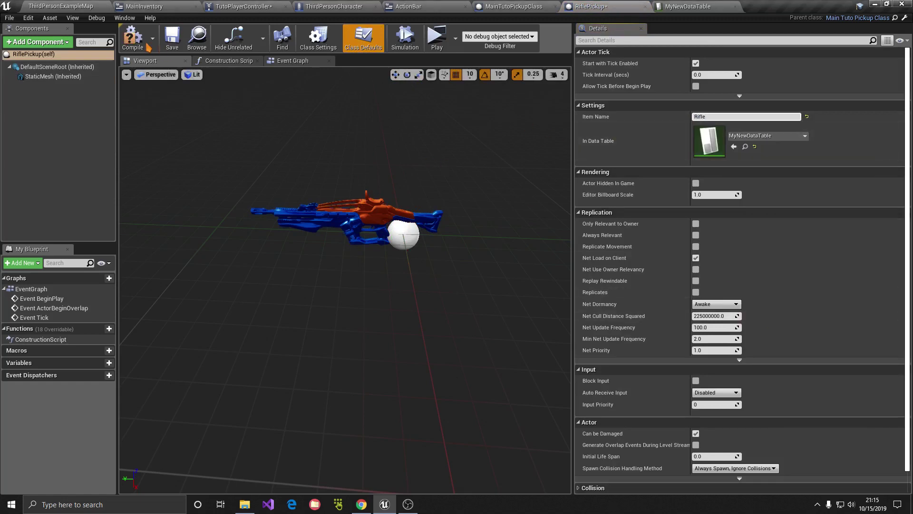
click(176, 43)
- Save all assets and close the RiflePickup editor
click(9, 18)
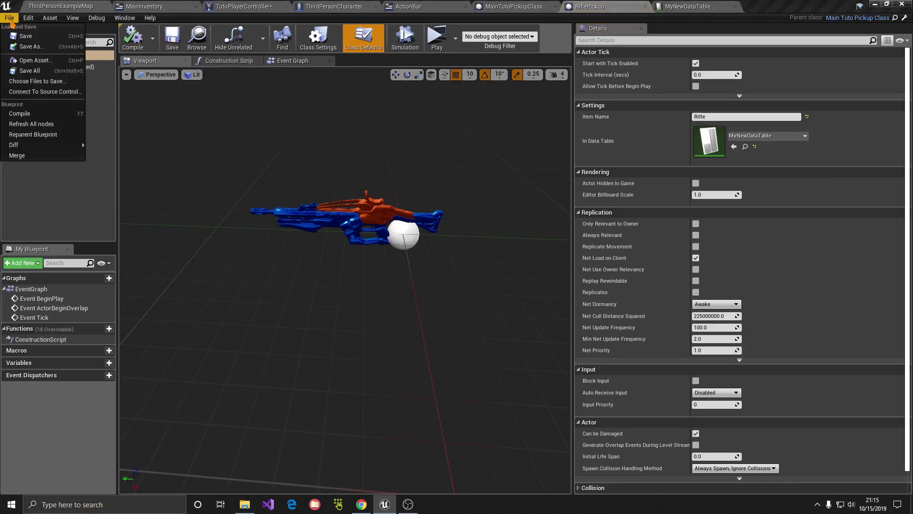
click(29, 74)
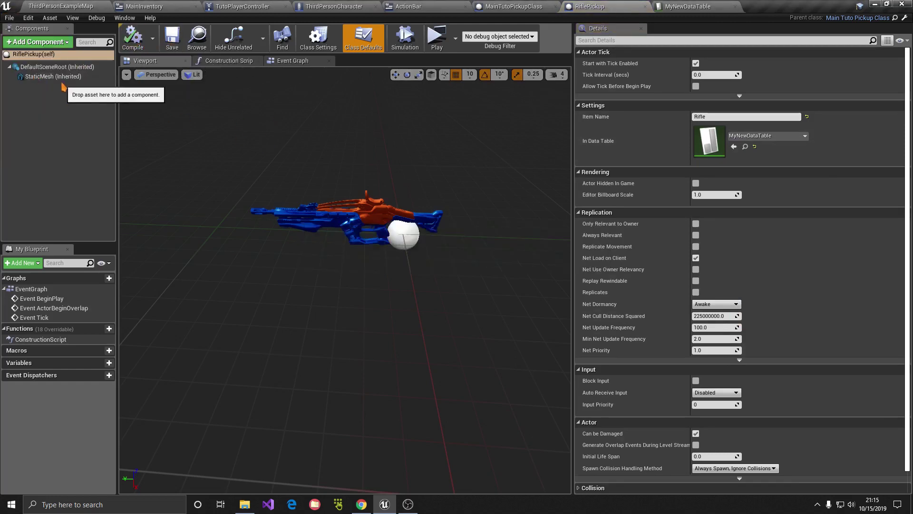
click(646, 6)
click(61, 6)
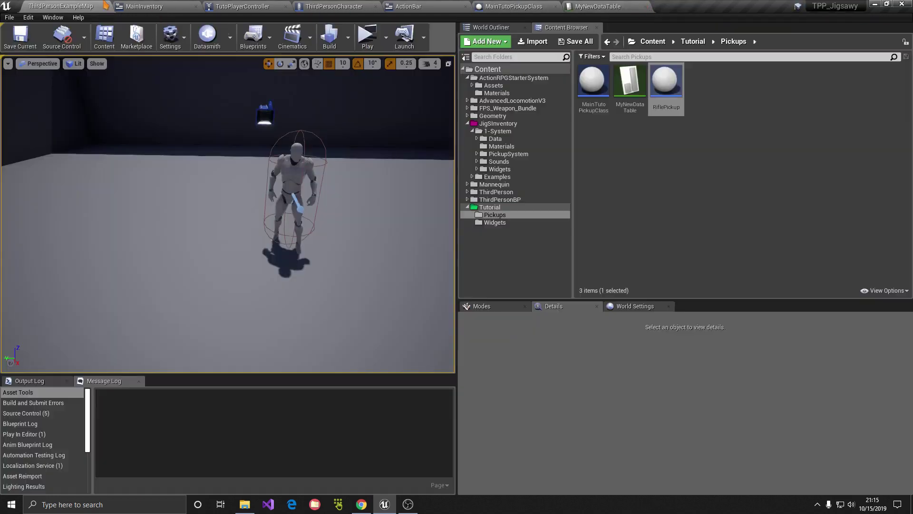
- Add a Box Collision component under StaticMesh in MainTutoPickupClass
double_click(628, 88)
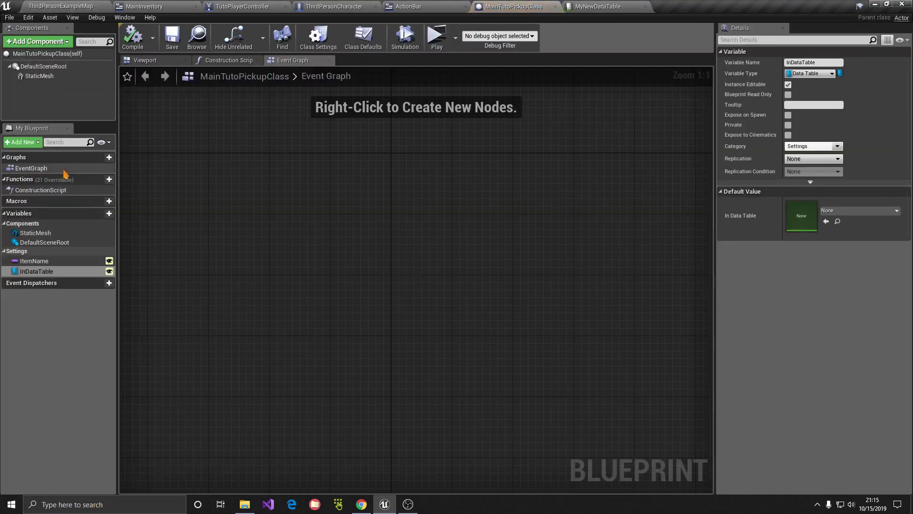
click(38, 76)
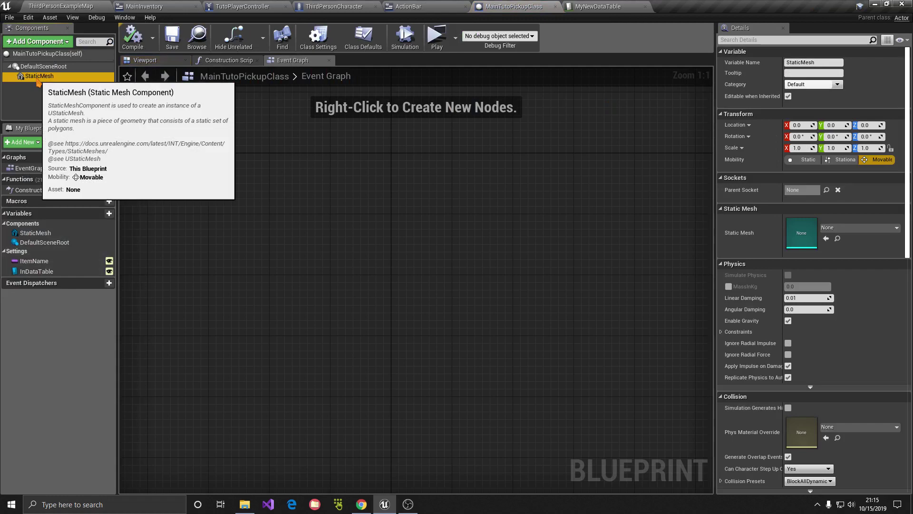
click(41, 42)
text(b)
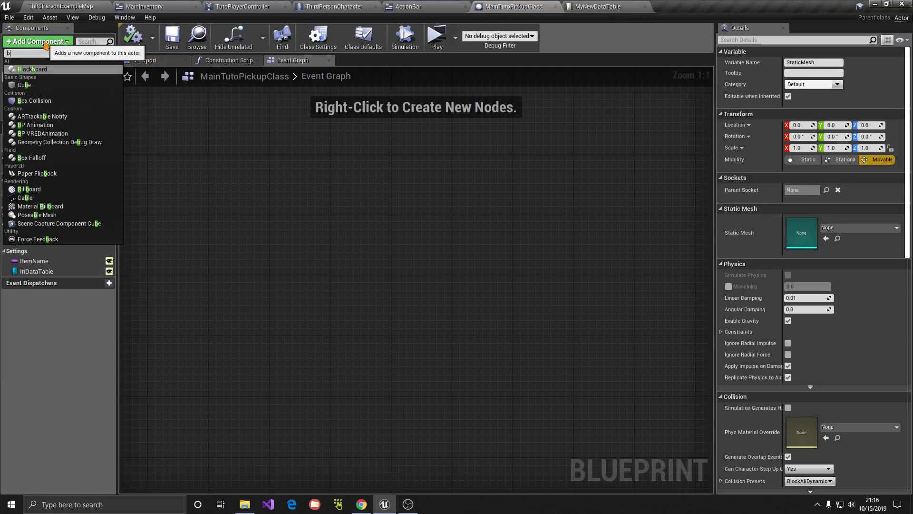
text(ox co)
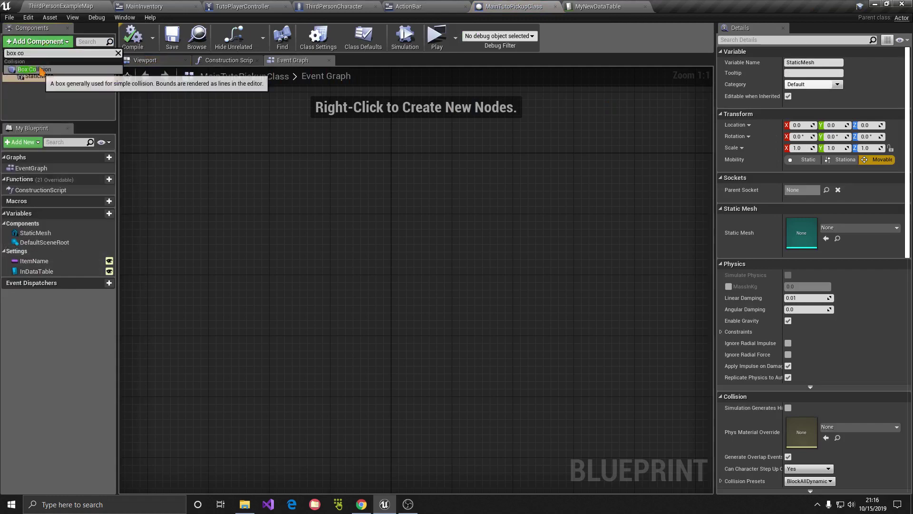
click(36, 69)
click(137, 61)
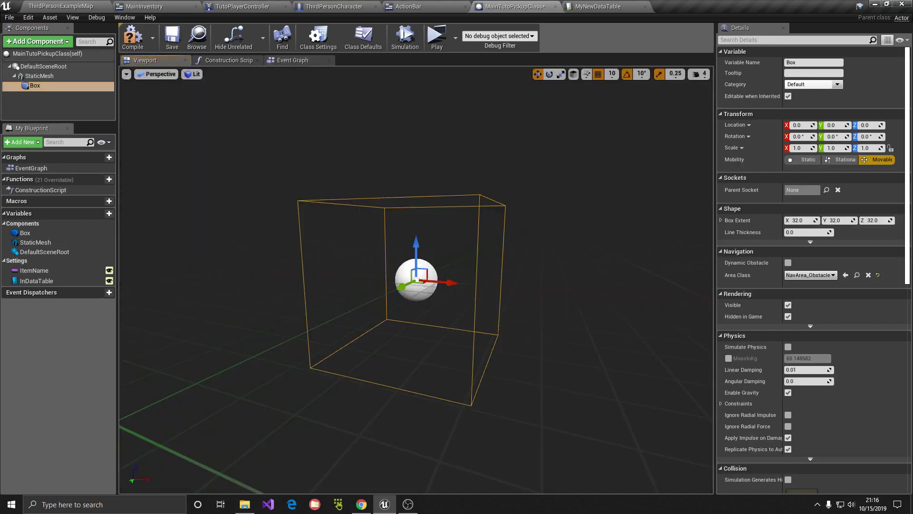
drag(338, 202, 339, 202)
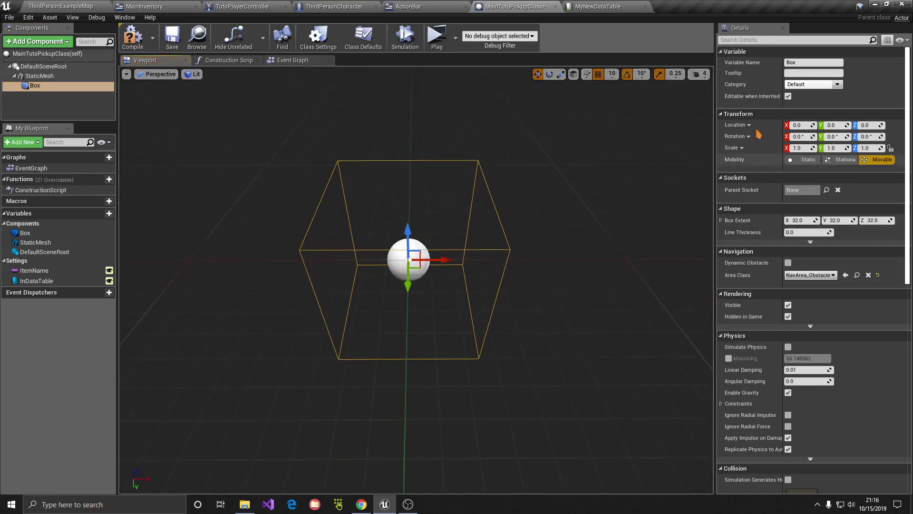
- Uncheck Hidden in Game on the box, then close the ActionBar and ThirdPersonCharacter editors
click(773, 42)
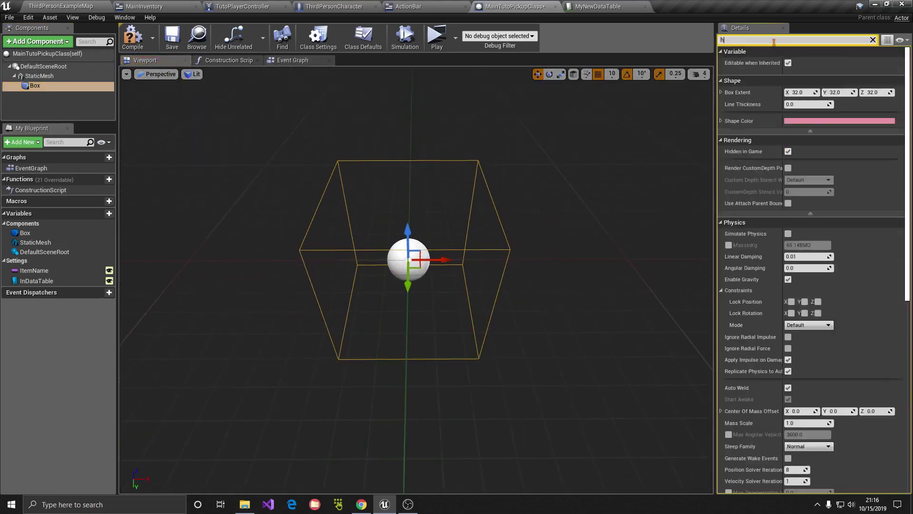
text(hidd)
click(788, 62)
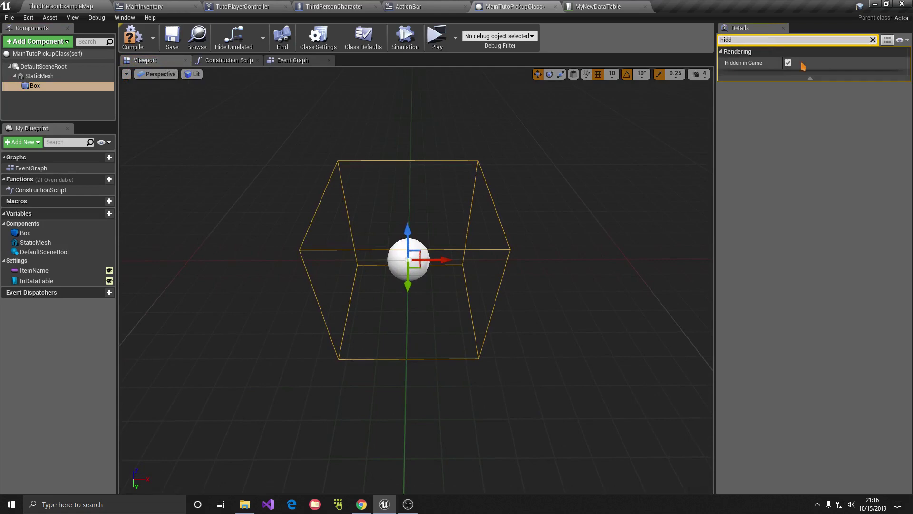
click(872, 40)
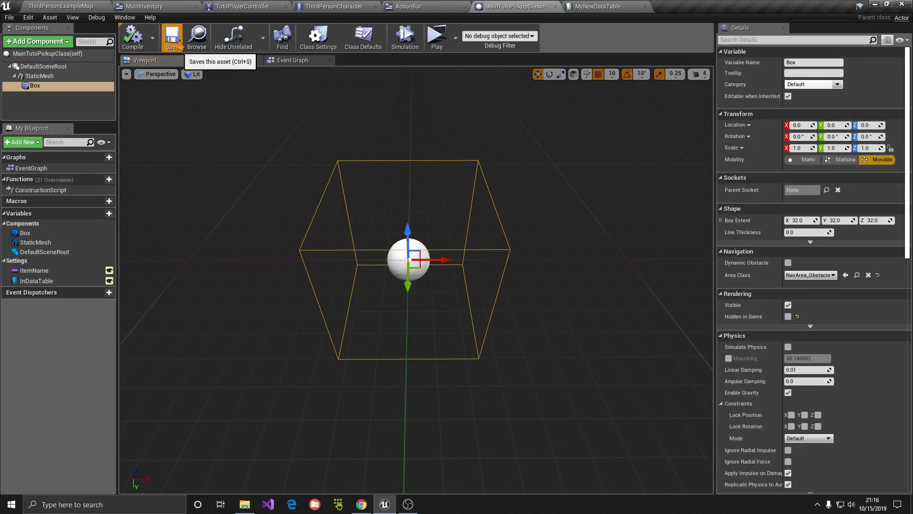
click(466, 7)
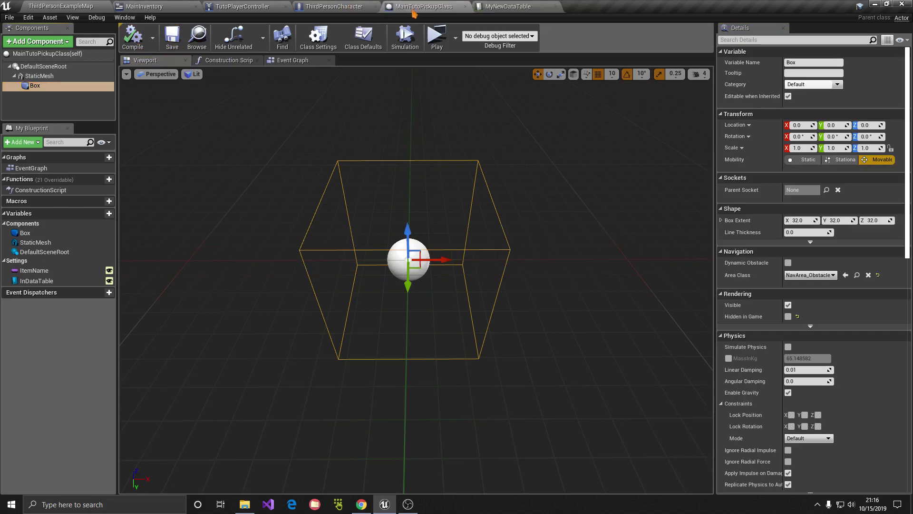
click(375, 7)
click(60, 6)
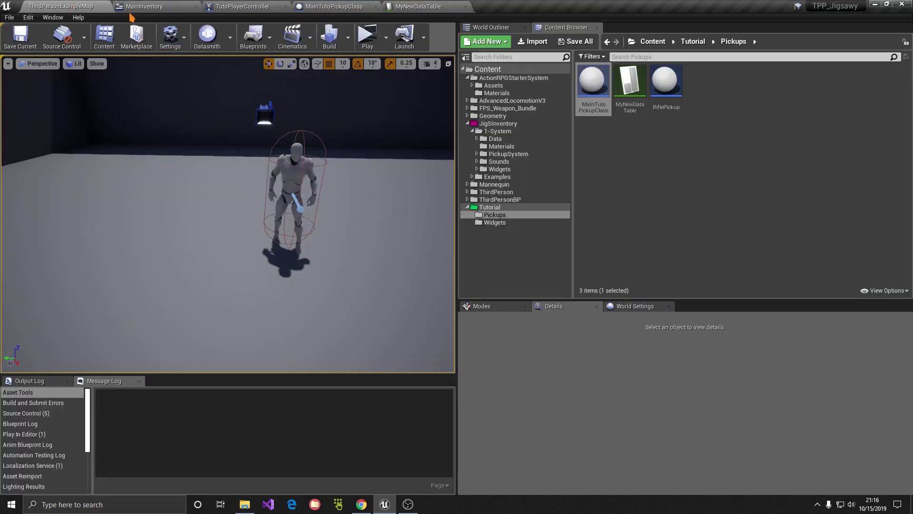
- In RiflePickup, shift the inherited Box along Y and give it X and Z extents of 20
double_click(666, 81)
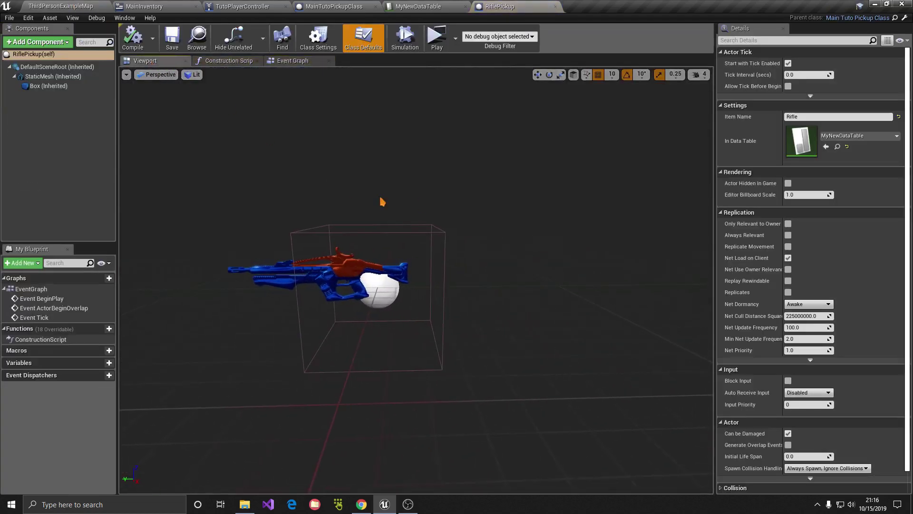
click(48, 86)
drag(353, 288, 291, 286)
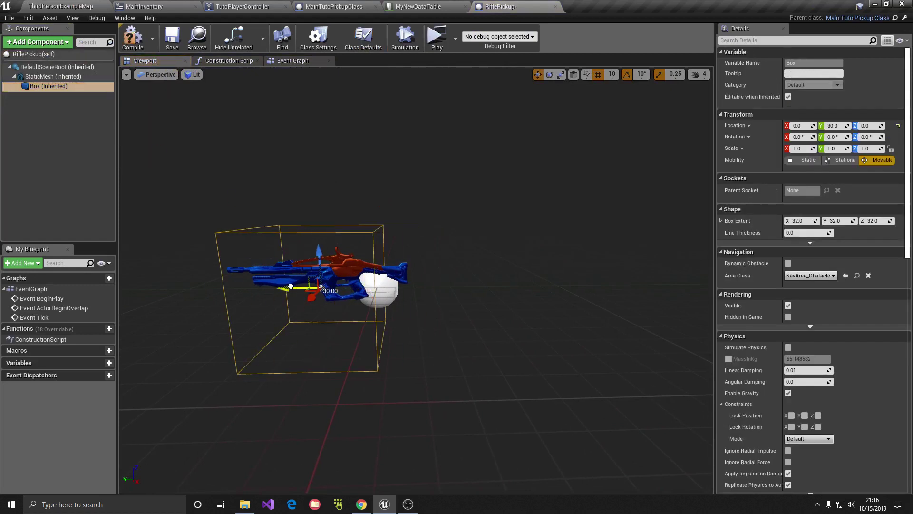
click(799, 220)
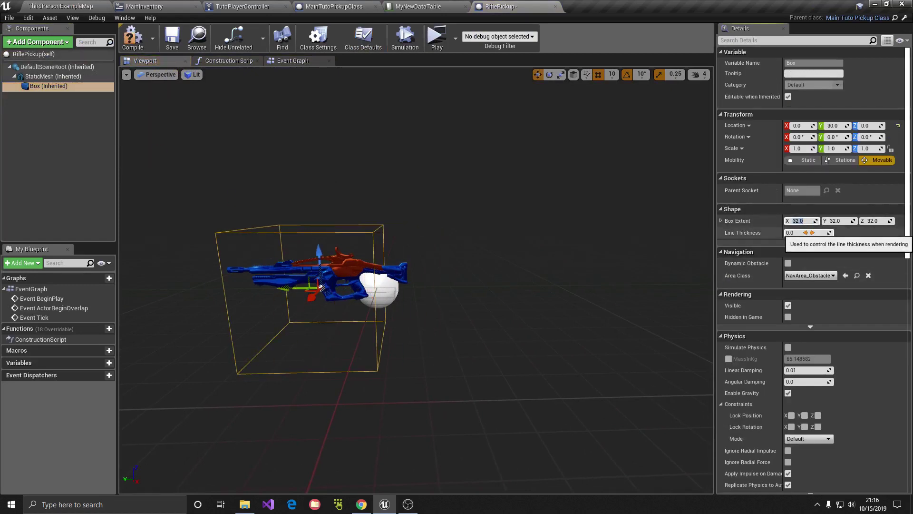
text(20)
key(Return)
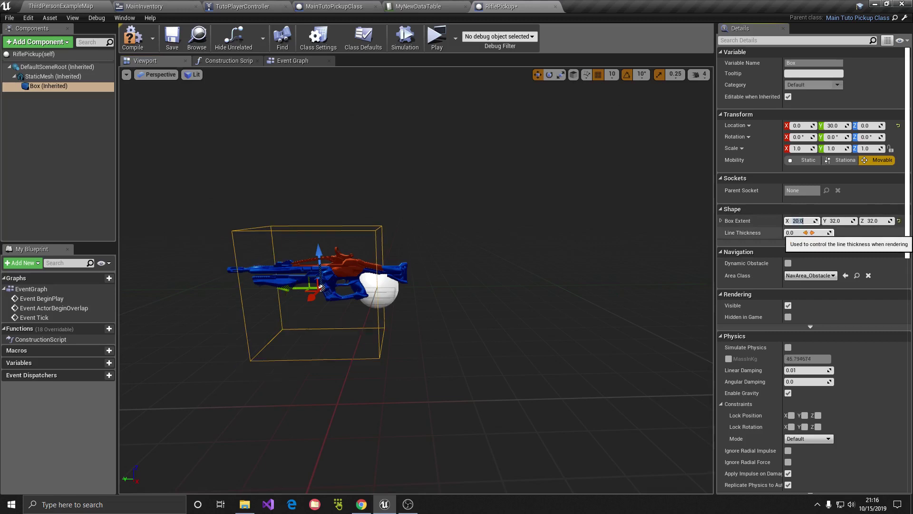
mouse_move(448, 255)
alt+mouse_down()
mouse_move(401, 322)
mouse_move(389, 320)
alt+mouse_up()
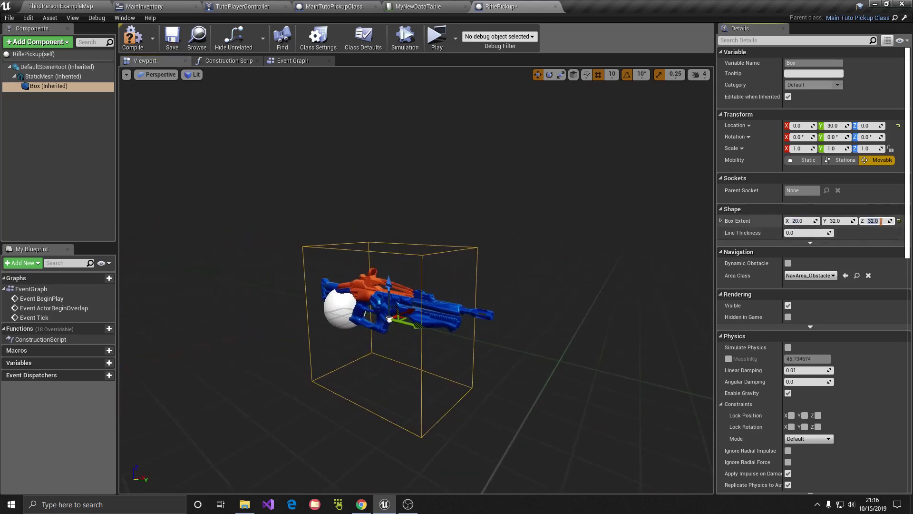
click(878, 220)
text(20)
key(Return)
mouse_move(389, 318)
alt+mouse_down()
mouse_move(333, 323)
mouse_move(395, 242)
alt+mouse_up()
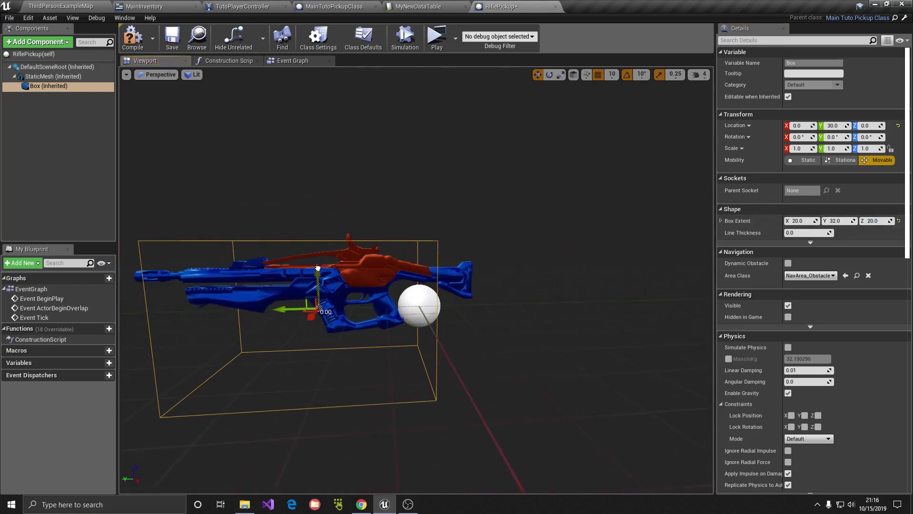
- Raise the box to Z 10, set its Y extent to 40, and place it at Y 30
click(52, 76)
click(48, 85)
drag(318, 255, 323, 230)
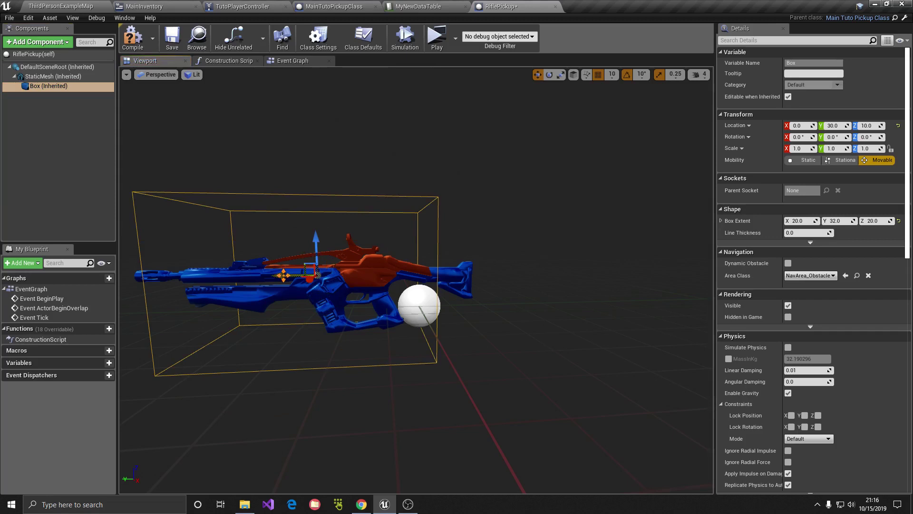
drag(283, 275, 308, 277)
text(4)
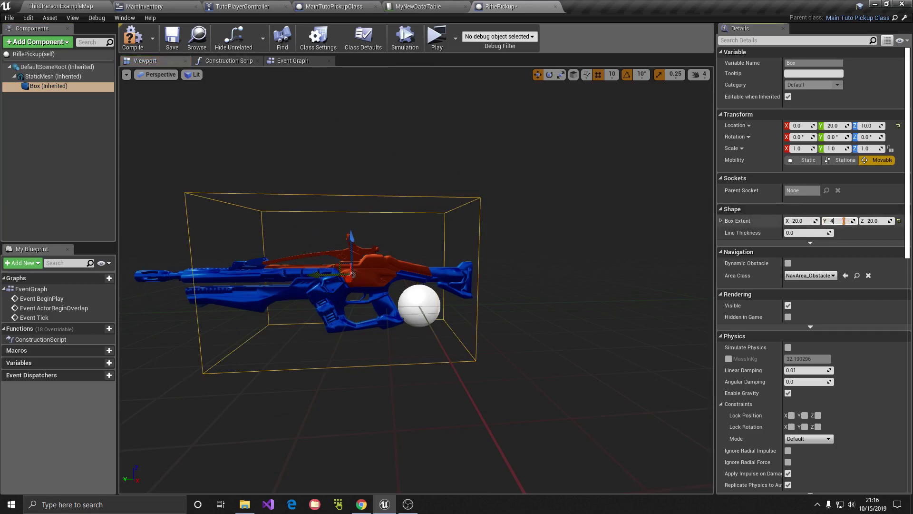
text(0.0)
key(Return)
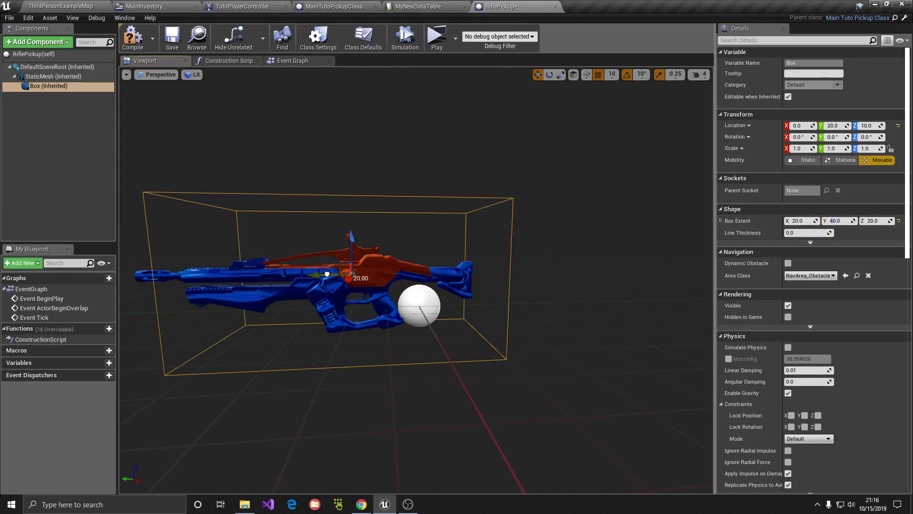
drag(311, 274, 277, 275)
- Save the RiflePickup blueprint
click(172, 38)
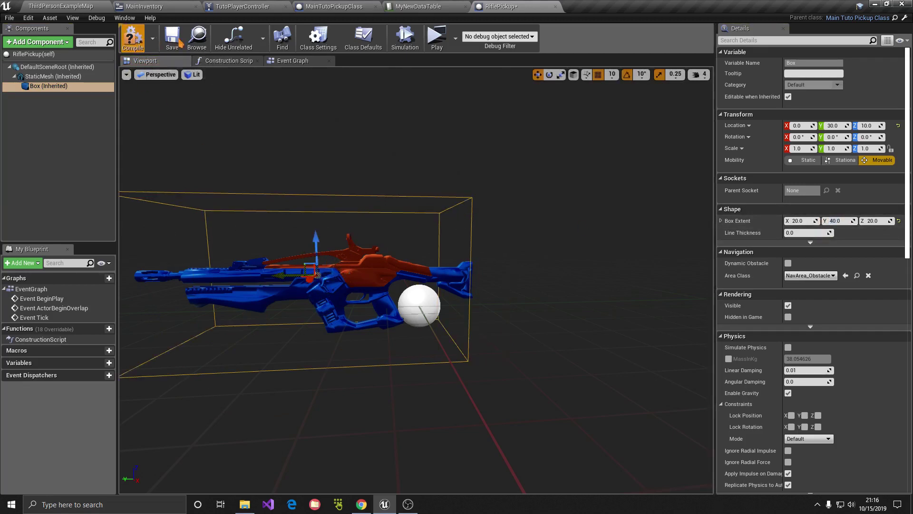
click(9, 18)
click(180, 168)
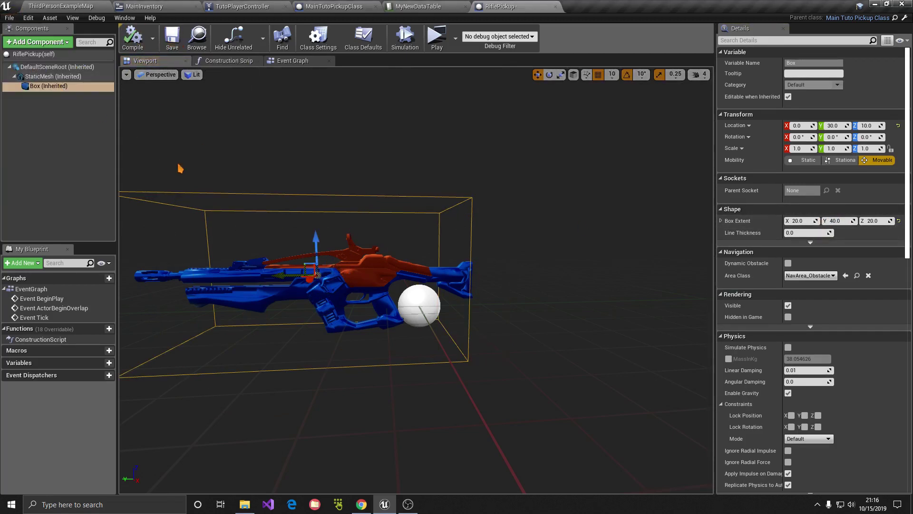
click(152, 7)
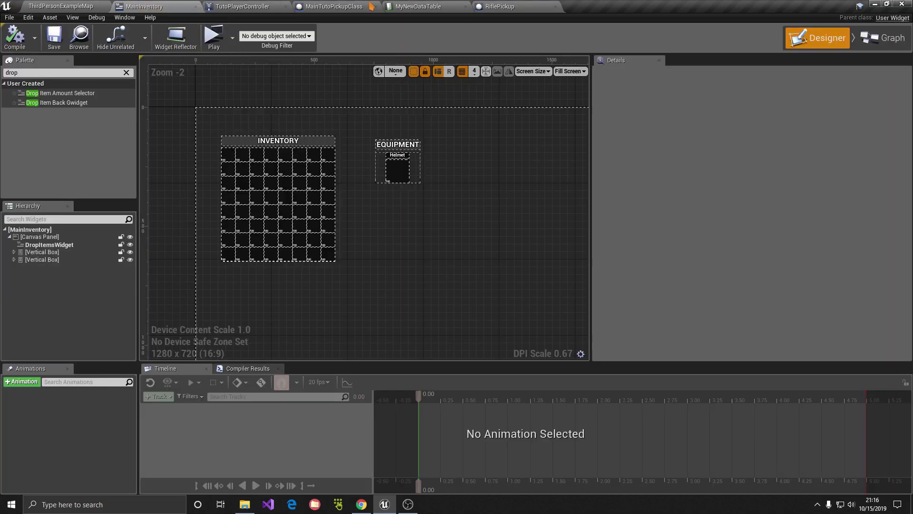
click(497, 4)
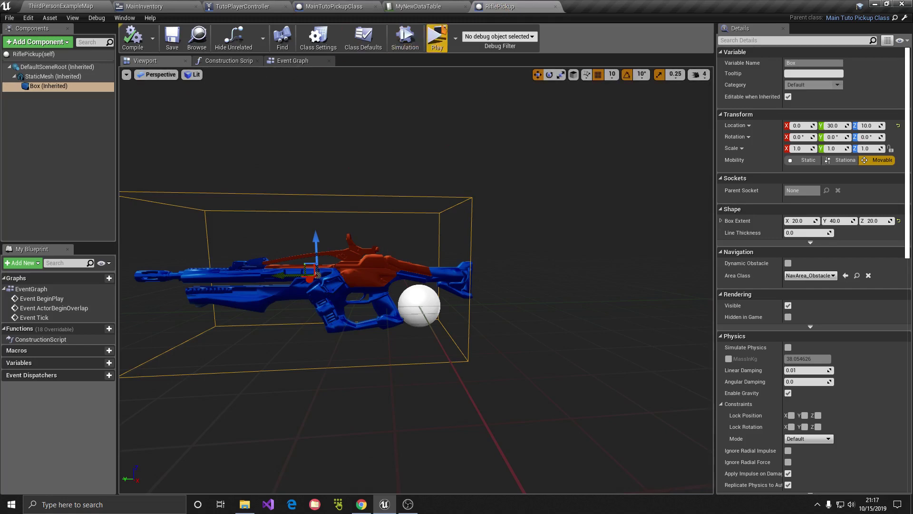
- In MainTutoPickupClass, add a new variable named IsEquipped?
click(60, 6)
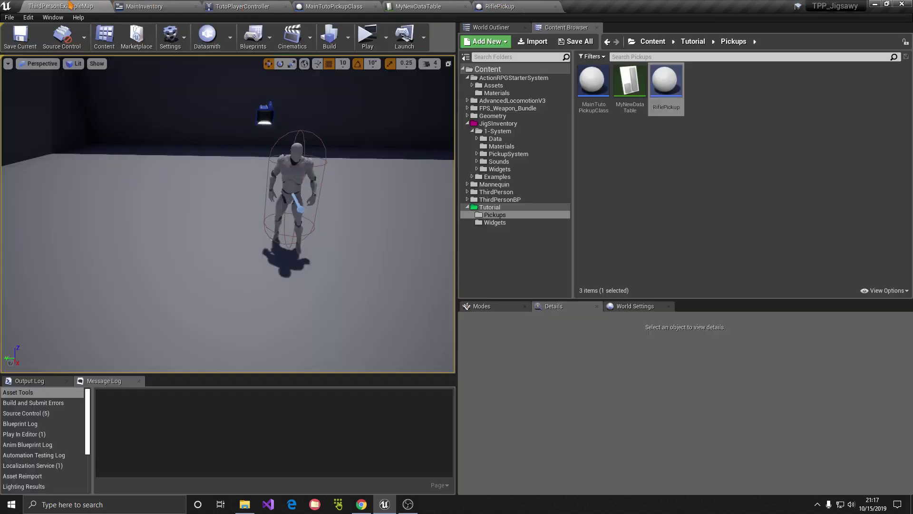
double_click(594, 114)
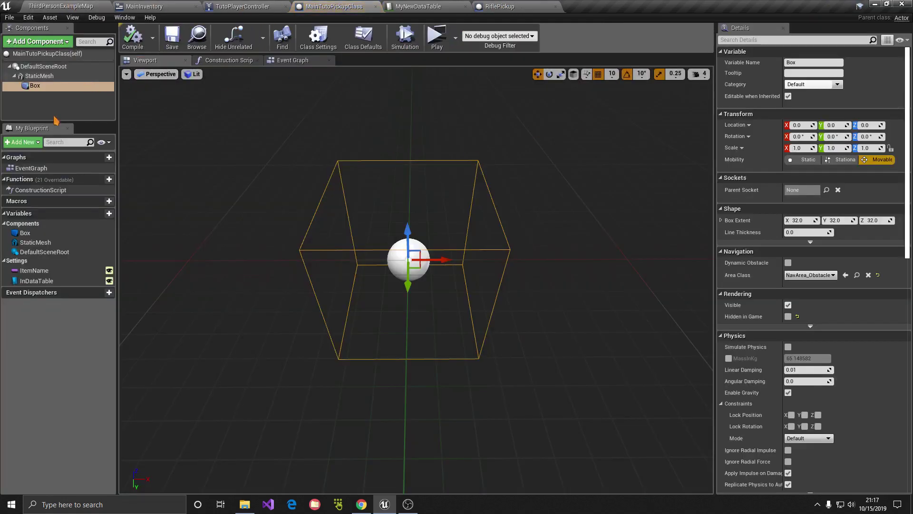
click(22, 142)
click(41, 168)
text(IsEquipped?)
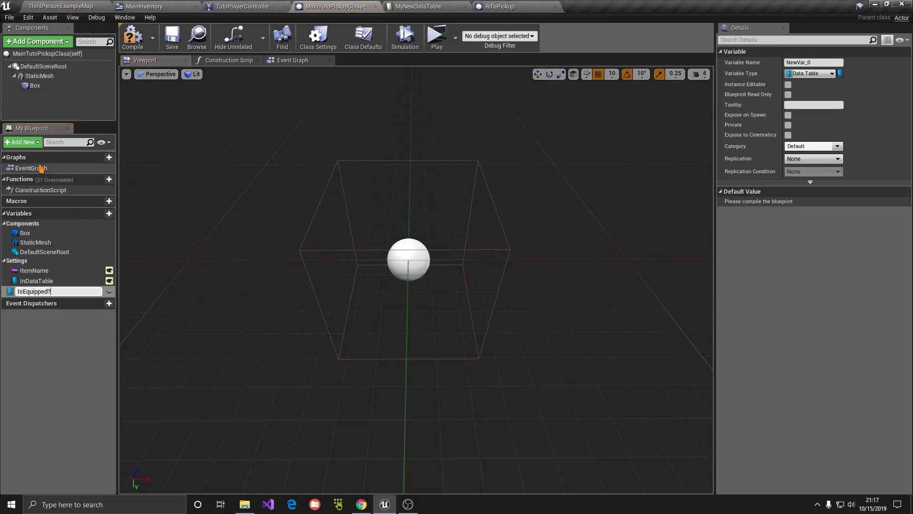
key(Return)
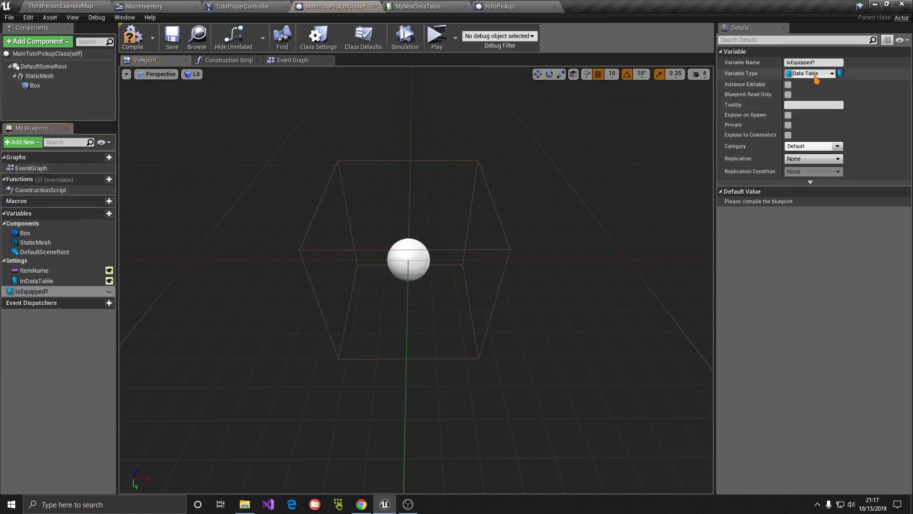
- Make IsEquipped? an instance-editable Boolean and compile the blueprint
click(809, 73)
click(735, 96)
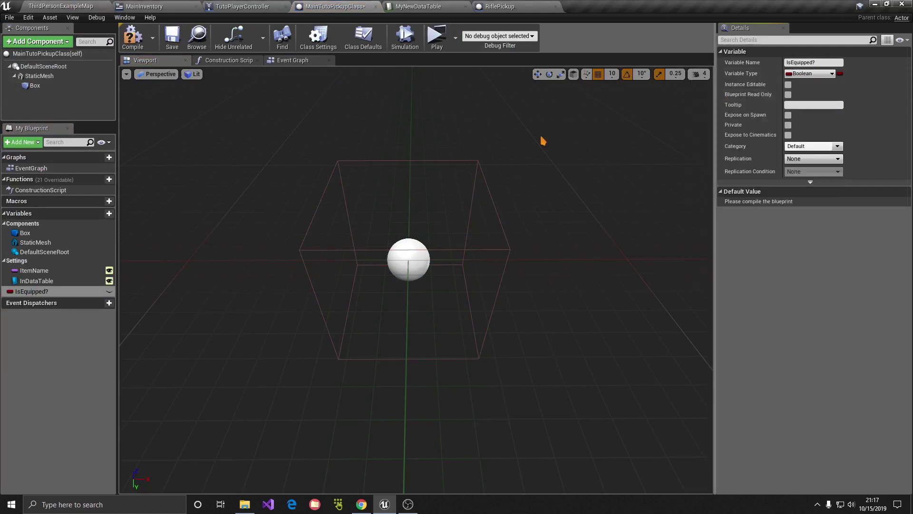
click(109, 291)
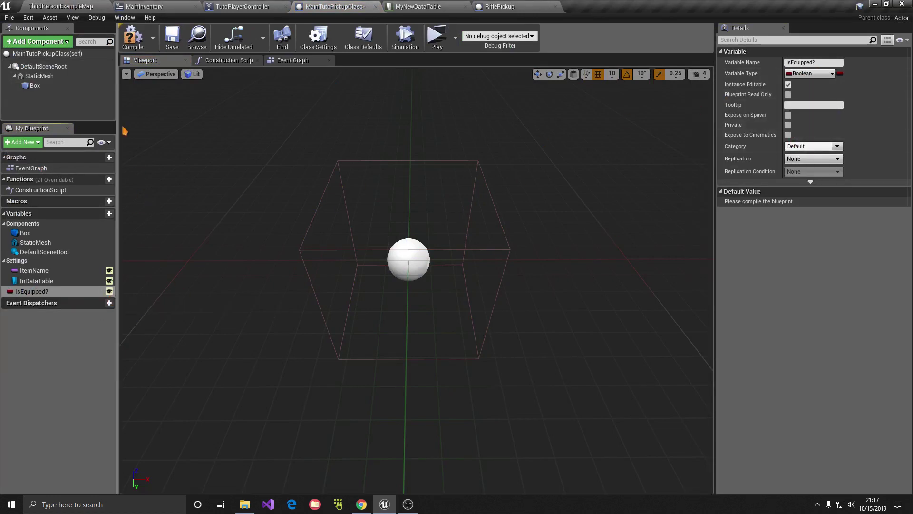
click(132, 36)
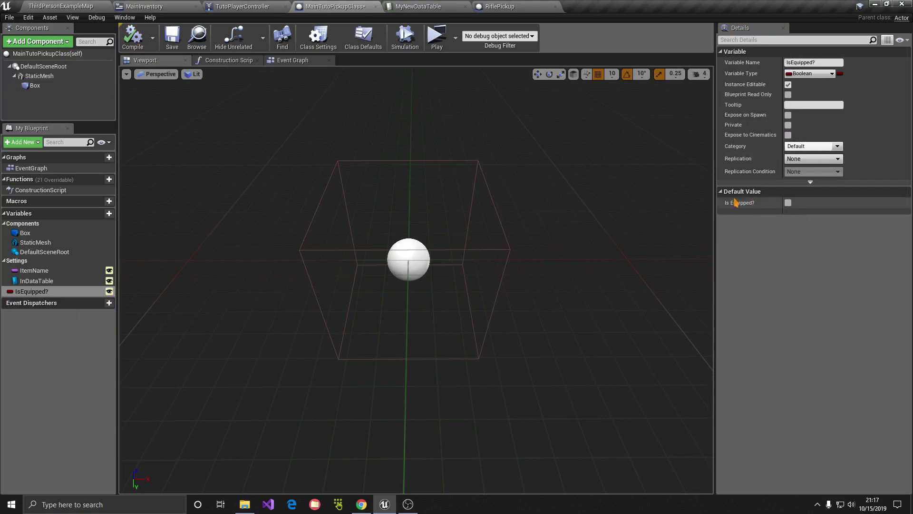
- Bring up the TutoPlayerController event graph
click(243, 6)
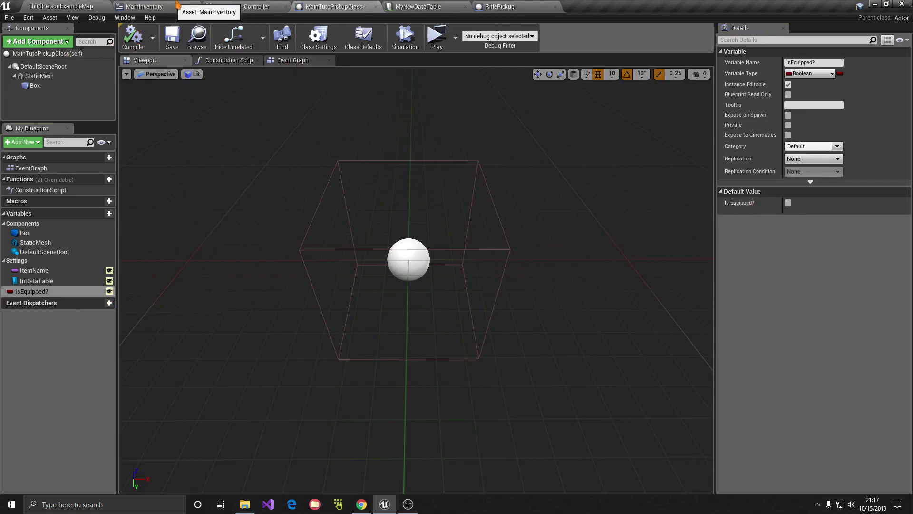
scroll(326, 194, down, 2)
scroll(426, 305, down, 2)
- Create a RequestAddPickup custom event in TutoPlayerController's graph and widen the Details panel
scroll(425, 304, up, 4)
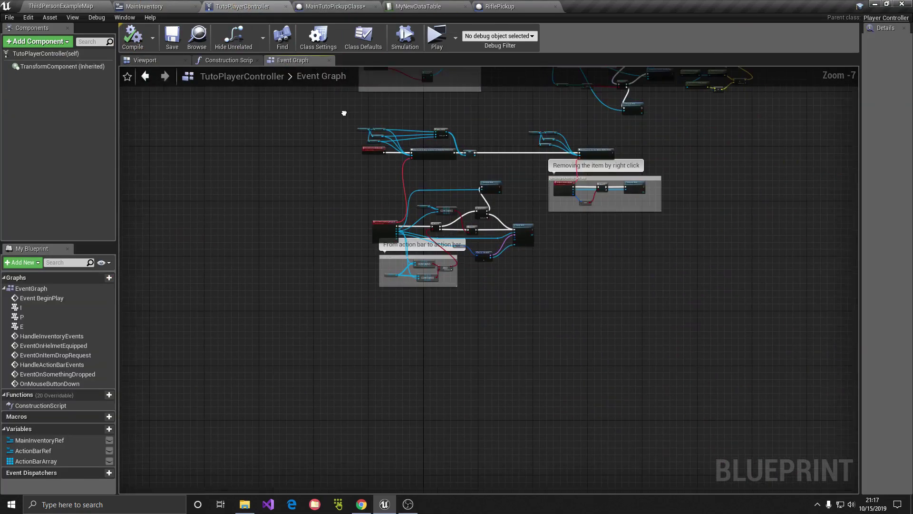
right_drag(566, 306, 672, 221)
scroll(431, 252, up, 3)
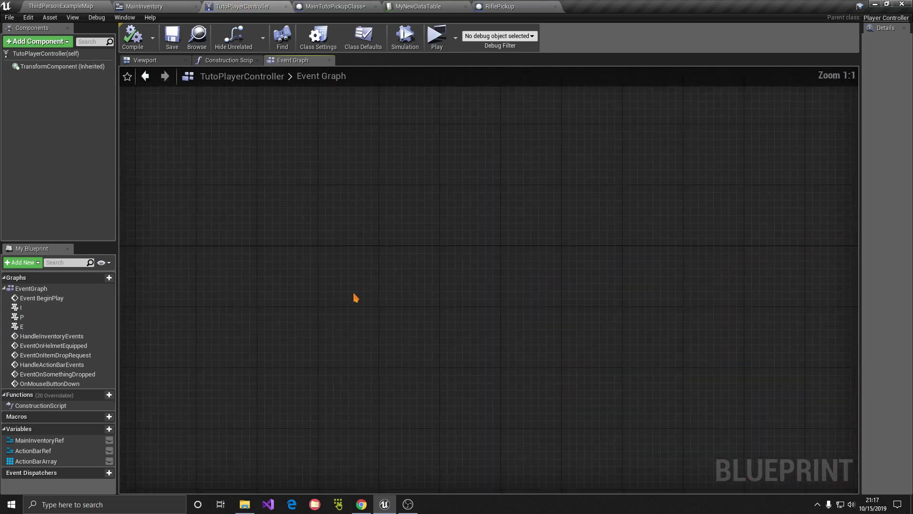
right_click(355, 298)
text(custom eve)
key(Return)
text(RequestAddPickup)
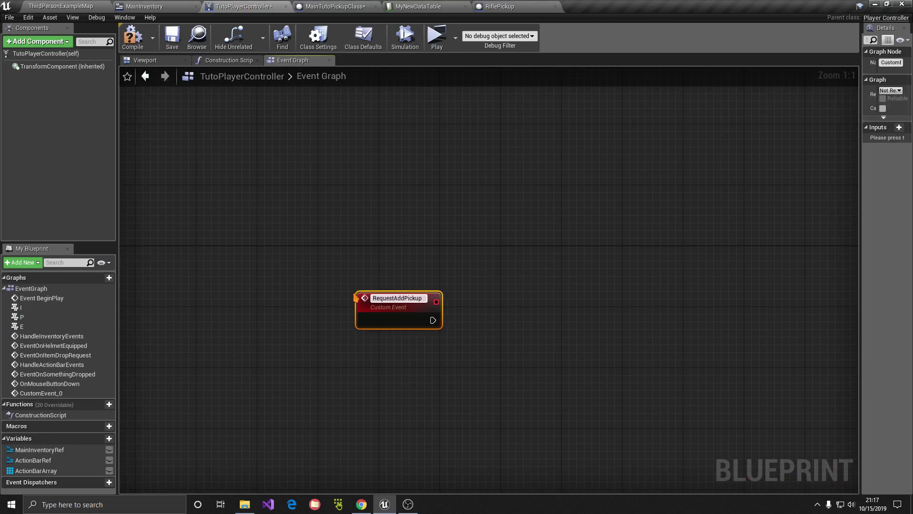
key(Return)
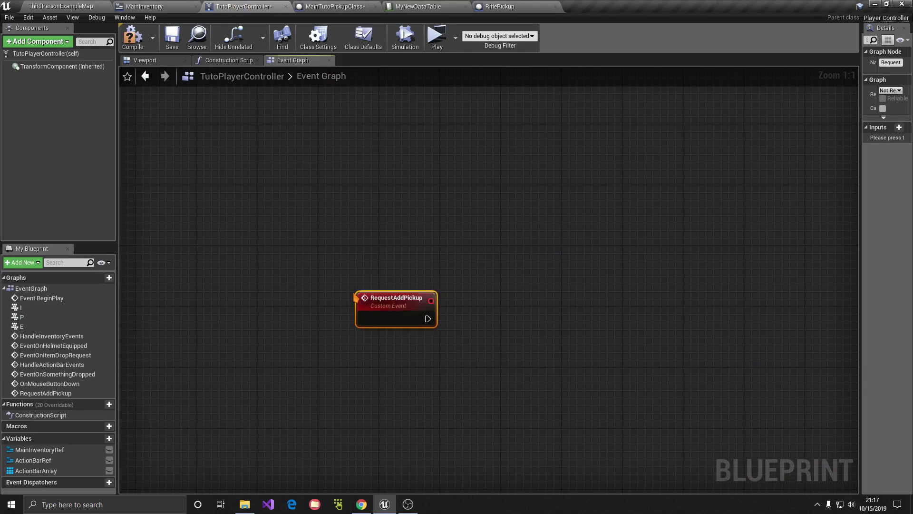
right_drag(353, 301, 276, 241)
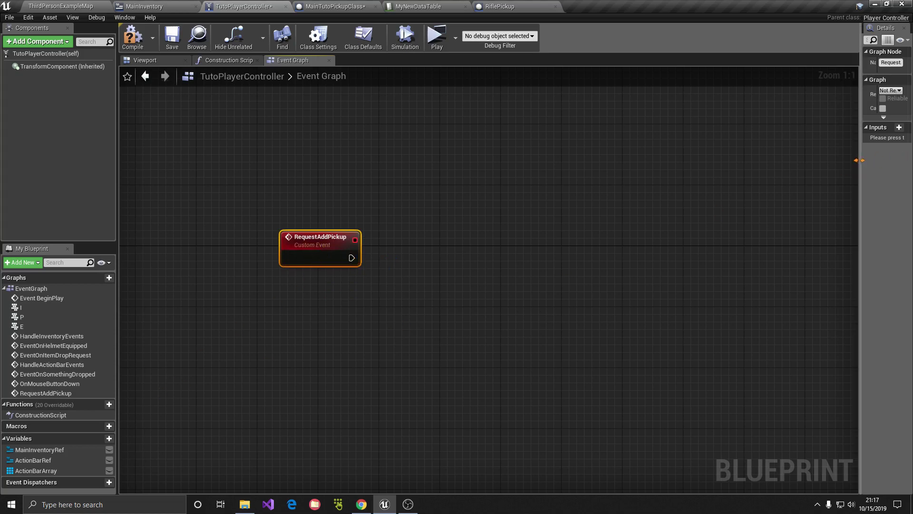
drag(861, 157, 618, 157)
- Add an input parameter to the event typed as a Main Tuto Pickup Class reference
click(899, 127)
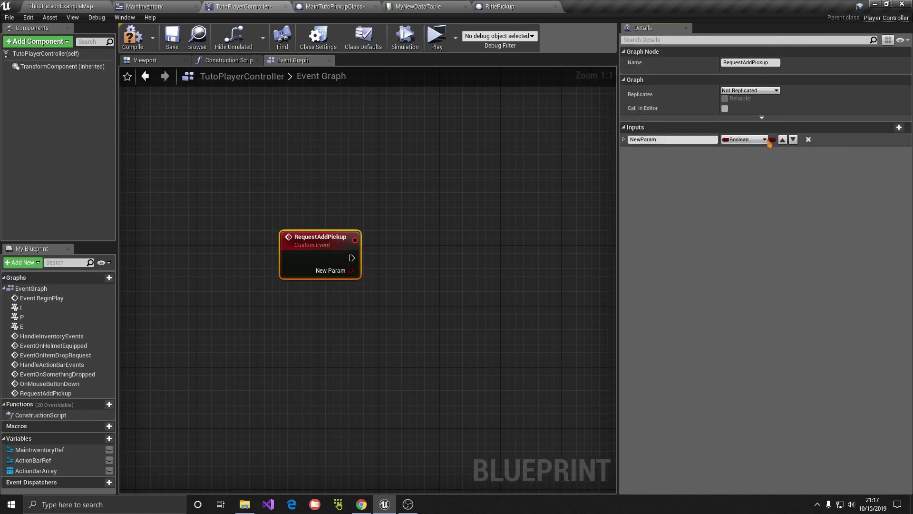
click(749, 139)
text(main)
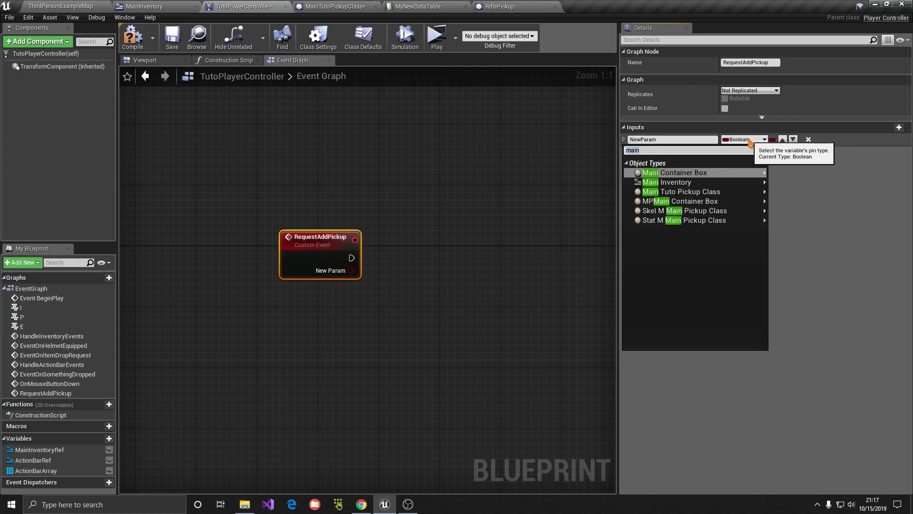
click(694, 193)
text(PickupRef)
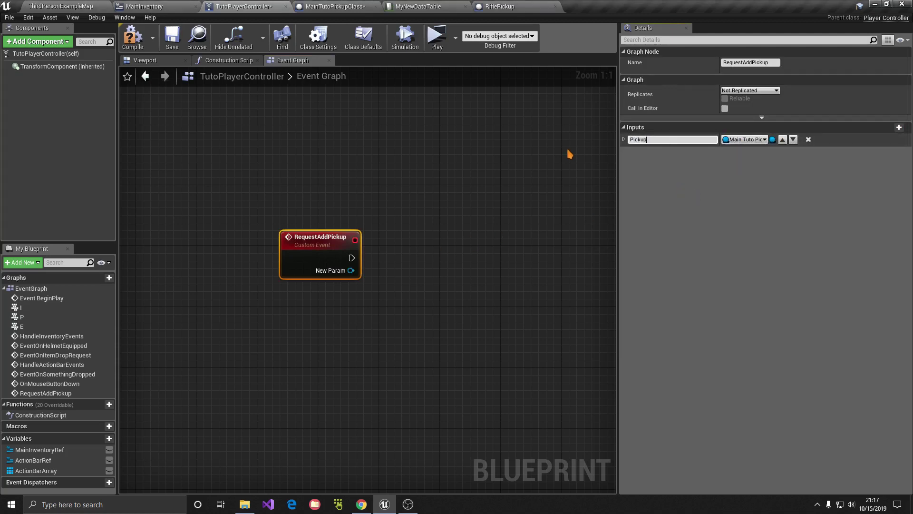
- Change the PickupRef input to an Actor object reference and compile TutoPlayerController
click(731, 140)
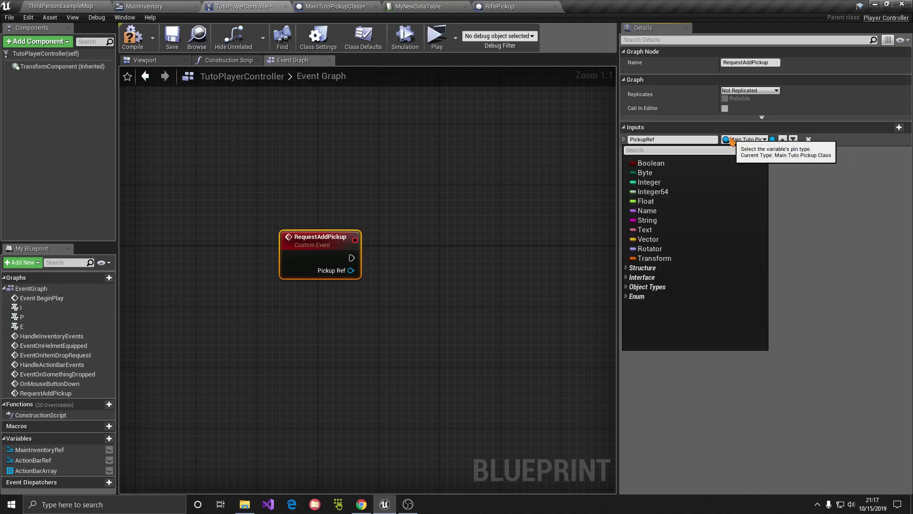
click(732, 141)
click(732, 140)
text(actor)
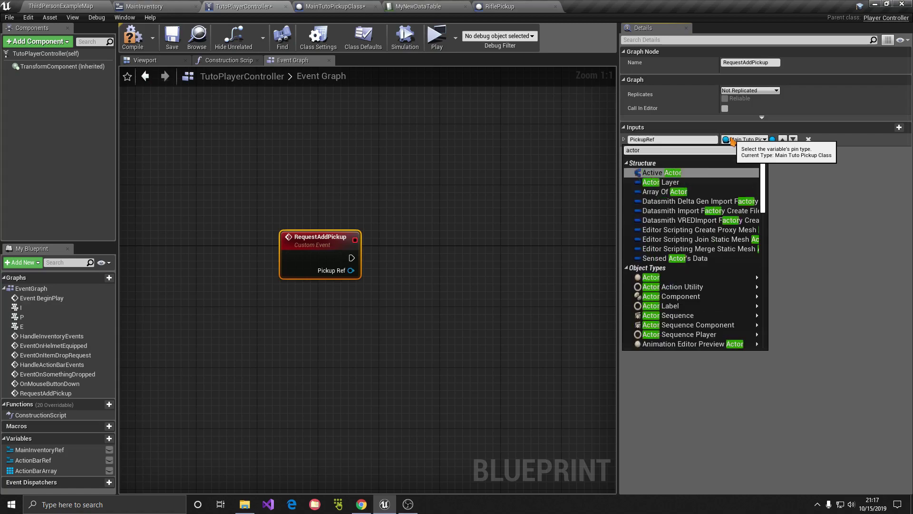
mouse_move(689, 277)
click(789, 294)
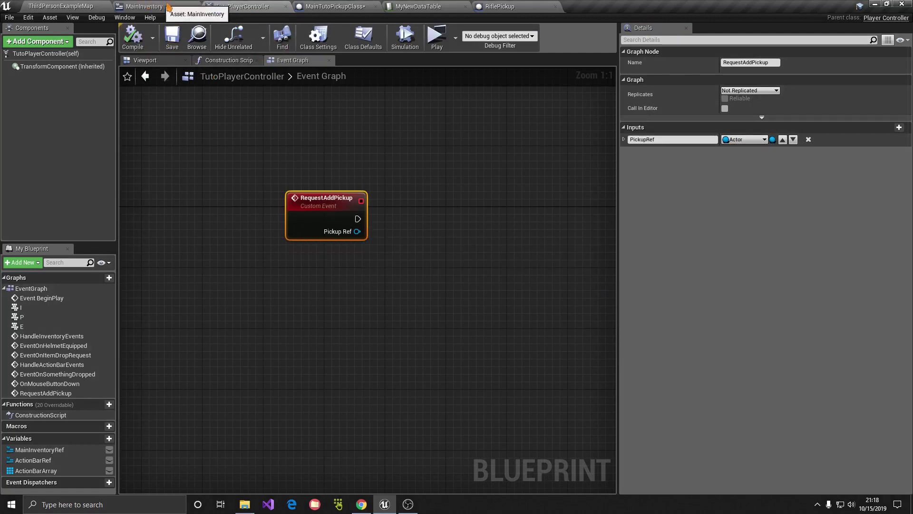
click(9, 17)
click(9, 17)
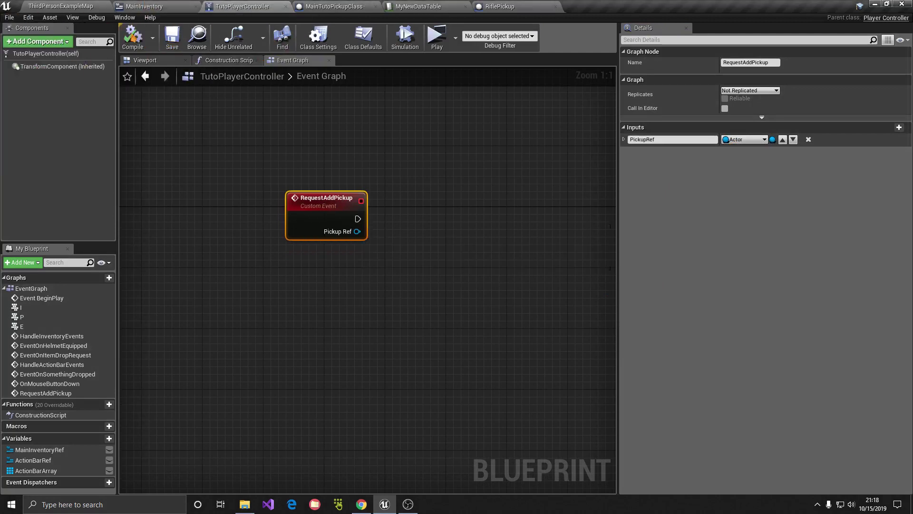
- In MainTutoPickupClass, add an OnComponentBeginOverlap event for the Box component
click(343, 7)
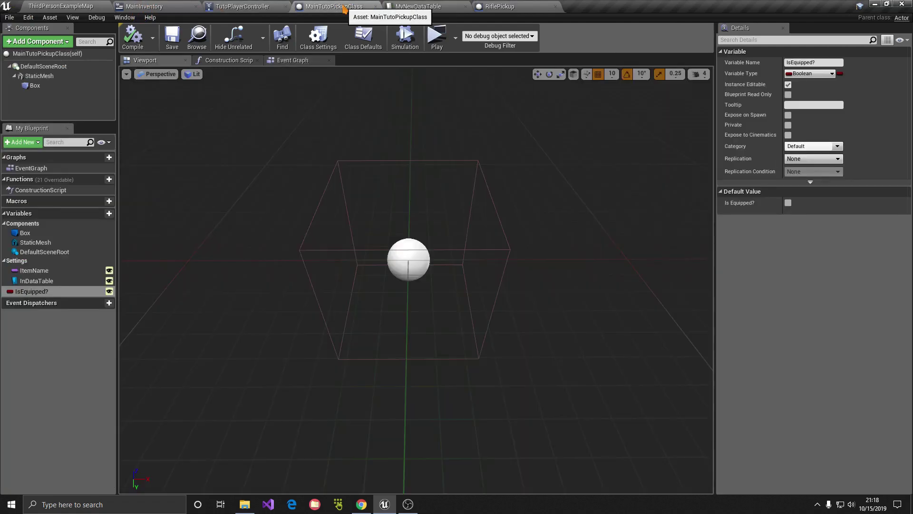
right_click(30, 86)
mouse_move(95, 100)
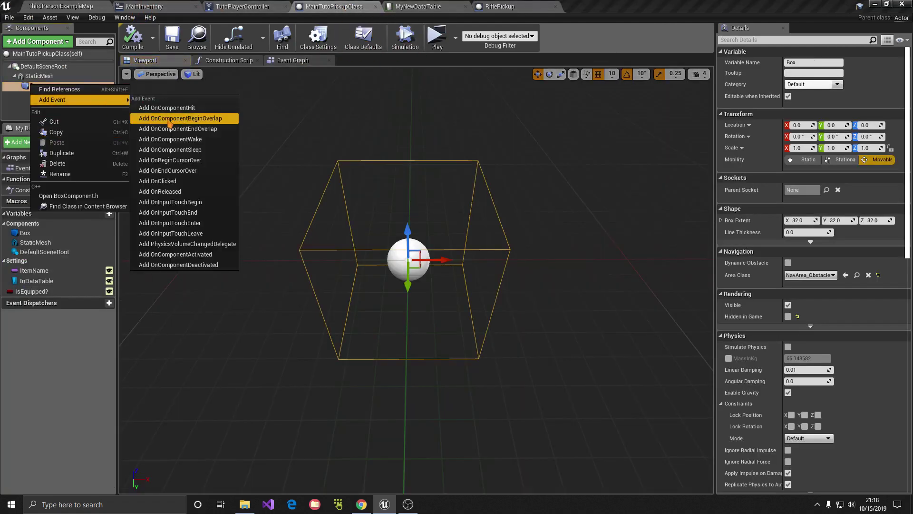
click(194, 123)
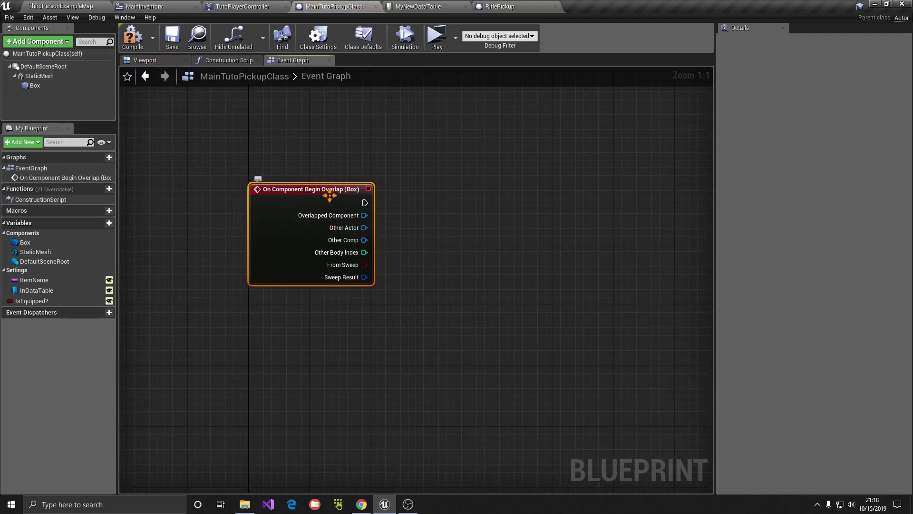
drag(304, 188, 281, 188)
click(380, 214)
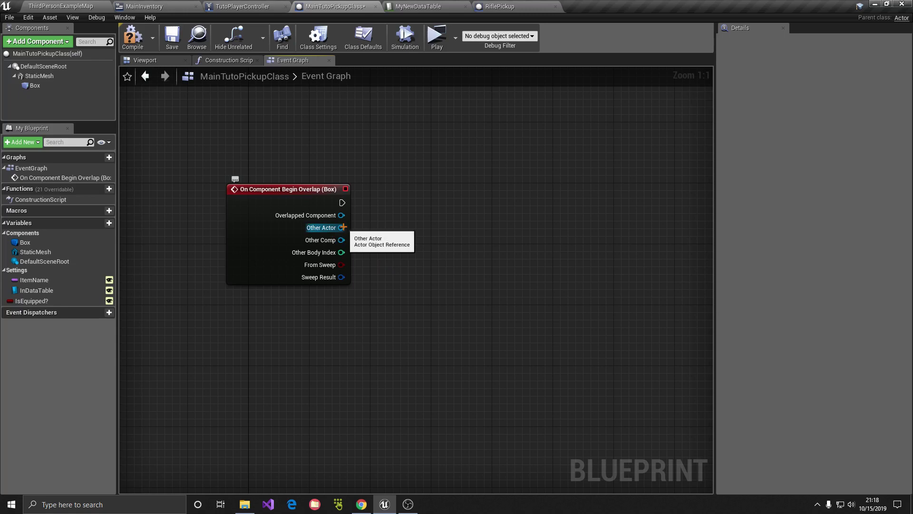
- Cast the overlap's Other Actor to ThirdPersonCharacter with a connected Cast node
drag(340, 228, 392, 231)
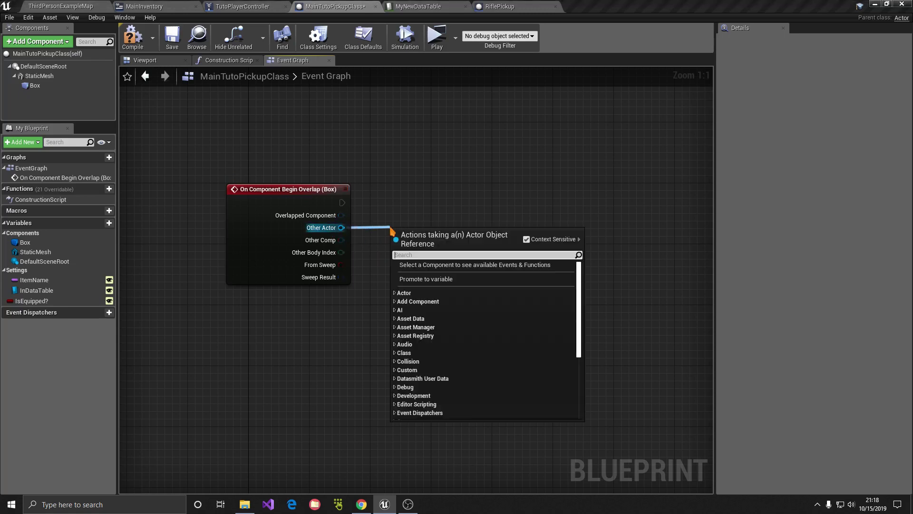
text(get aicontroller)
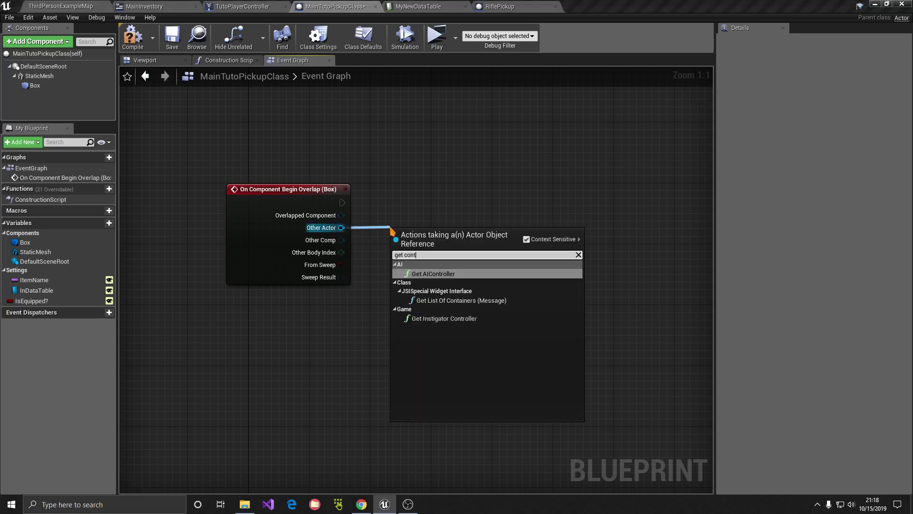
key(Return)
key(ctrl+z)
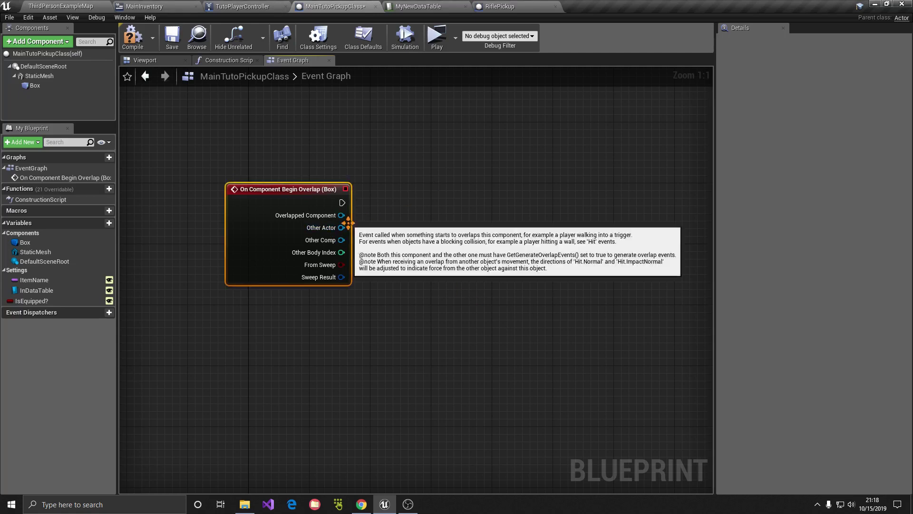
drag(341, 227, 433, 230)
text(get contro)
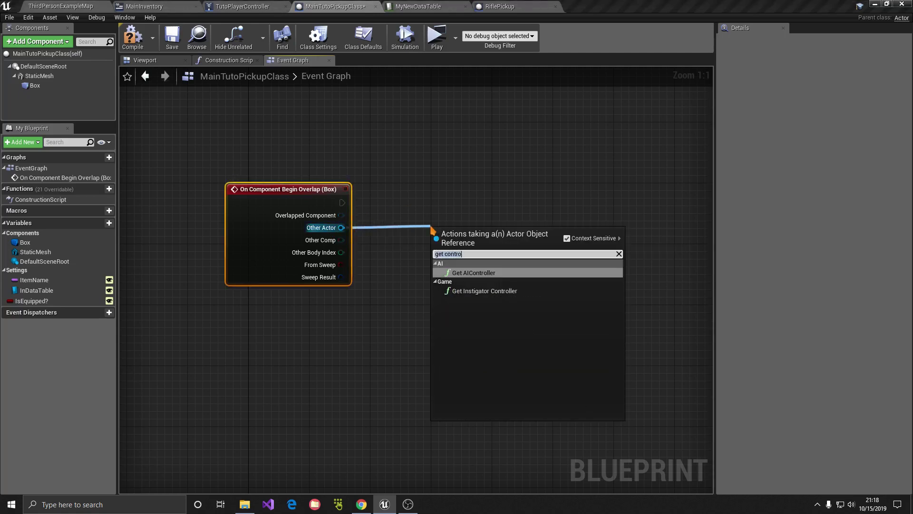
key(ctrl+a)
text(cast to)
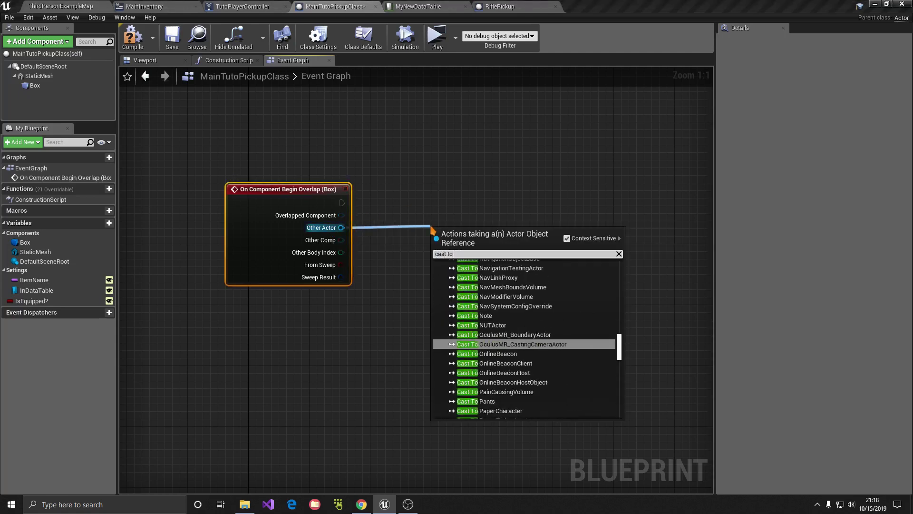
text( thi)
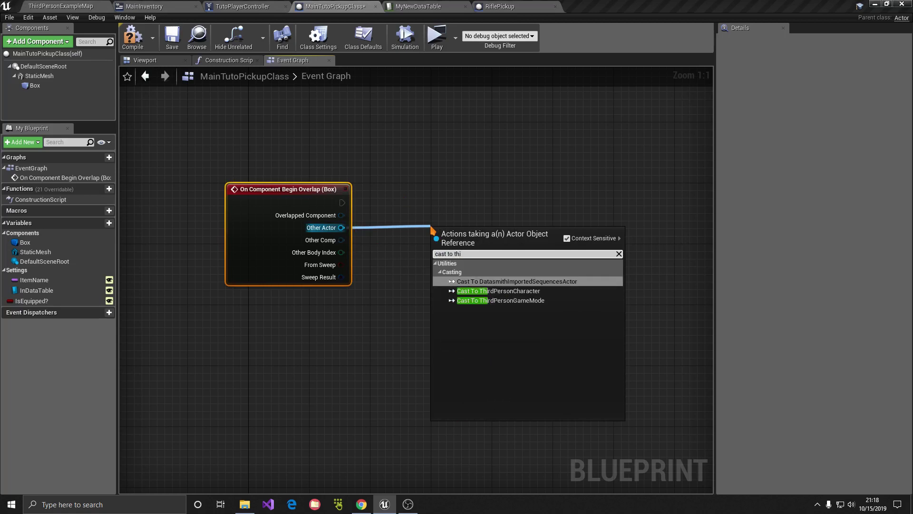
key(Down)
key(Return)
drag(432, 230, 374, 183)
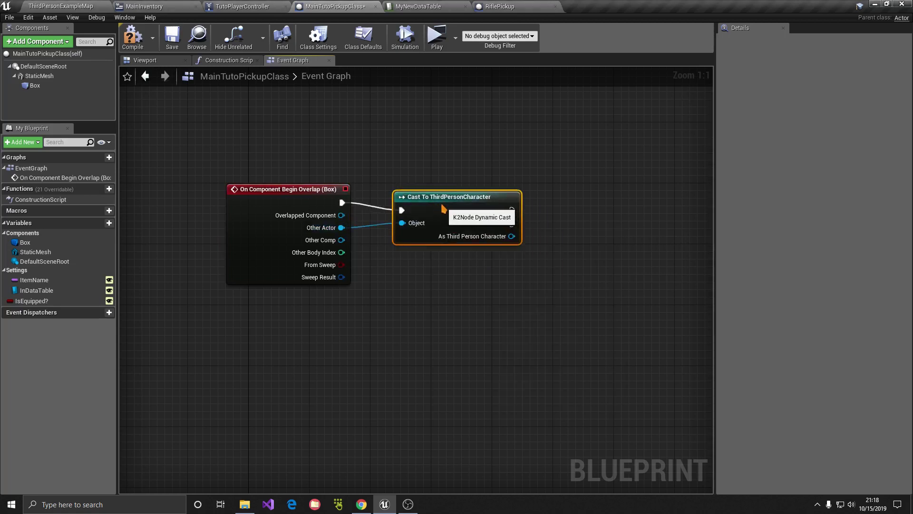
right_drag(544, 223, 499, 222)
- After the cast, add a Print String printing YES and compile the pickup blueprint
right_click(527, 208)
text(print)
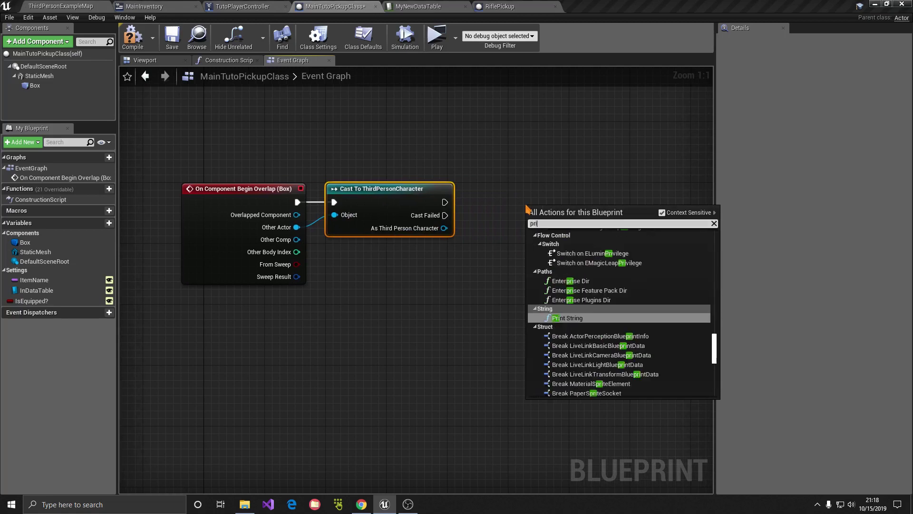
key(Return)
mouse_move(445, 202)
mouse_down()
mouse_move(532, 225)
mouse_move(542, 211)
mouse_up()
click(547, 215)
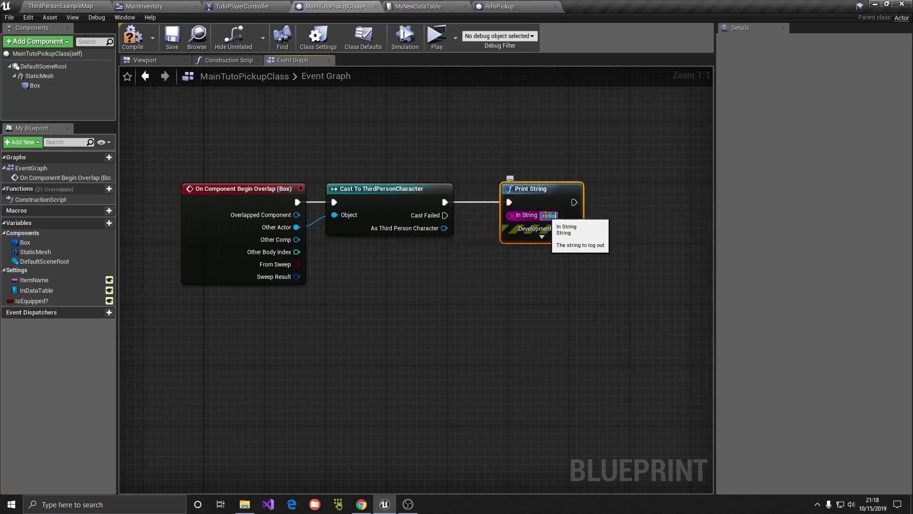
text(YES)
key(Return)
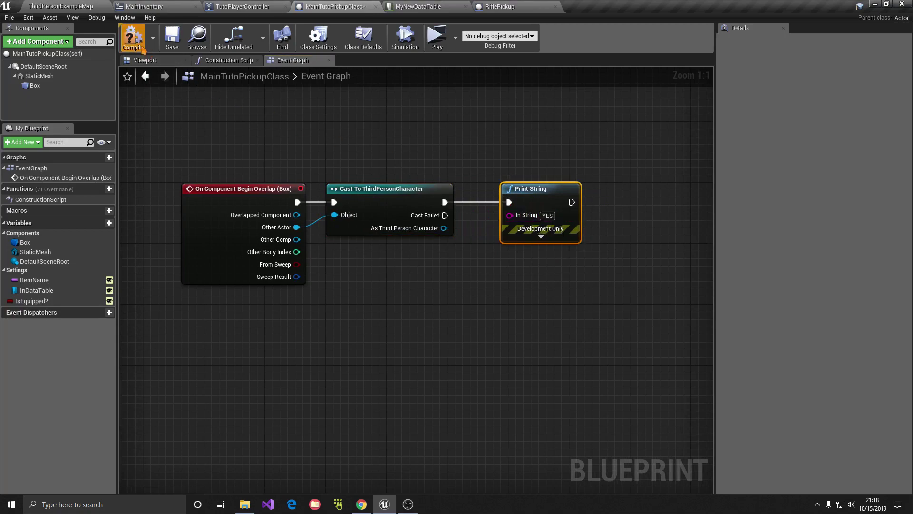
click(436, 37)
key(Escape)
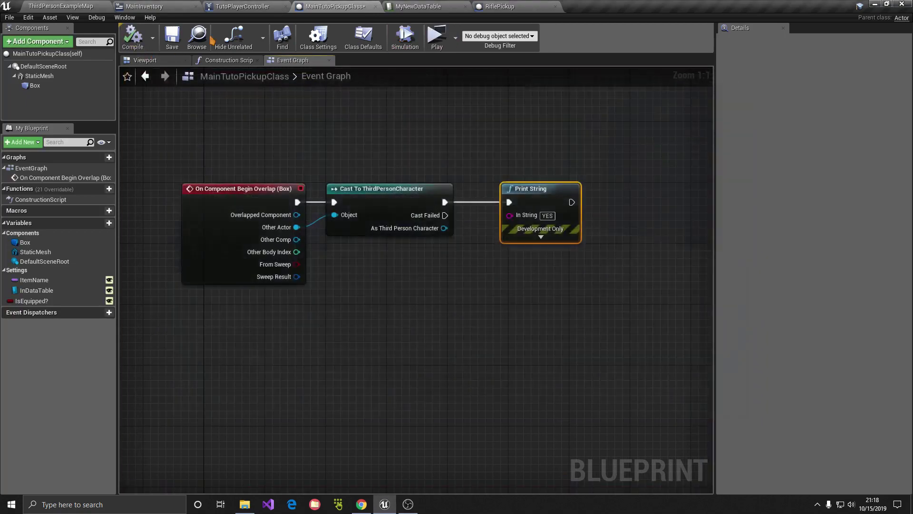
- Place two RiflePickups on the floor near the character, each rotated at an angle
drag(666, 86, 135, 274)
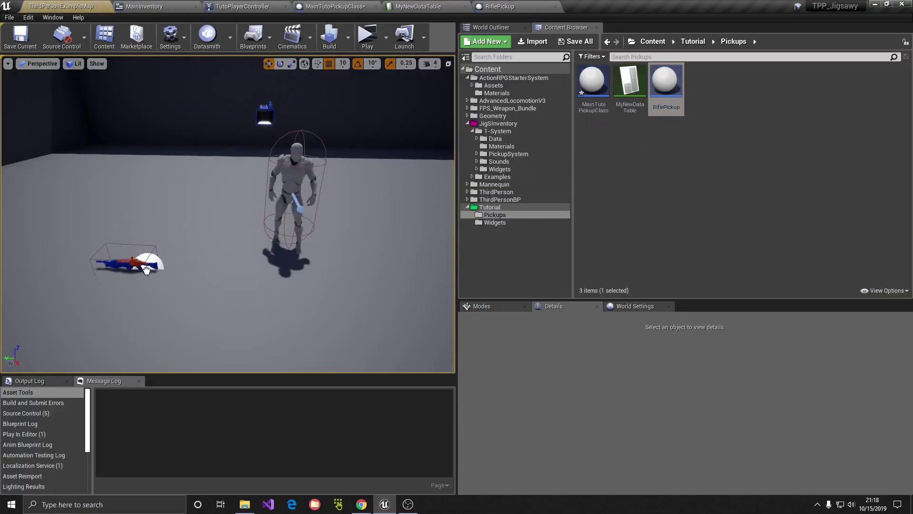
click(134, 256)
key(e)
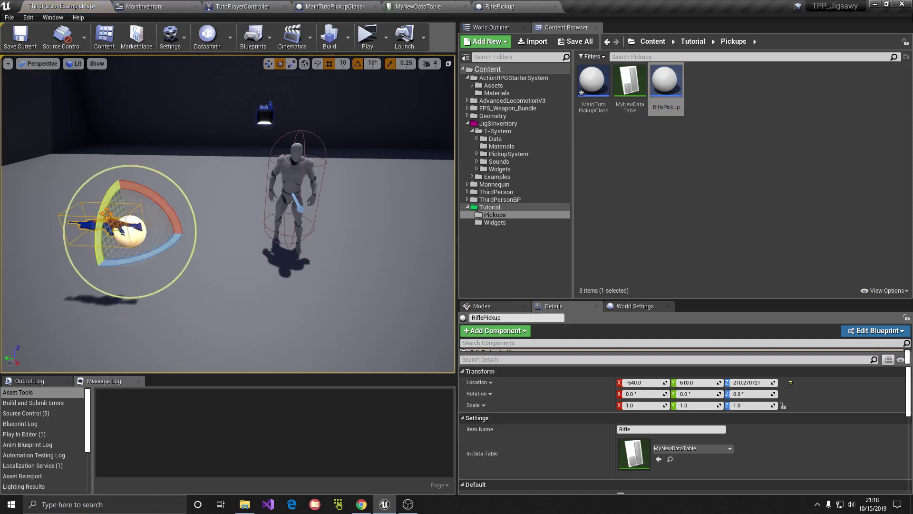
drag(97, 274, 110, 223)
key(f)
scroll(229, 214, down, 5)
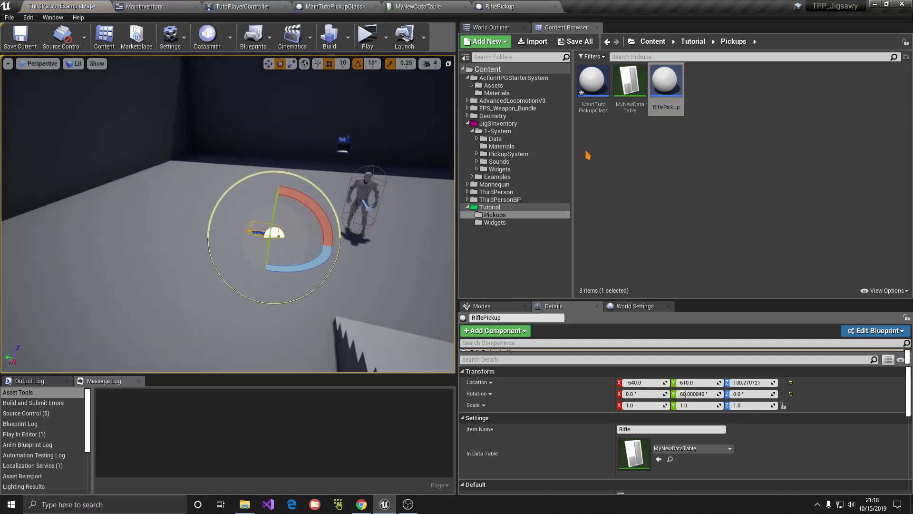
mouse_move(666, 86)
mouse_down()
mouse_move(107, 280)
mouse_move(97, 219)
mouse_up()
key(w)
key(e)
drag(102, 267, 153, 231)
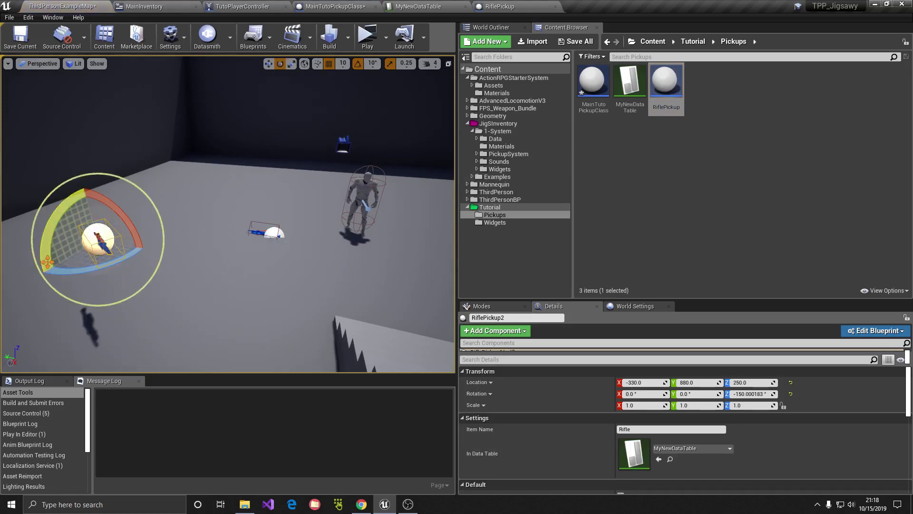
drag(97, 238, 109, 223)
key(End)
- Play-test the level full-screen to check that touching a pickup prints YES
click(379, 40)
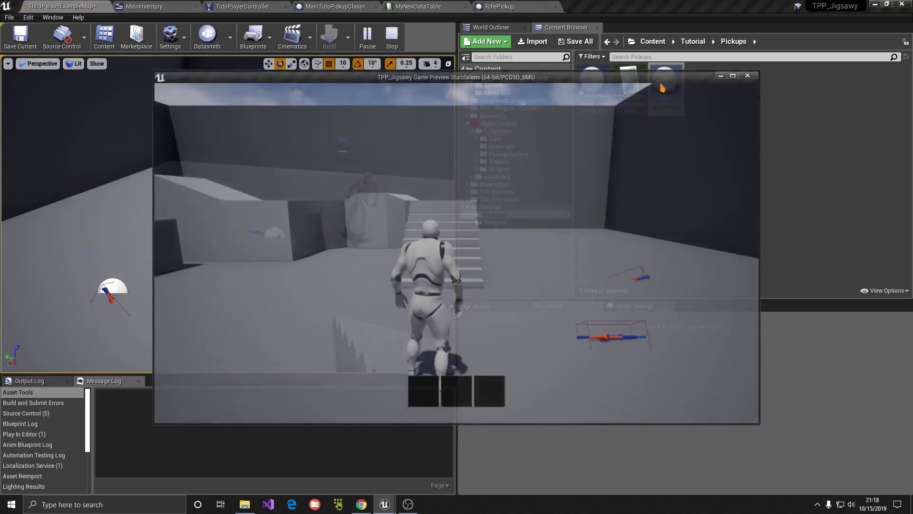
key(w)
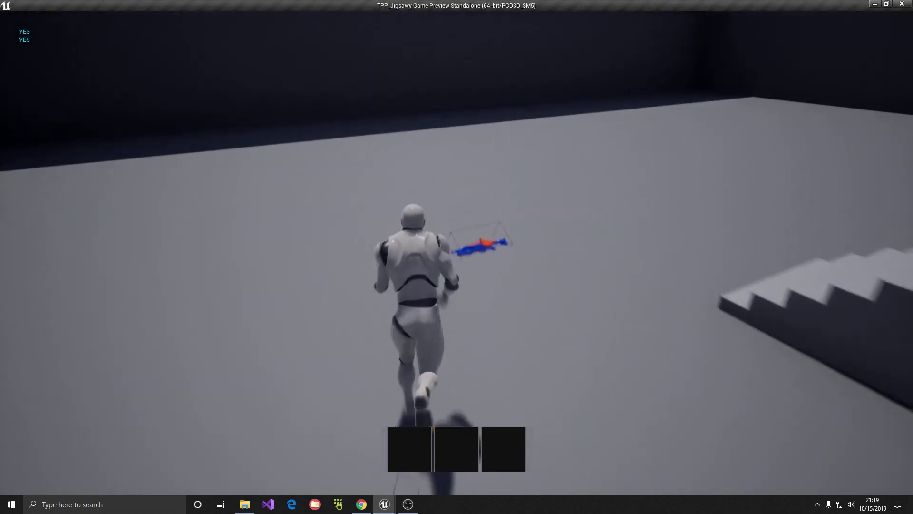
key(Escape)
- Set the MainTutoPickupClass StaticMesh collision preset to Custom with Pawn ignored
click(502, 7)
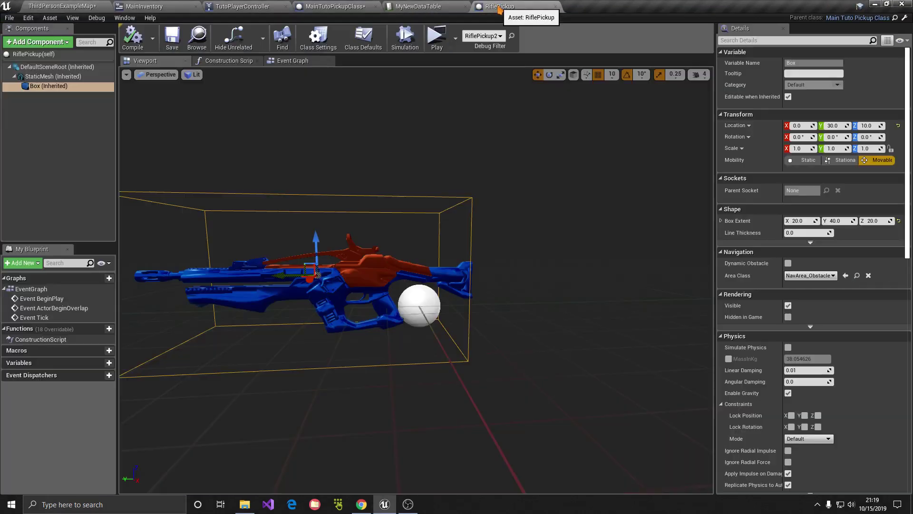
click(333, 6)
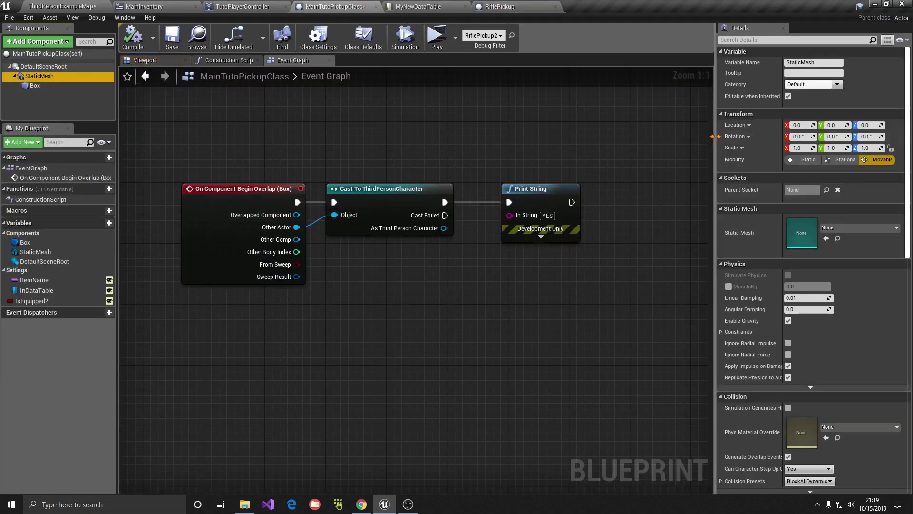
drag(714, 141, 502, 142)
scroll(634, 266, down, 10)
scroll(633, 262, up, 5)
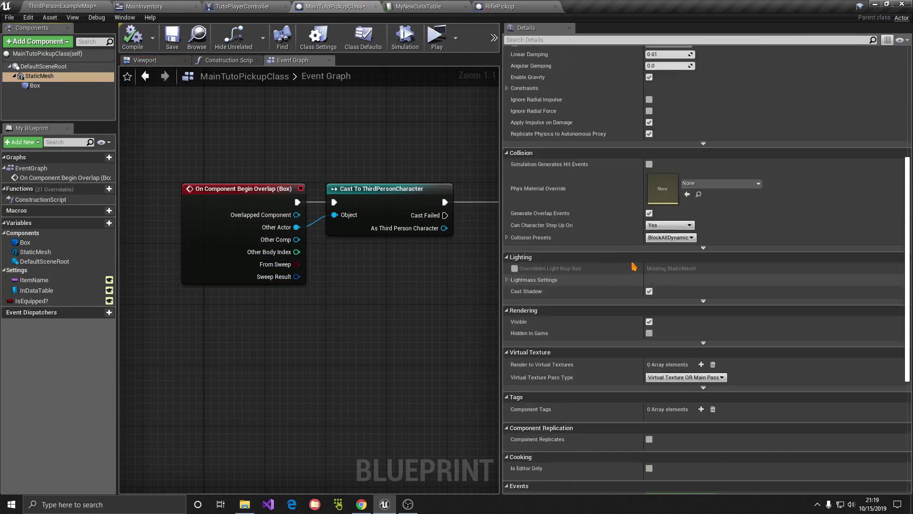
scroll(625, 254, up, 5)
scroll(519, 214, down, 3)
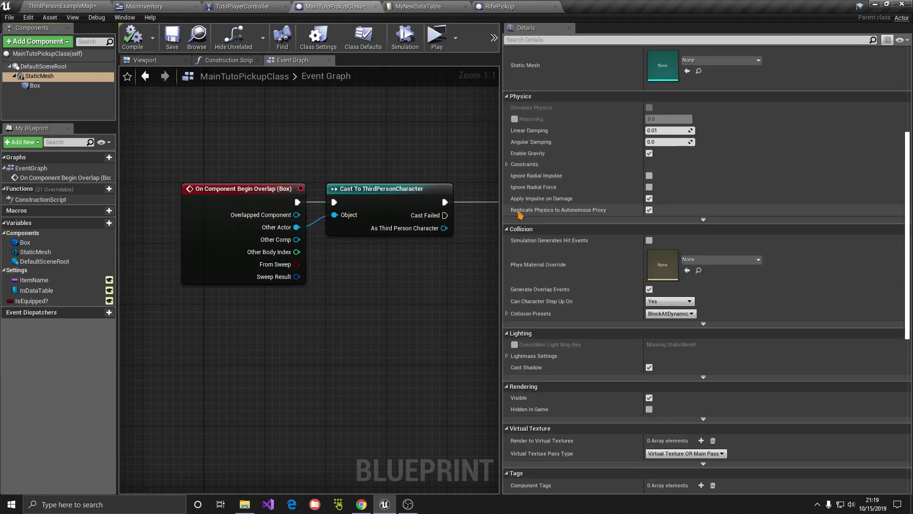
scroll(519, 214, down, 1)
scroll(522, 243, down, 2)
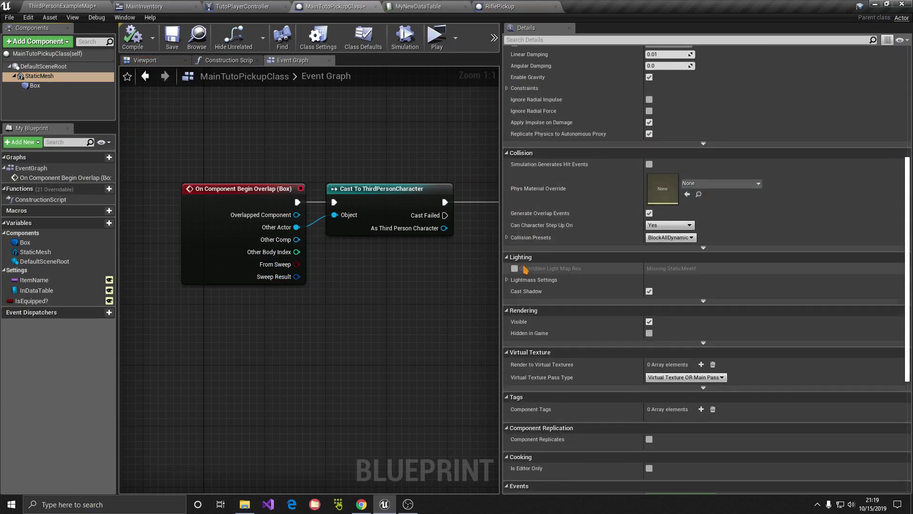
scroll(525, 269, down, 2)
scroll(525, 274, down, 1)
scroll(526, 281, down, 2)
scroll(526, 287, down, 1)
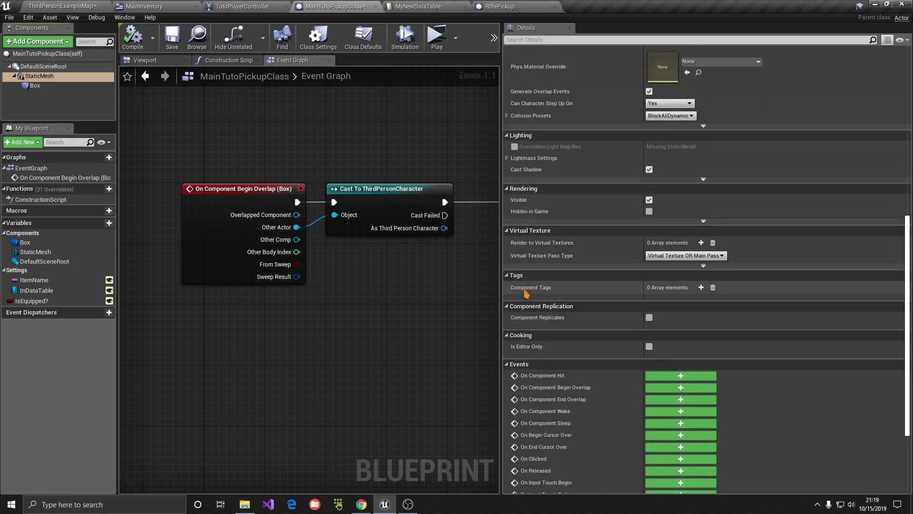
scroll(528, 294, up, 8)
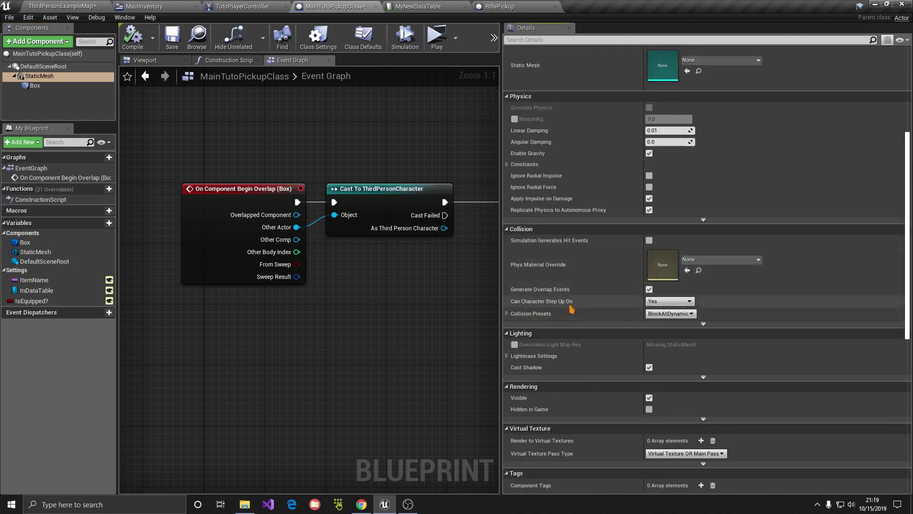
click(512, 315)
scroll(571, 309, down, 3)
click(669, 237)
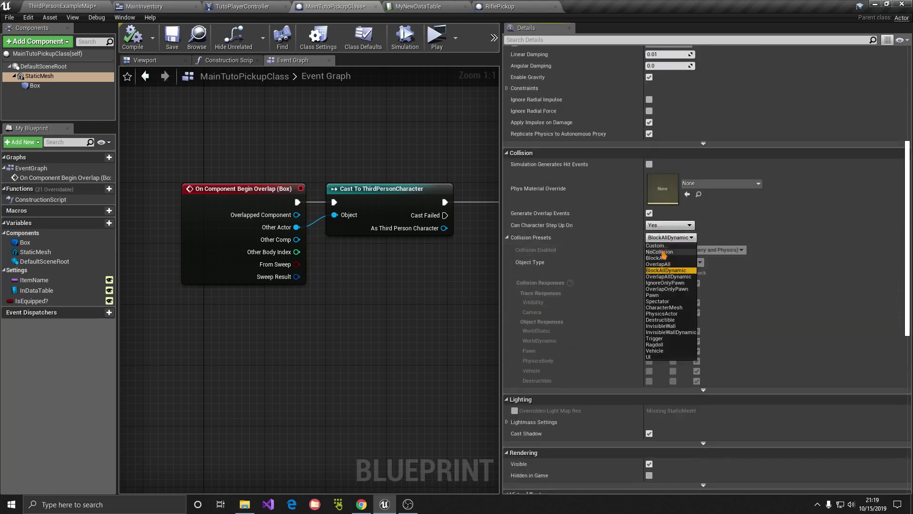
click(656, 246)
scroll(666, 294, down, 2)
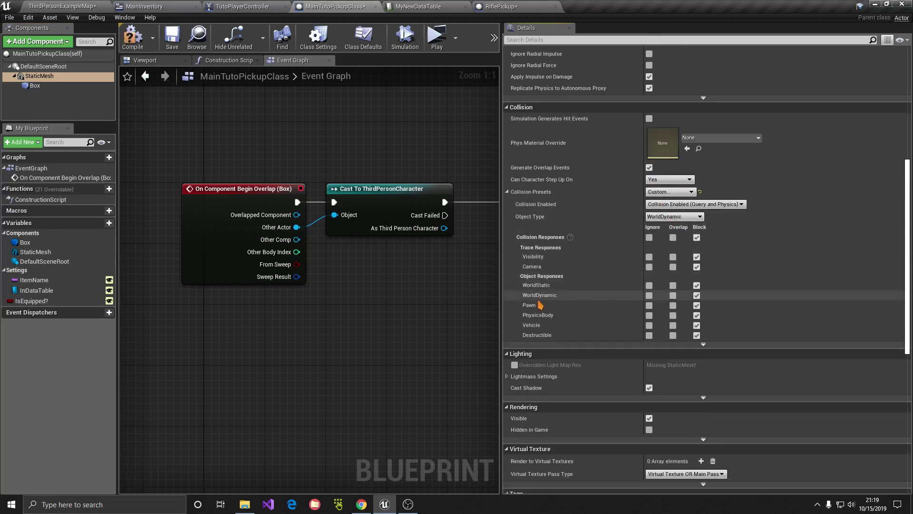
click(650, 306)
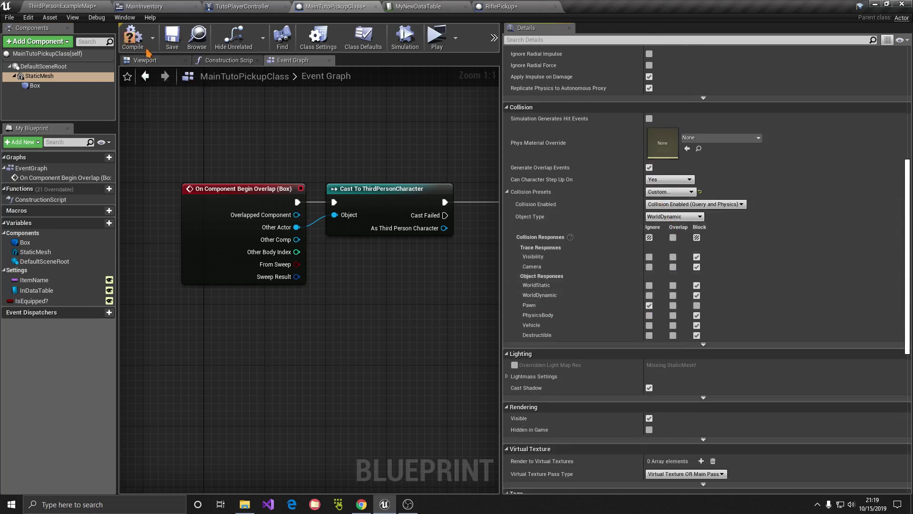
- Compile the pickup class and return to its event graph with a wider graph area
click(172, 43)
click(501, 6)
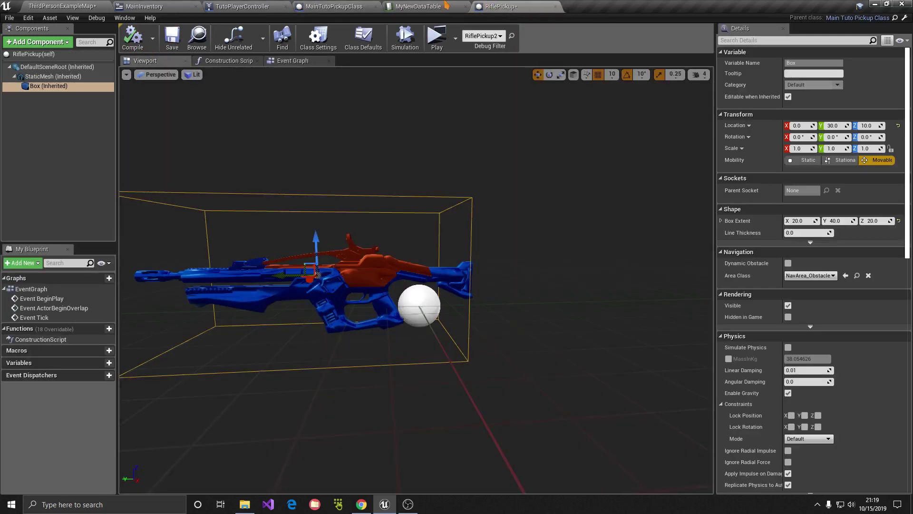
click(82, 6)
click(530, 7)
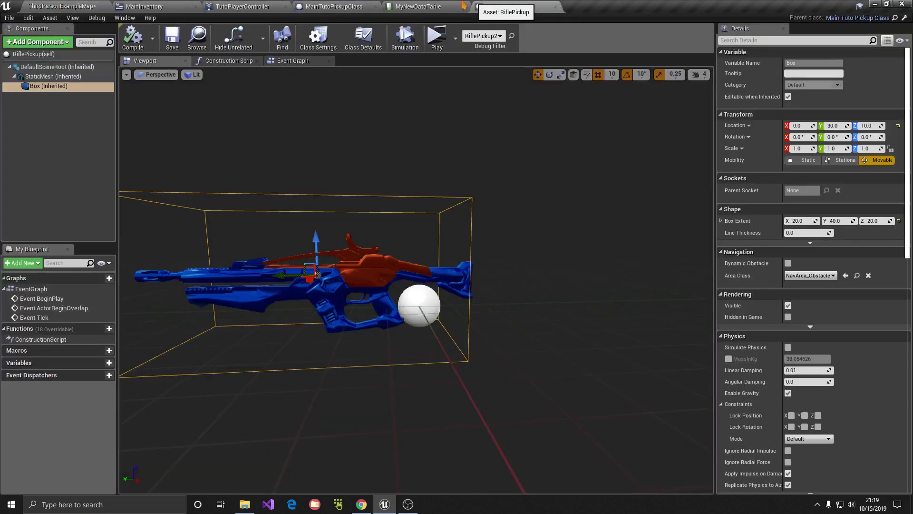
click(179, 6)
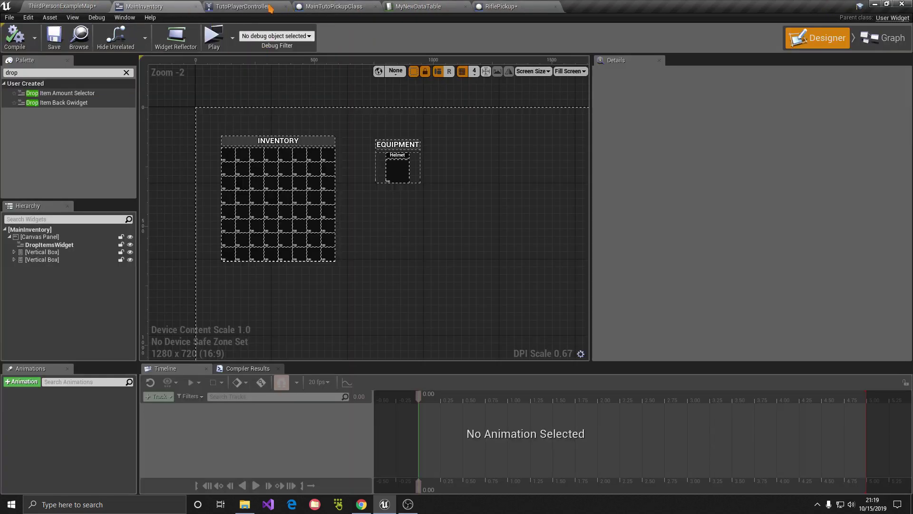
click(333, 6)
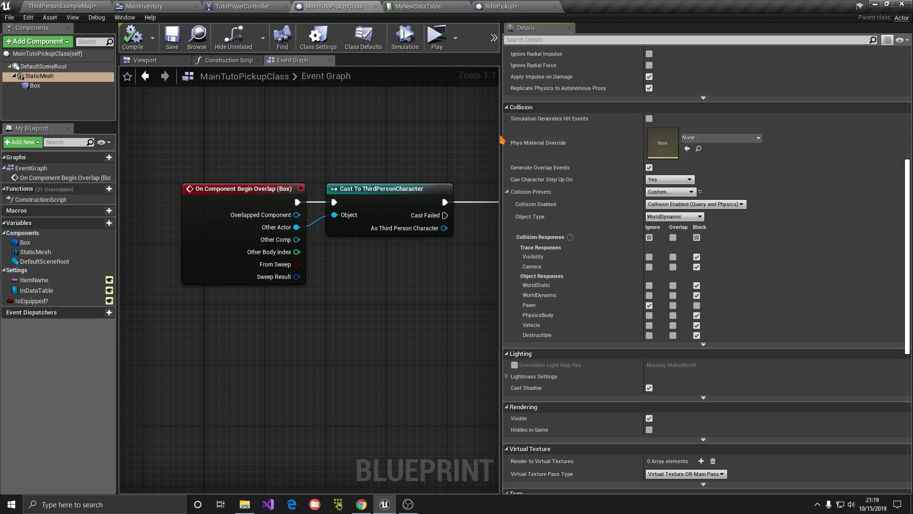
drag(502, 141, 775, 147)
- Delete the Print String node and add Get Controller from As Third Person Character
click(504, 208)
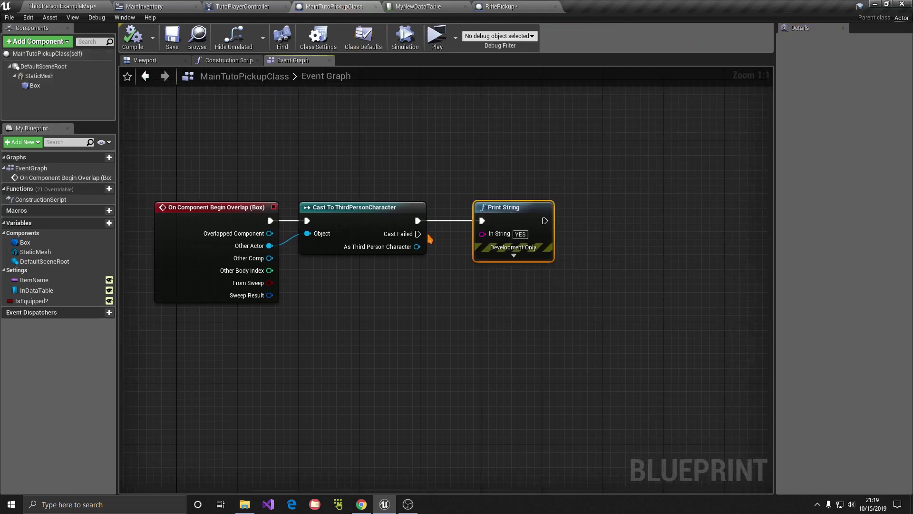
key(Delete)
drag(417, 246, 474, 285)
text(get controlle)
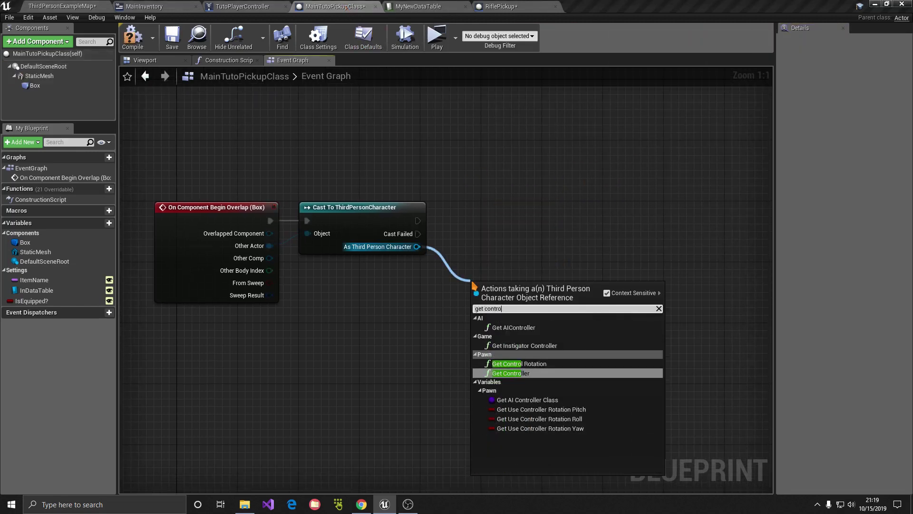
key(Return)
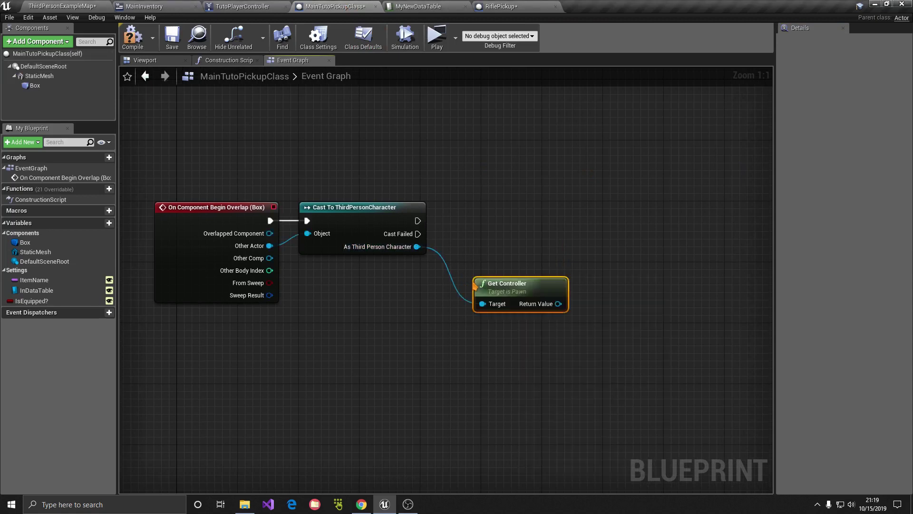
- Cast Get Controller's Return Value to TutoPlayerController, executing after the character cast
drag(505, 311, 554, 296)
text(cast t)
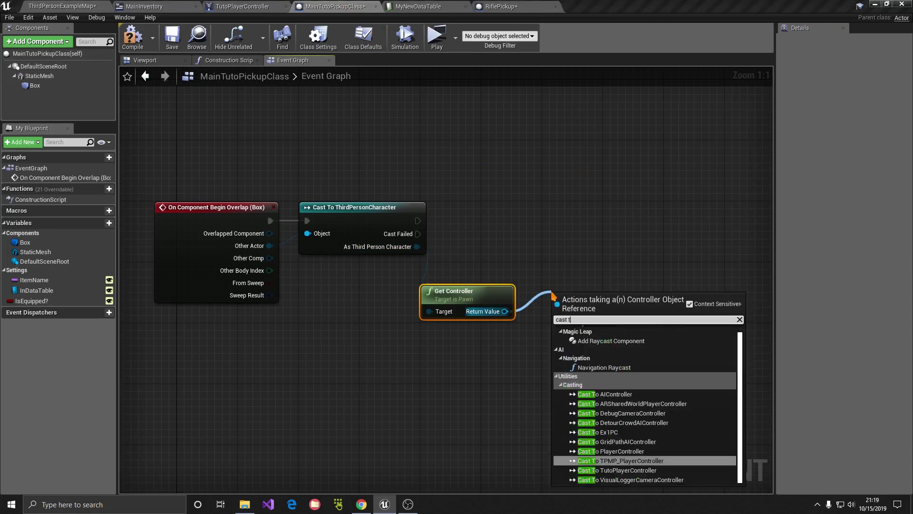
text(o tuto)
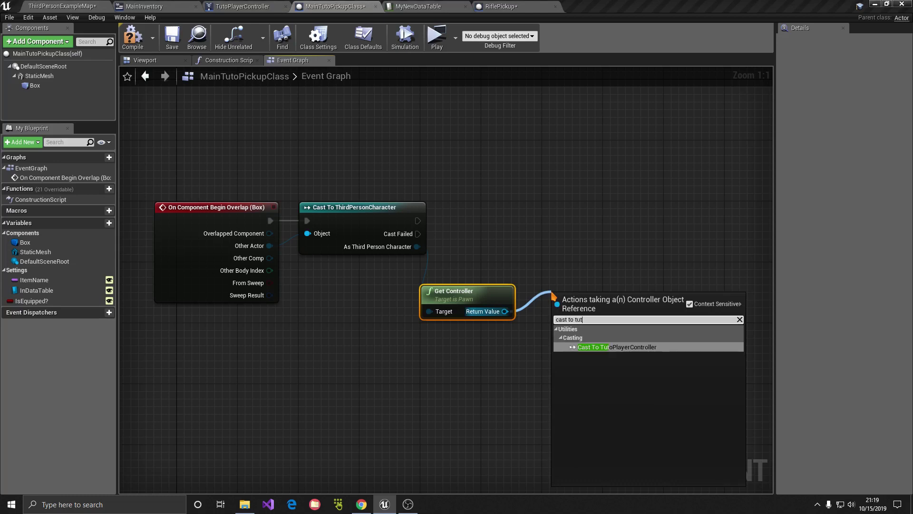
key(Return)
drag(576, 299, 553, 224)
drag(418, 221, 464, 229)
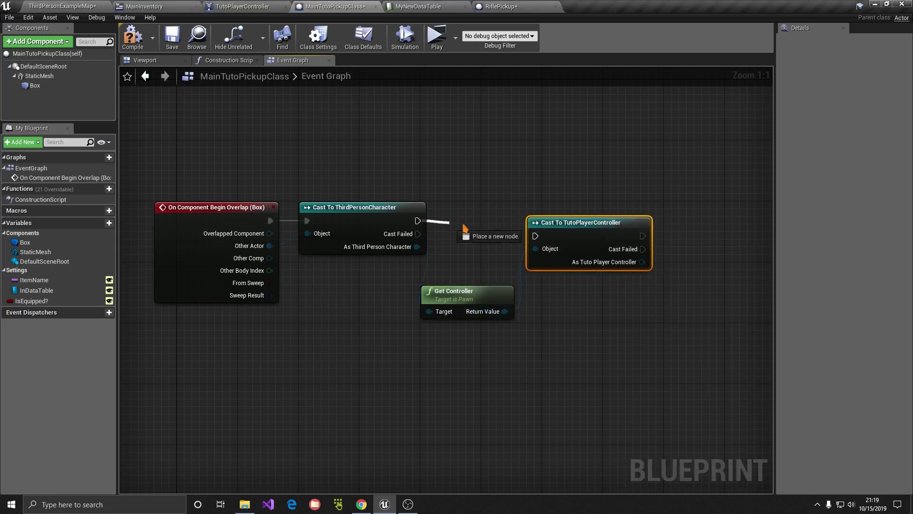
drag(546, 242, 551, 207)
drag(456, 291, 433, 284)
click(552, 275)
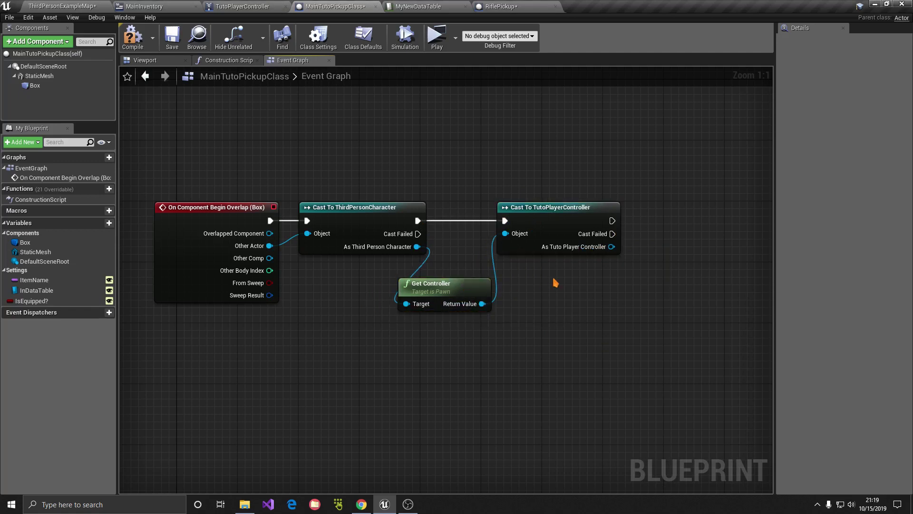
right_drag(344, 294, 344, 300)
- Insert a Branch between the overlap event and the character cast, routing True onward
right_click(549, 308)
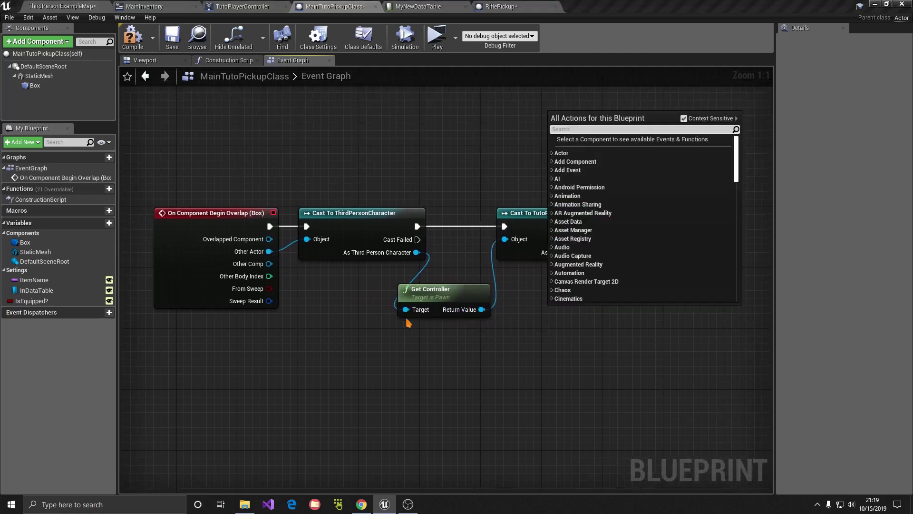
key(Escape)
drag(561, 369, 304, 210)
right_drag(216, 240, 401, 234)
drag(394, 207, 250, 207)
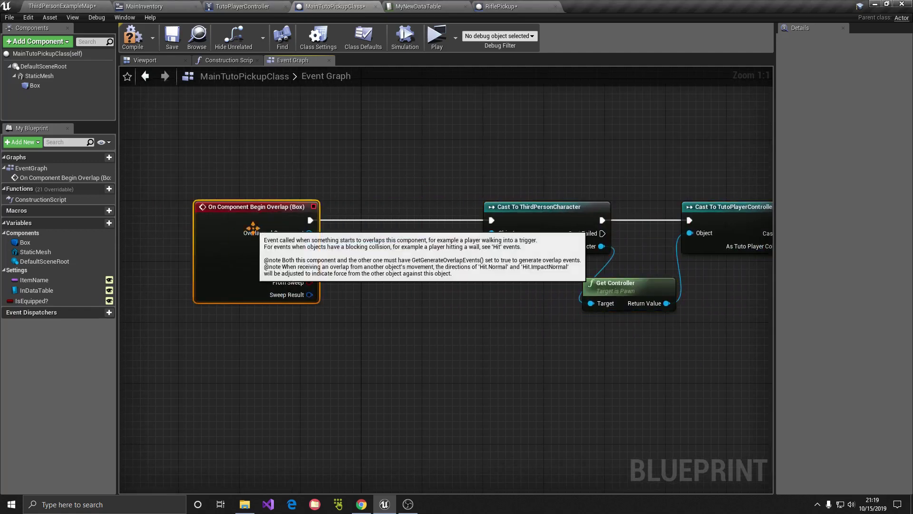
click(352, 220)
mouse_move(374, 229)
mouse_down()
mouse_move(354, 212)
mouse_move(339, 220)
mouse_up()
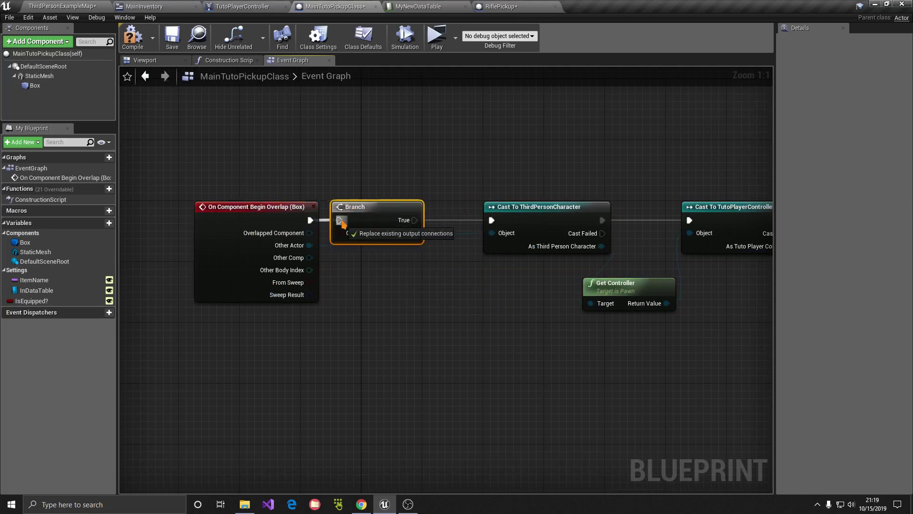
drag(414, 219, 492, 220)
drag(379, 218, 403, 217)
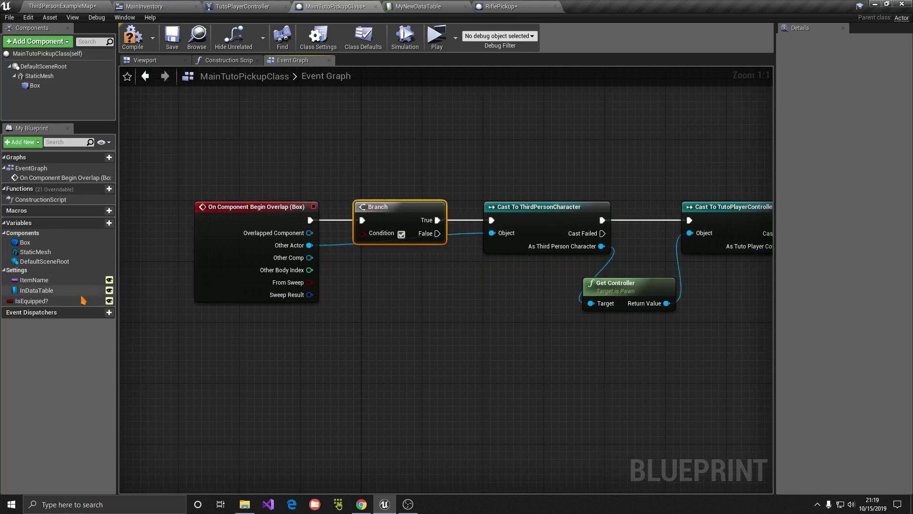
- Add the IsEquipped? variable followed by a NOT node for the Branch condition
mouse_move(32, 300)
mouse_down()
mouse_move(373, 316)
mouse_move(362, 232)
mouse_up()
text(not)
key(Return)
click(337, 323)
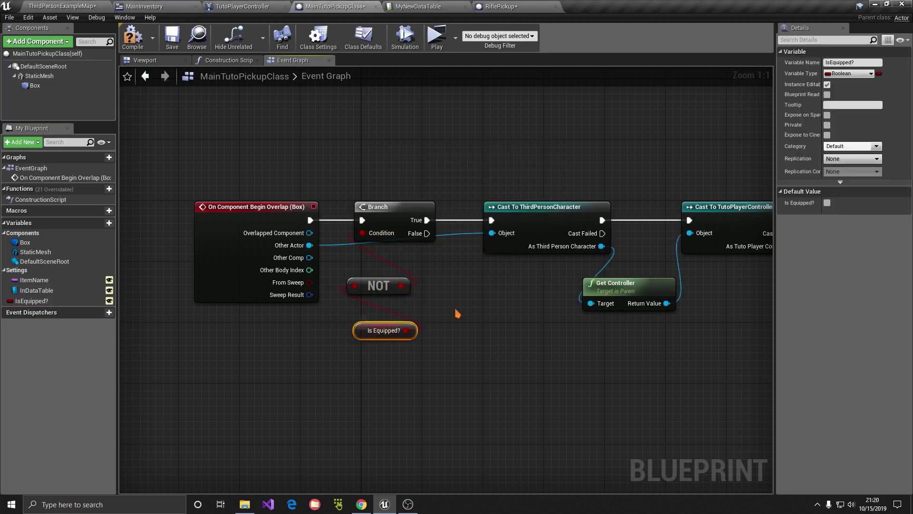
click(454, 312)
right_drag(473, 317, 184, 328)
- Call Request Add Pickup on the As Tuto Player Controller output
drag(506, 257, 563, 264)
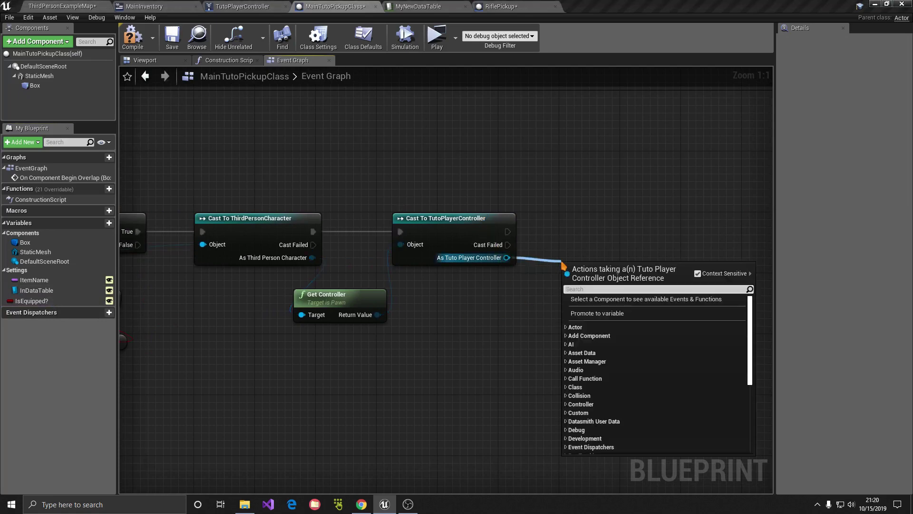
text(request)
key(Return)
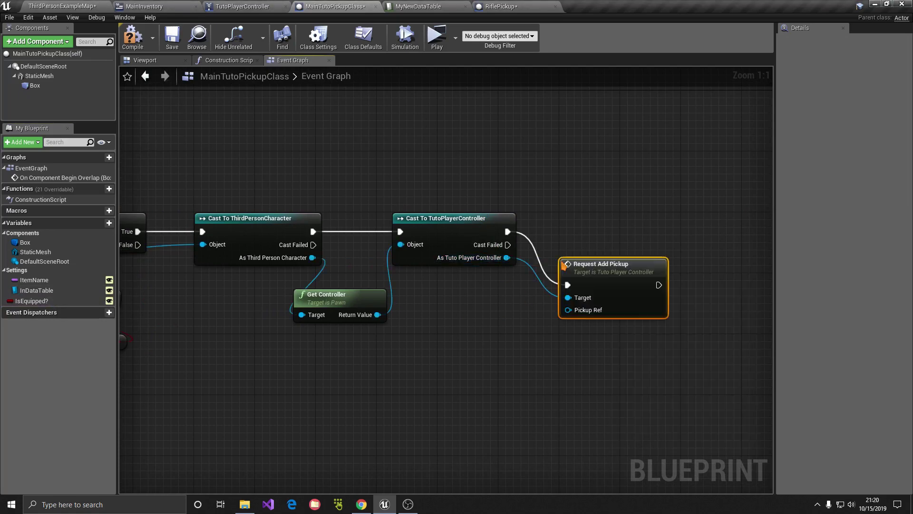
drag(564, 267, 571, 213)
- Plug a Self reference into Pickup Ref and open the controller's RequestAddPickup event
drag(575, 257, 552, 307)
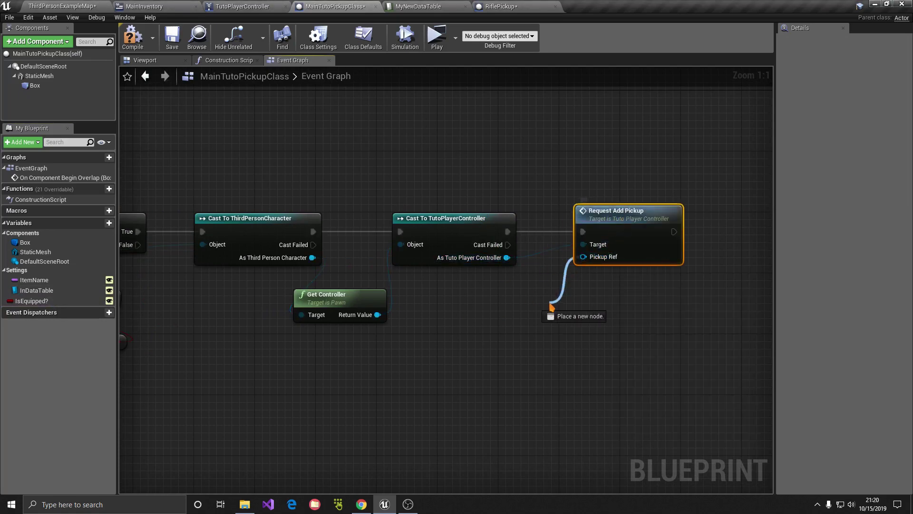
text(selkf)
key(BackSpace)
key(BackSpace)
text(f)
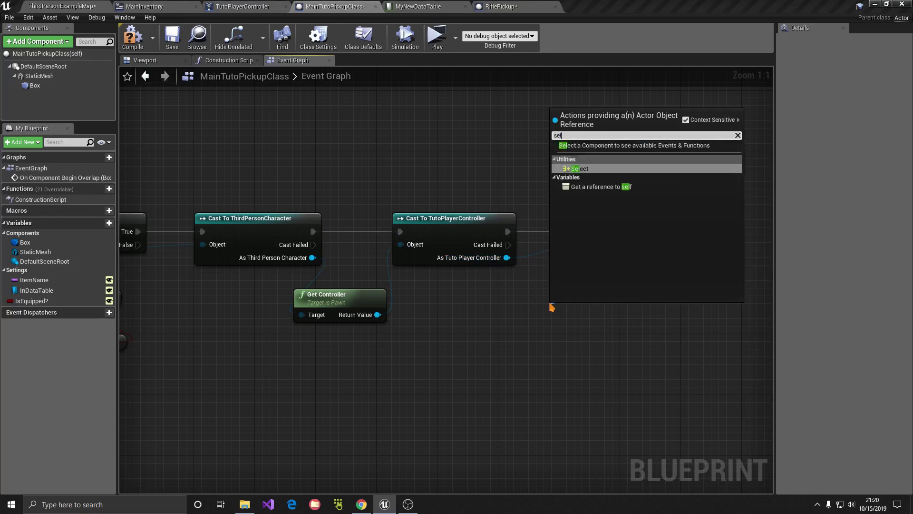
key(Return)
mouse_move(565, 308)
mouse_down()
mouse_move(502, 323)
mouse_move(517, 310)
mouse_up()
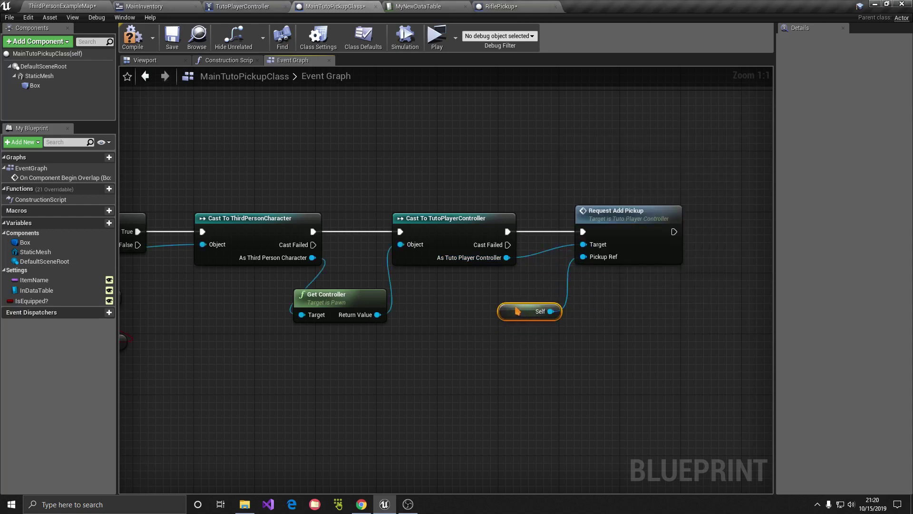
double_click(606, 216)
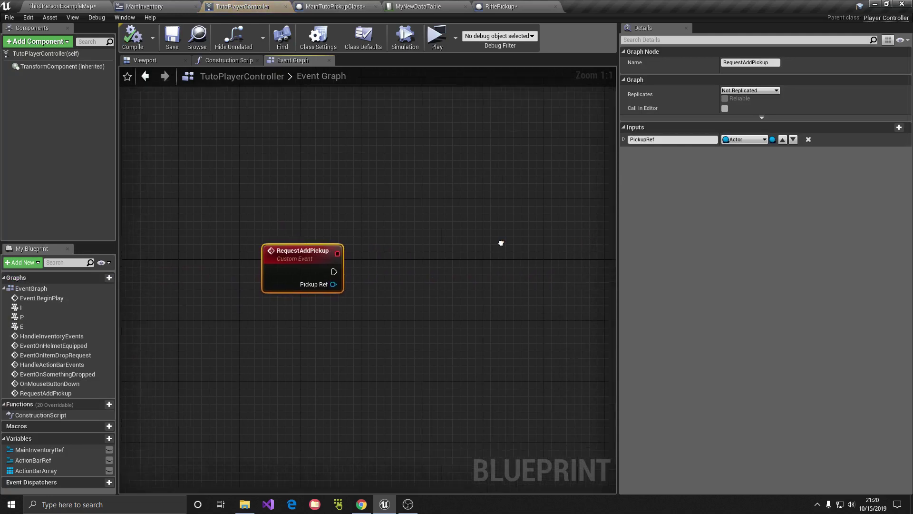
- Add an Is Valid check on Pickup Ref and arrange it beside RequestAddPickup
drag(621, 230, 851, 276)
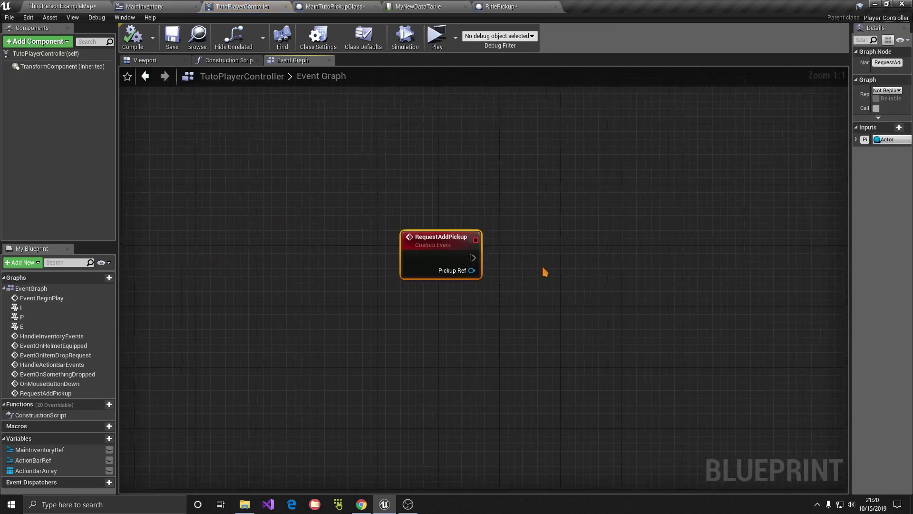
drag(476, 271, 526, 269)
text(i)
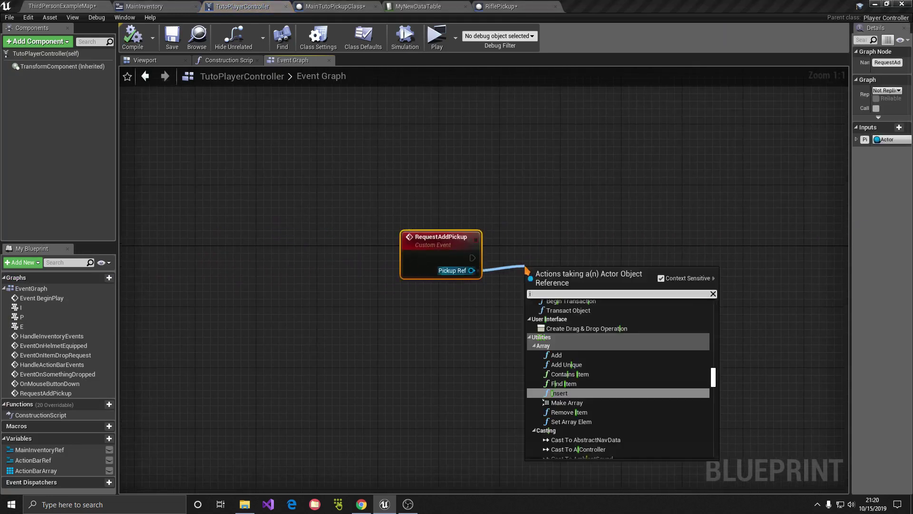
text(s valid)
key(Return)
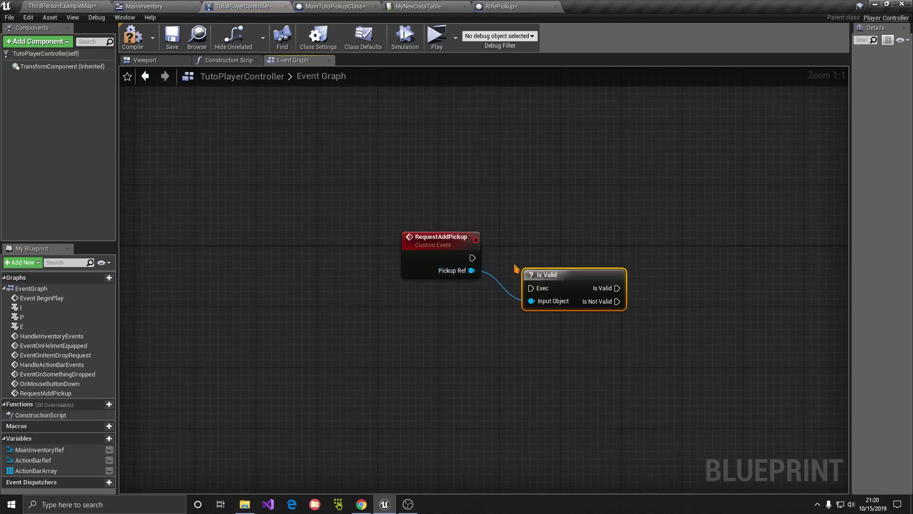
drag(536, 290, 498, 260)
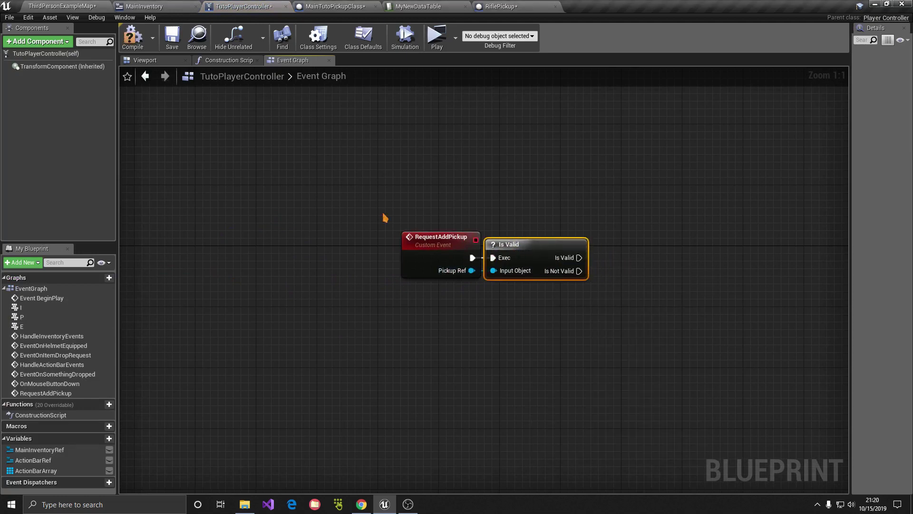
drag(384, 218, 576, 290)
drag(535, 254, 460, 254)
click(481, 304)
right_drag(480, 304, 407, 289)
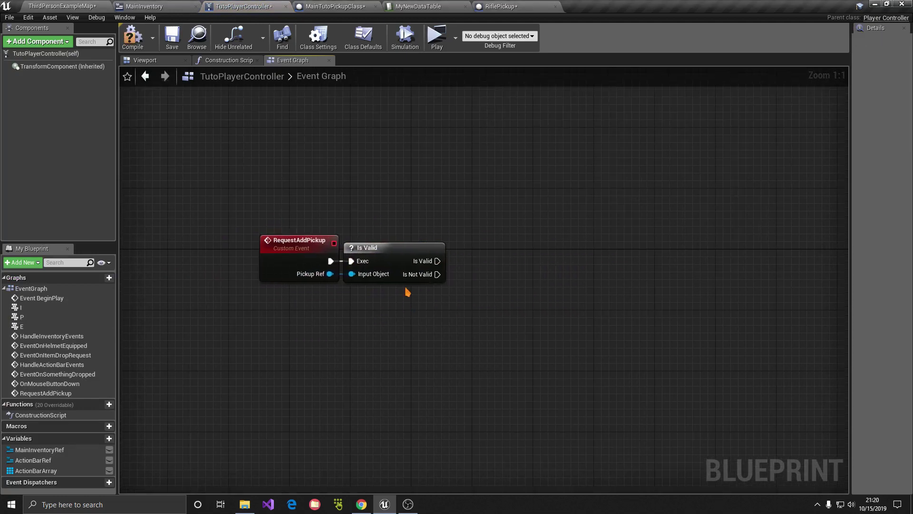
- Cast Pickup Ref to MainTutoPickupClass, run Is Valid into the cast, and add two reroute points
drag(330, 274, 398, 317)
text(cast t)
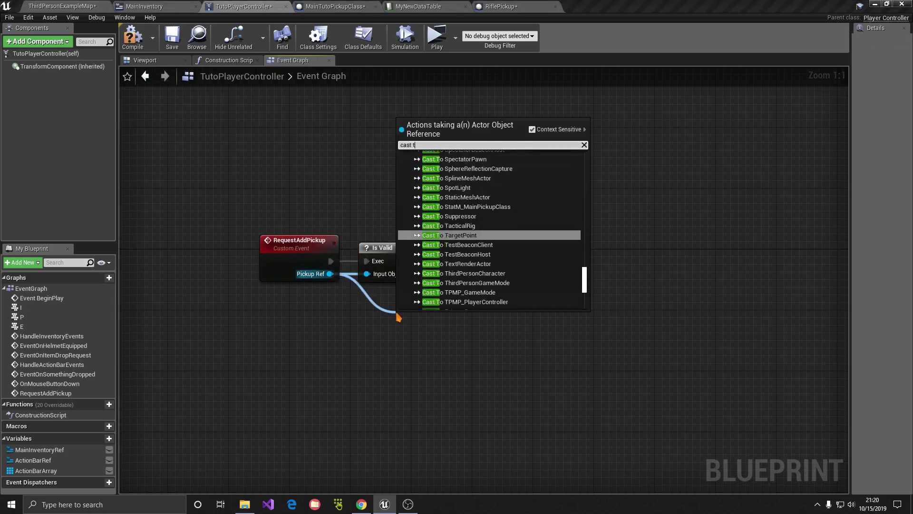
text(o main)
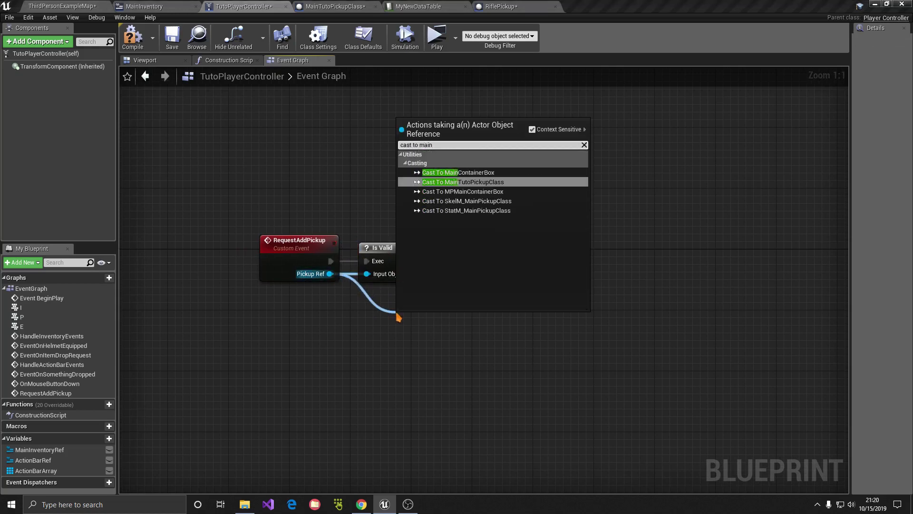
click(478, 182)
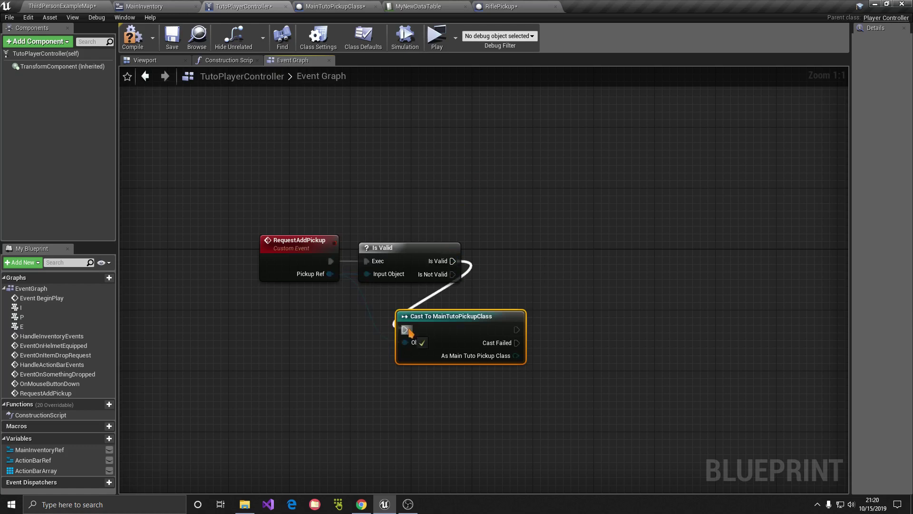
drag(408, 331, 528, 253)
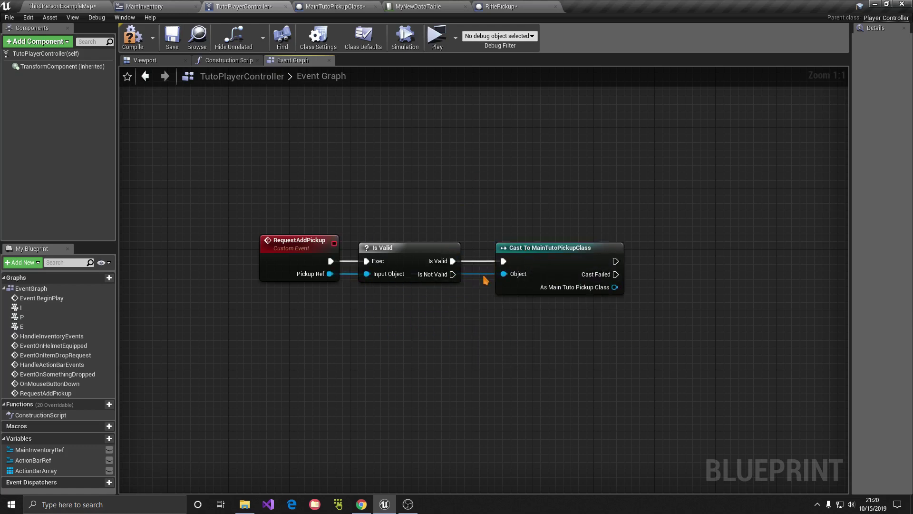
double_click(481, 269)
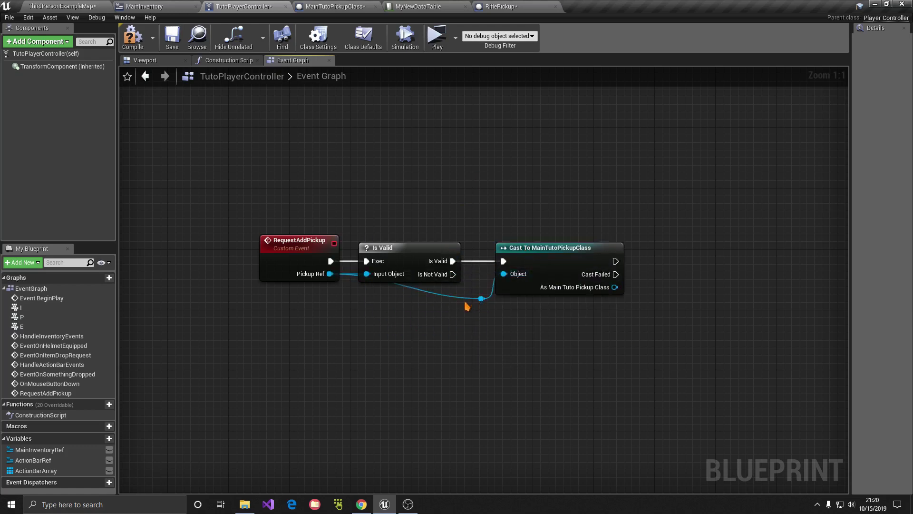
double_click(466, 299)
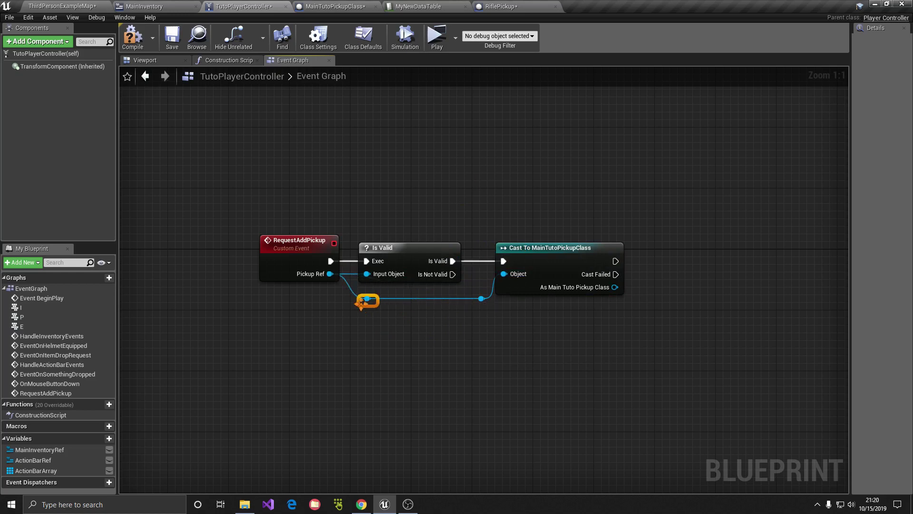
- Add a Branch node after the cast and position it beside the cast
right_drag(361, 302, 292, 299)
click(426, 296)
click(482, 266)
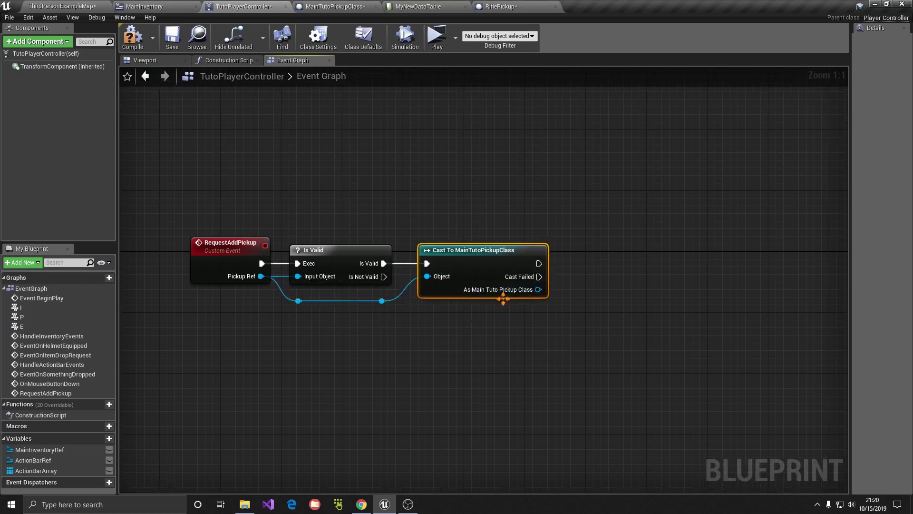
right_drag(483, 266, 407, 270)
- Place the Branch right of the cast and get Is Equipped? from the cast pickup
click(482, 248)
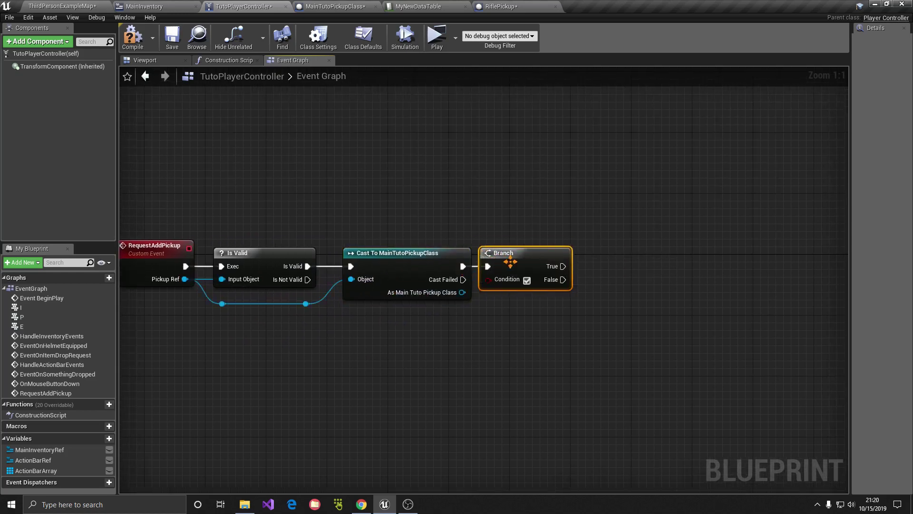
drag(462, 292, 480, 328)
text(equipped)
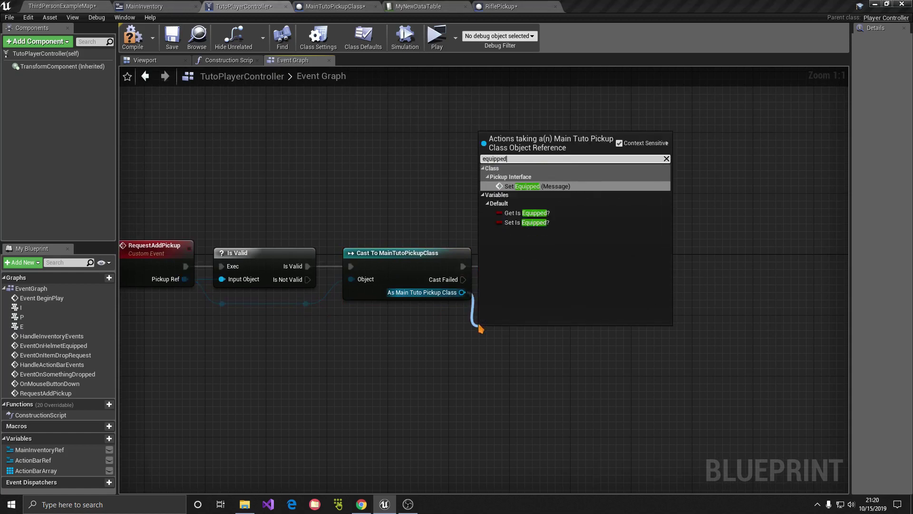
key(Down)
key(Return)
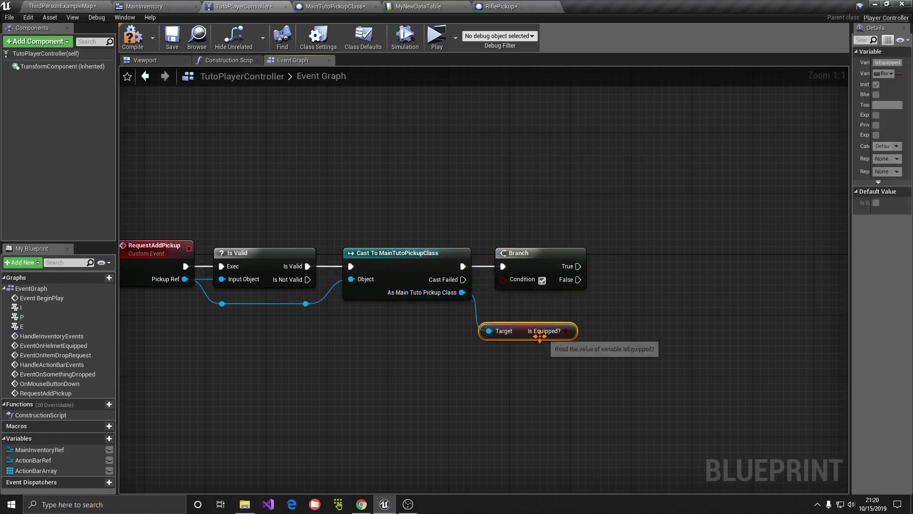
drag(489, 328, 391, 351)
- Invert Is Equipped? with a NOT node wired into the Branch Condition, tidying the nodes
drag(474, 353, 504, 353)
text(not)
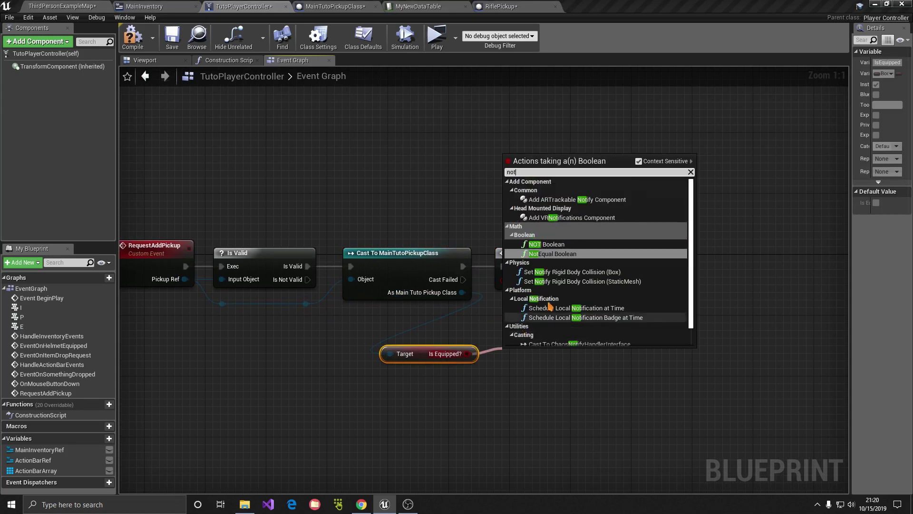
key(Down)
key(Return)
drag(564, 354, 521, 287)
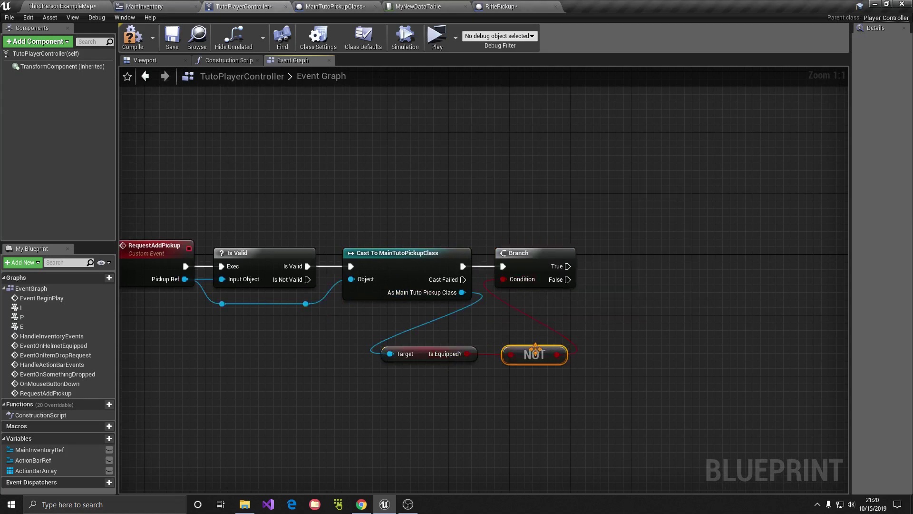
drag(534, 352, 526, 321)
click(447, 363)
drag(447, 362, 523, 370)
right_drag(610, 341, 527, 338)
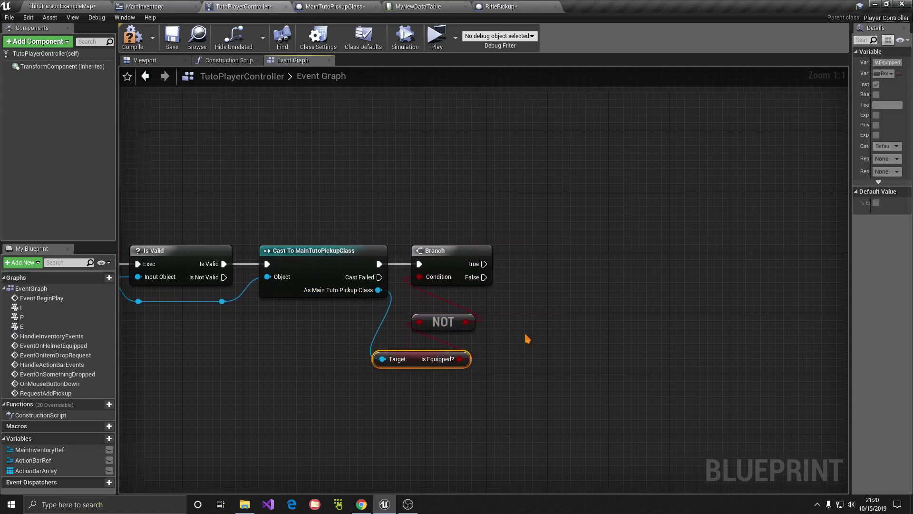
right_drag(596, 290, 576, 293)
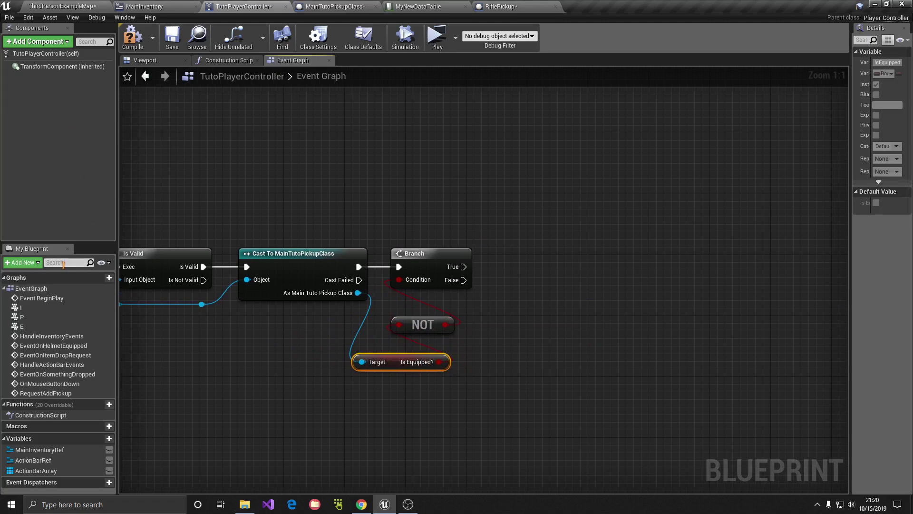
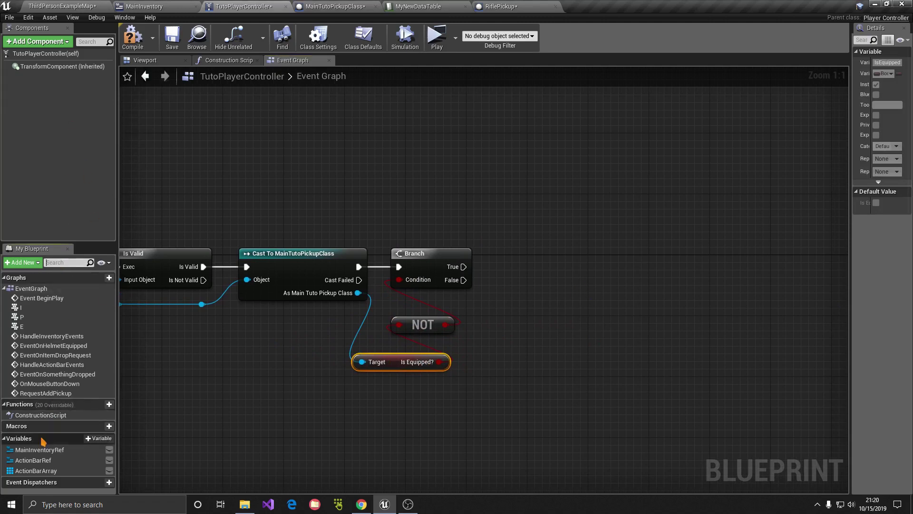
- Place a Main Inventory Ref getter and pull a Main Inventory getter off it
drag(39, 449, 407, 181)
click(442, 199)
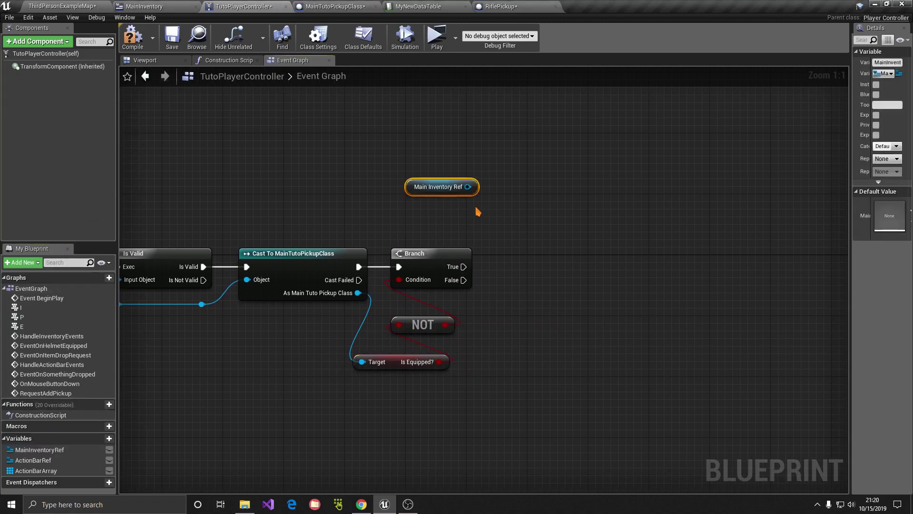
drag(468, 187, 496, 201)
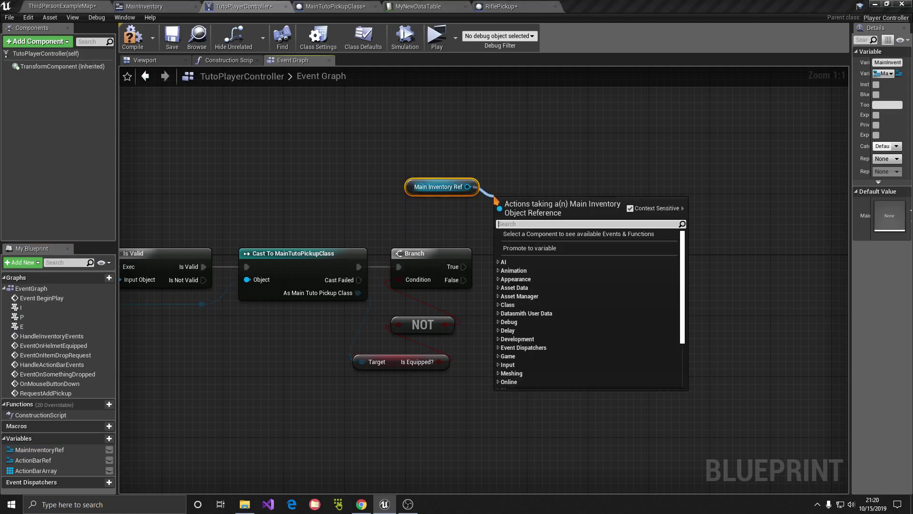
text(main)
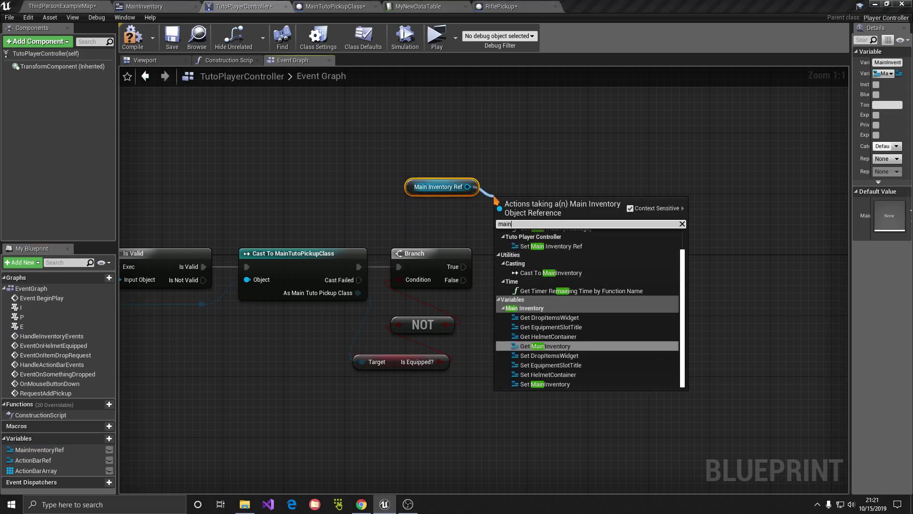
text( inve)
key(Up)
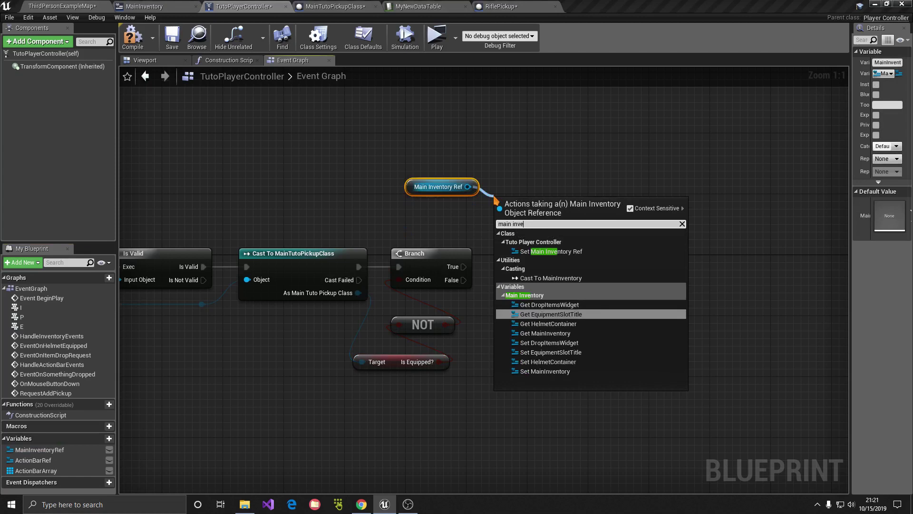
key(Up)
key(Down)
key(Down)
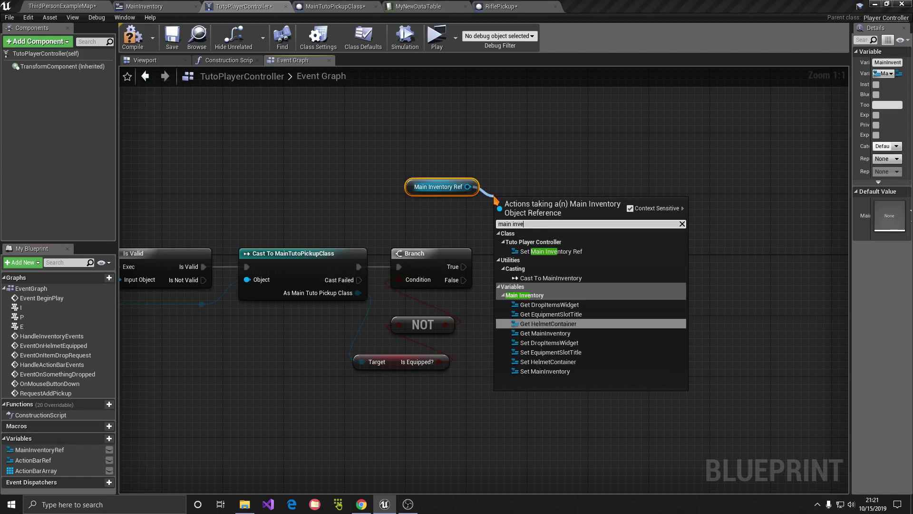
key(Down)
key(Return)
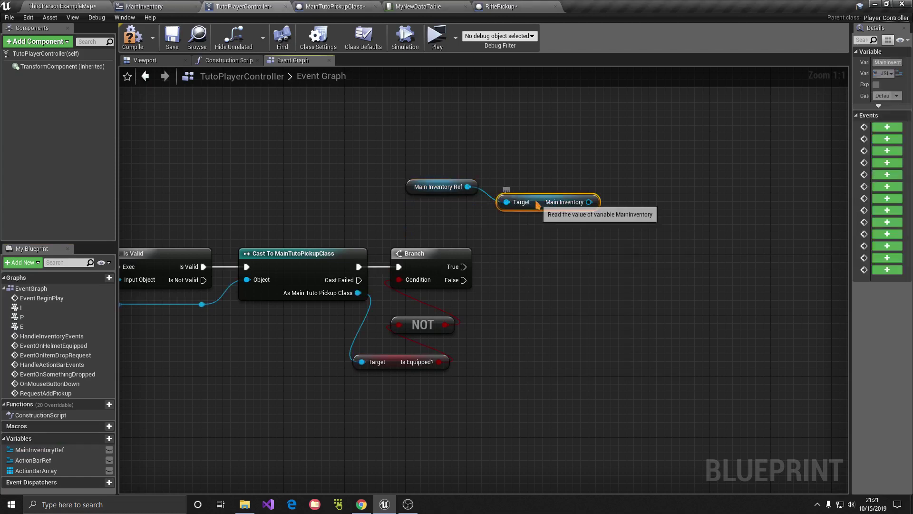
- Line up the Main Inventory node and add an Add New Inventory Item call from it
drag(545, 202, 530, 186)
mouse_move(454, 176)
mouse_down()
mouse_move(521, 213)
mouse_move(448, 186)
mouse_move(540, 216)
mouse_up()
text(add new)
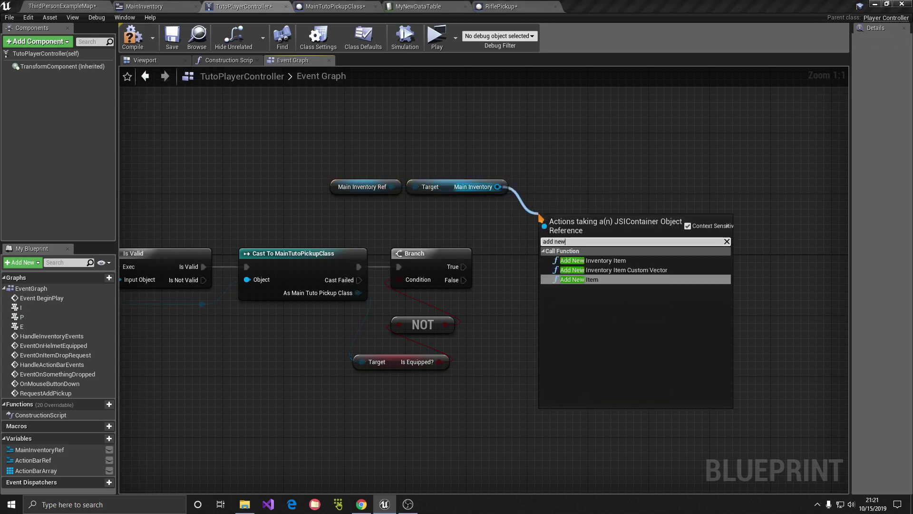
key(Return)
- Wire Branch True into Add New Inventory Item and tuck Is Equipped and NOT under the Branch
drag(455, 267, 551, 244)
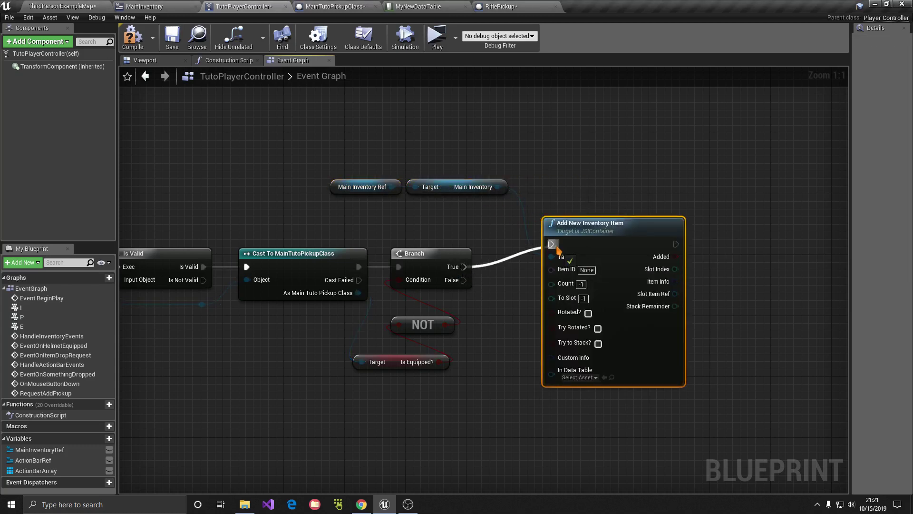
drag(611, 235, 619, 259)
right_drag(453, 313, 566, 276)
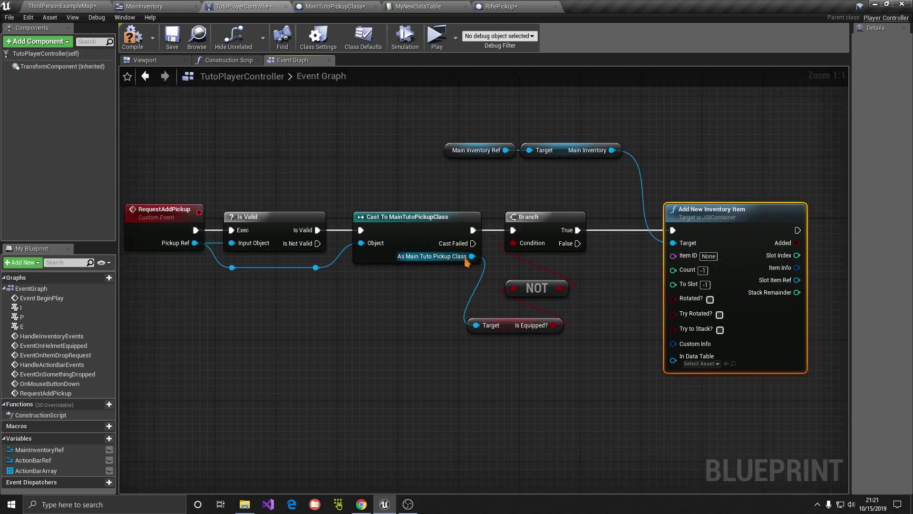
click(523, 330)
ctrl+click(540, 293)
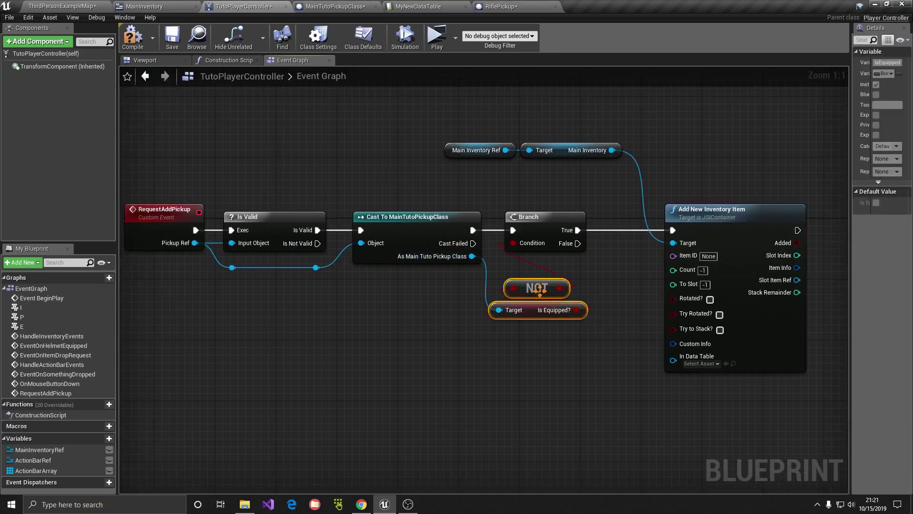
drag(540, 292, 555, 273)
right_drag(594, 368, 544, 320)
- Add the pickup's Item Name getter and connect it to the Item ID input
drag(422, 206, 447, 321)
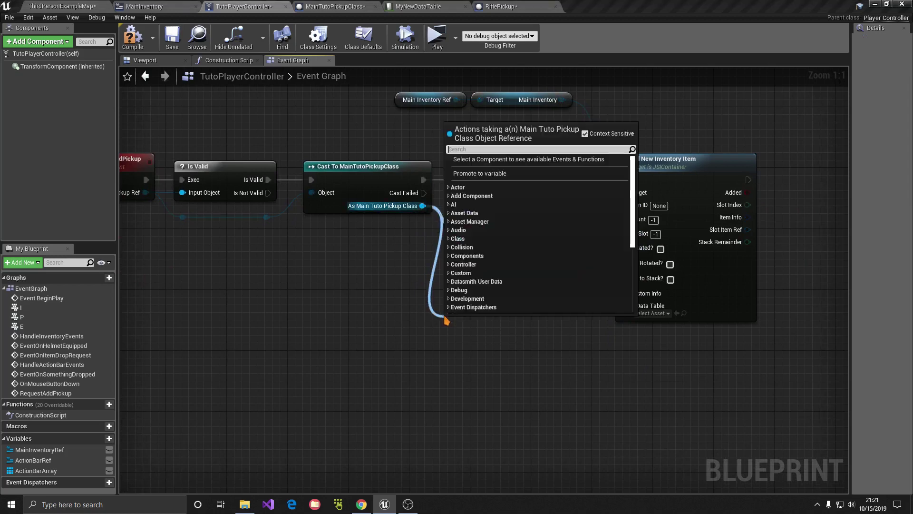
text(get name)
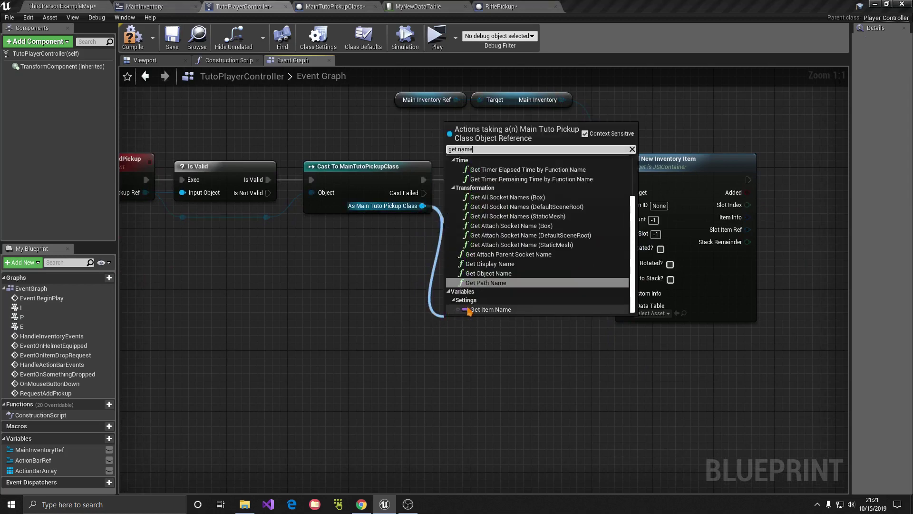
click(468, 311)
drag(528, 328, 623, 204)
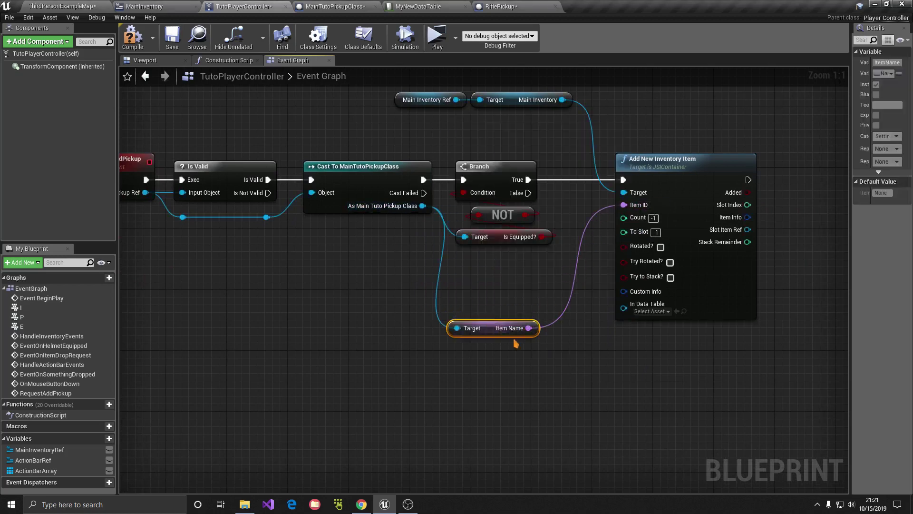
drag(501, 332, 515, 280)
click(505, 305)
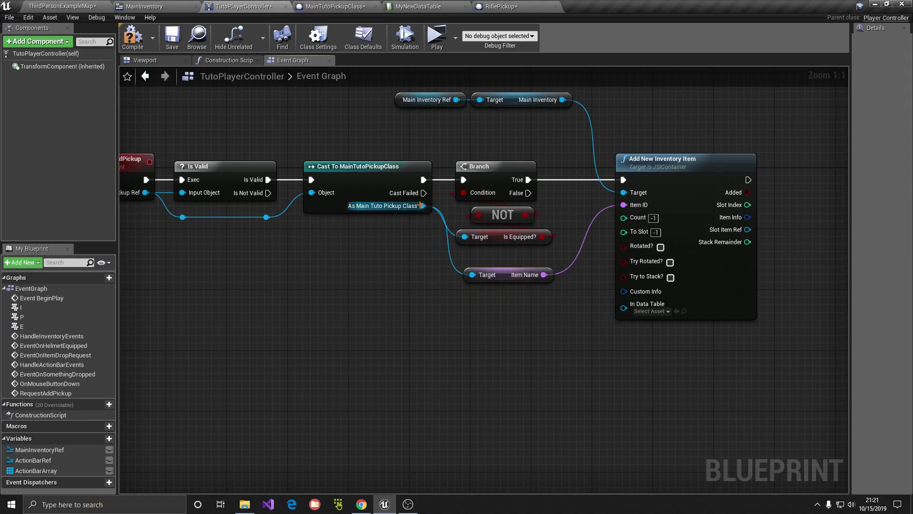
- Add the pickup's In Data Table getter and connect it to the In Data Table input
drag(422, 205, 427, 313)
text(get data ta)
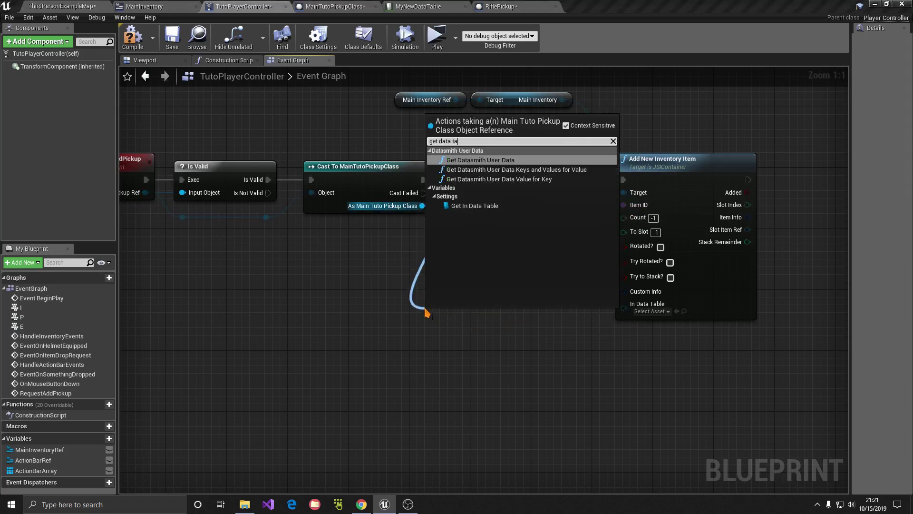
click(475, 206)
drag(512, 312, 624, 303)
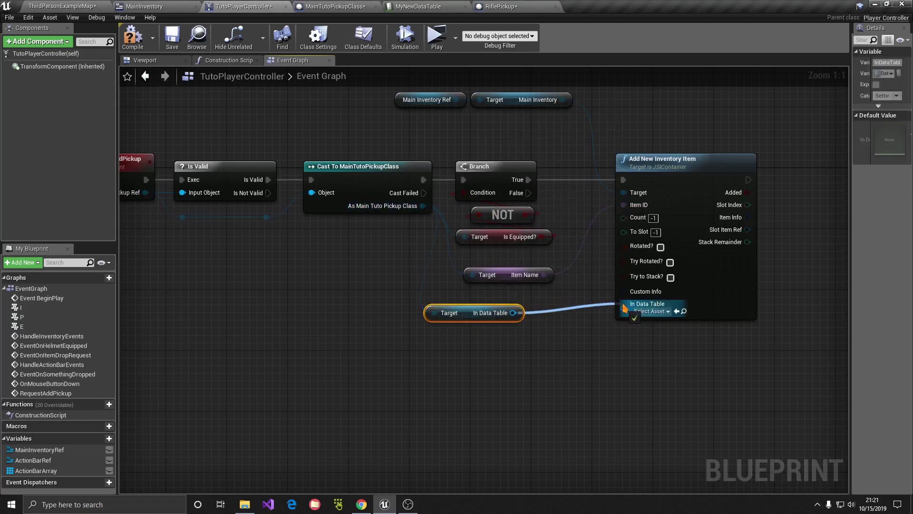
click(595, 326)
right_drag(595, 327, 429, 342)
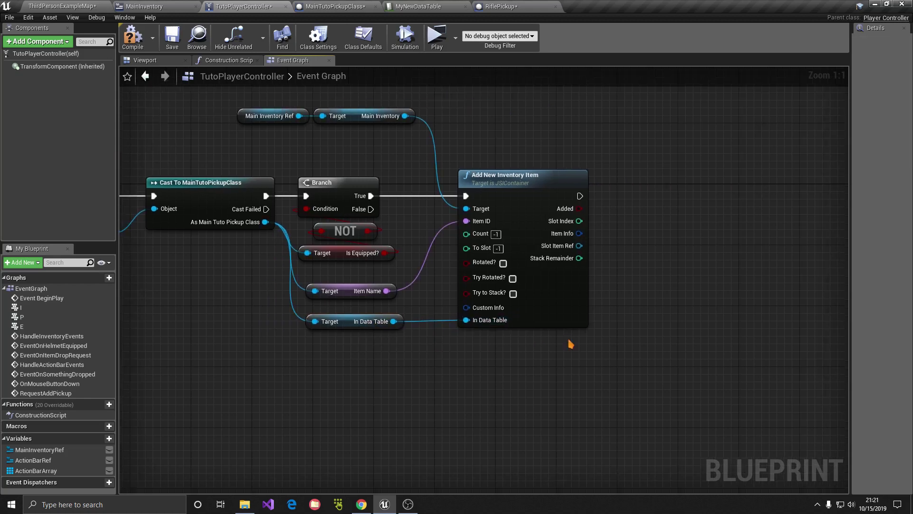
click(527, 205)
right_drag(527, 205, 626, 258)
drag(395, 152, 470, 198)
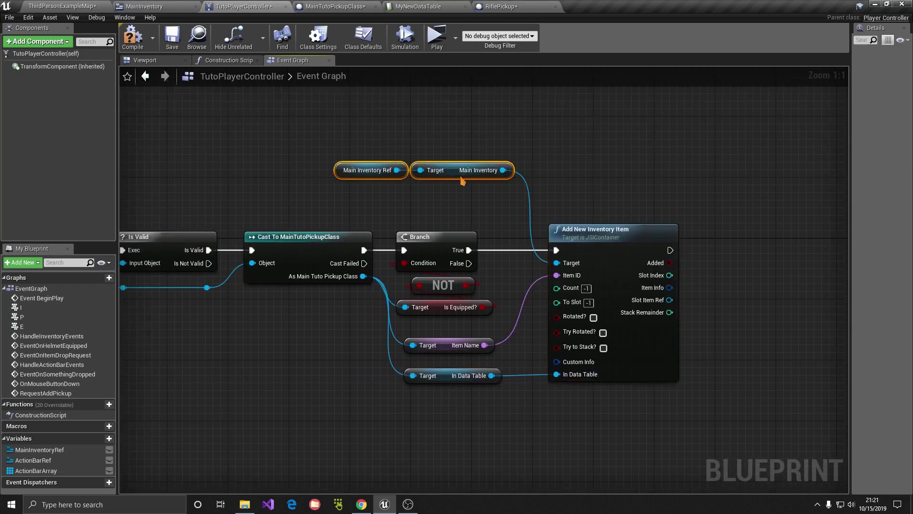
- Add a Branch after Add New Inventory Item, using Added as its Condition
click(618, 233)
right_drag(713, 242, 597, 214)
click(597, 217)
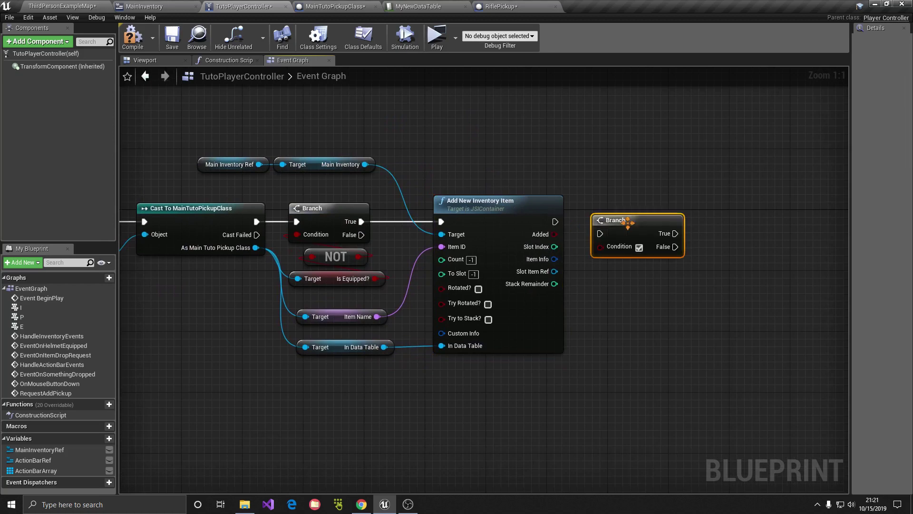
drag(628, 221, 621, 209)
mouse_move(555, 221)
mouse_down()
mouse_move(593, 222)
mouse_move(594, 235)
mouse_up()
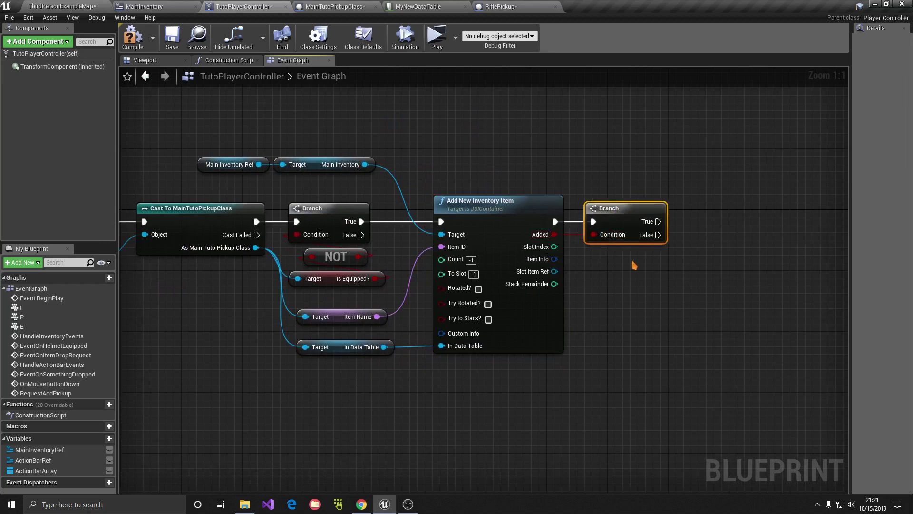
right_drag(633, 264, 613, 226)
mouse_move(629, 196)
mouse_down()
mouse_move(622, 195)
mouse_move(614, 259)
mouse_up()
- Add a Print String on the False pin with the message 'Failed to add pickup!'
text(print)
key(Return)
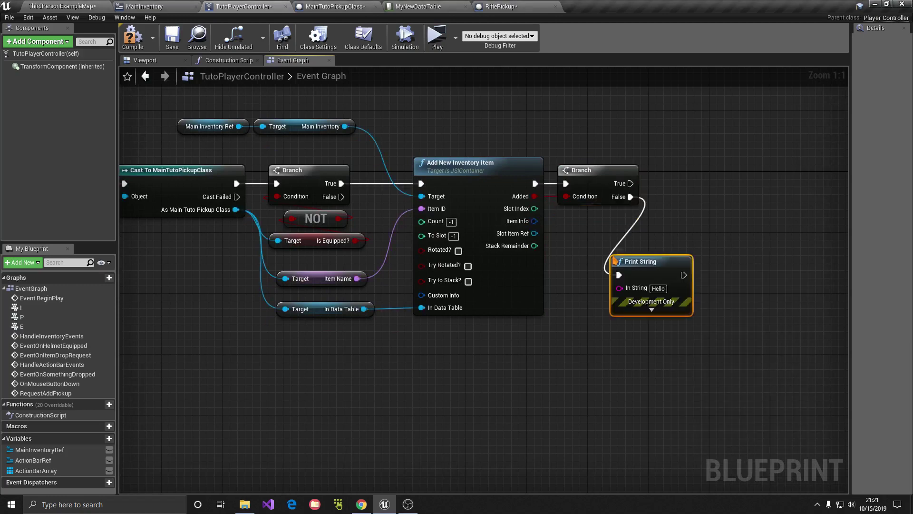
double_click(659, 288)
key(BackSpace)
text(Failed to add)
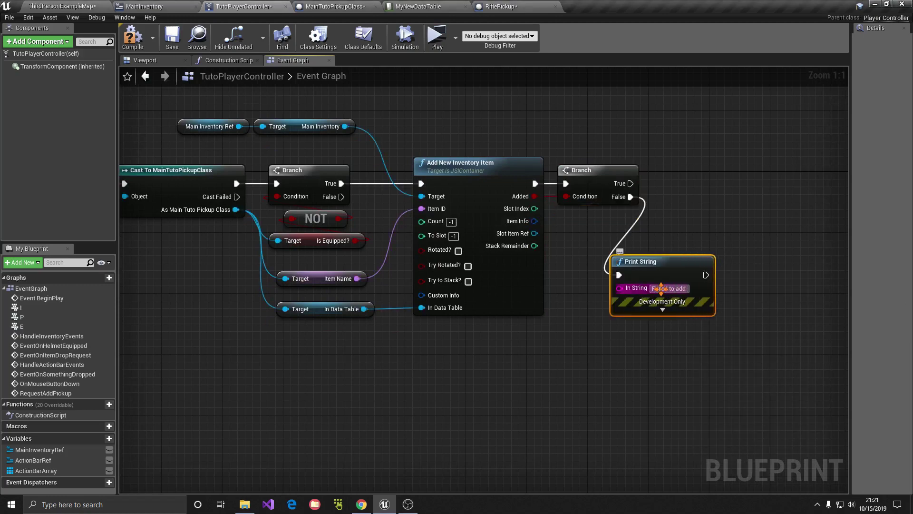
text(pickup!)
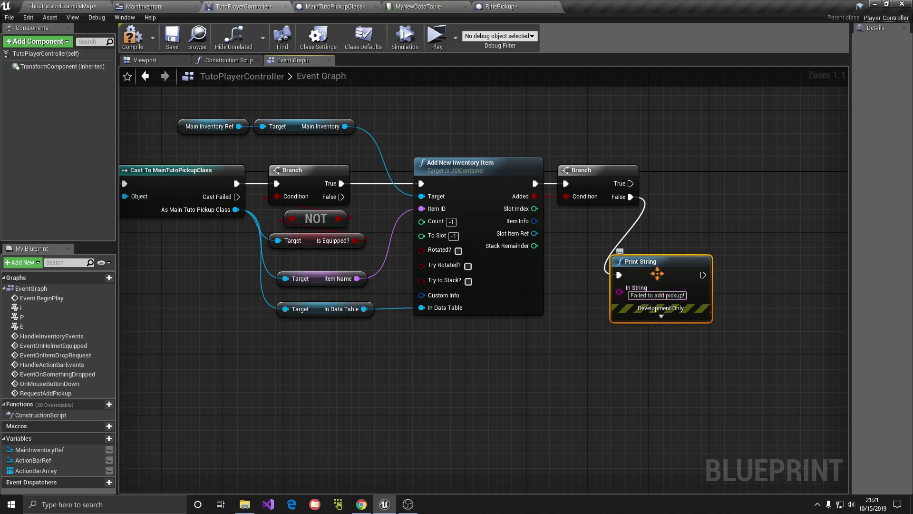
click(666, 183)
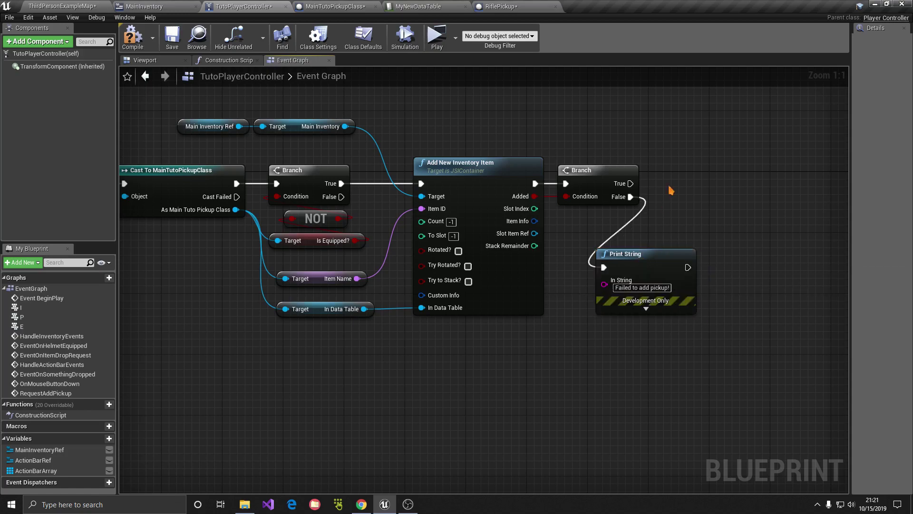
scroll(597, 138, down, 1)
scroll(559, 270, down, 1)
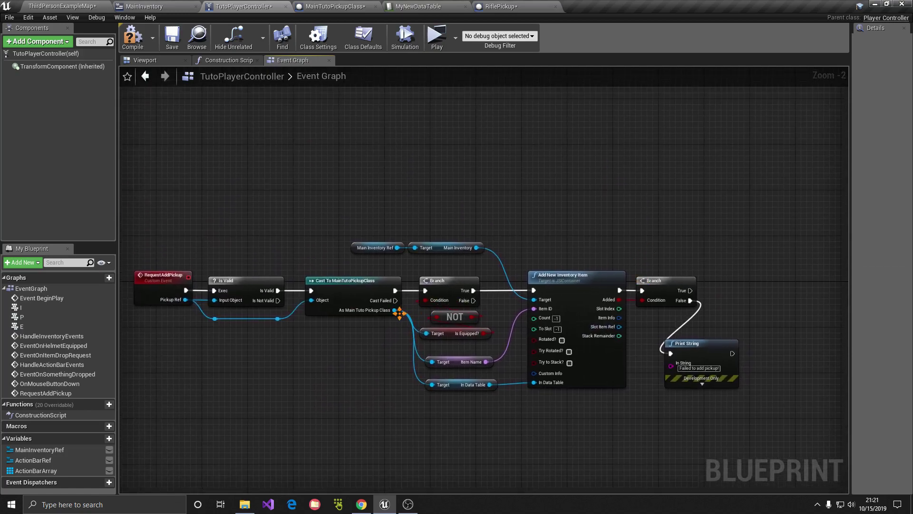
- Add a DestroyActor for the pickup on the Added Branch's True pin and save TutoPlayerController
drag(399, 311, 668, 192)
text(destr)
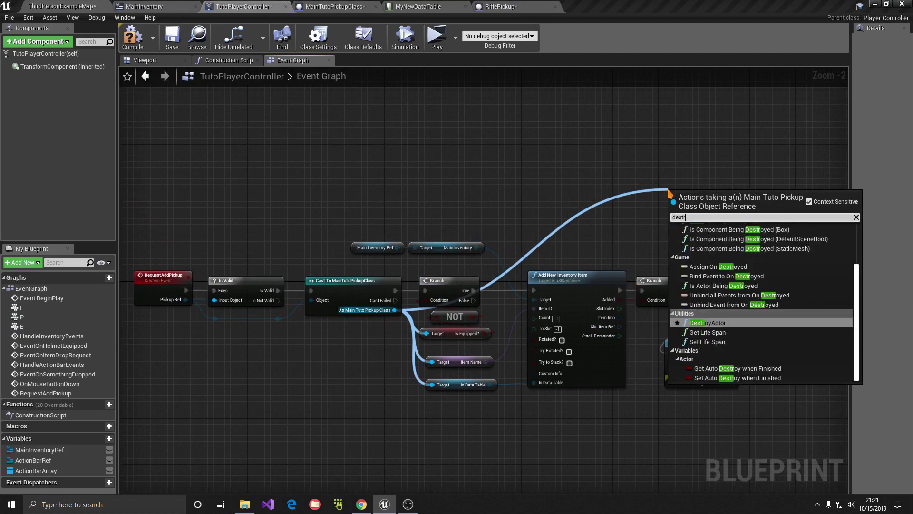
text(oy)
key(Return)
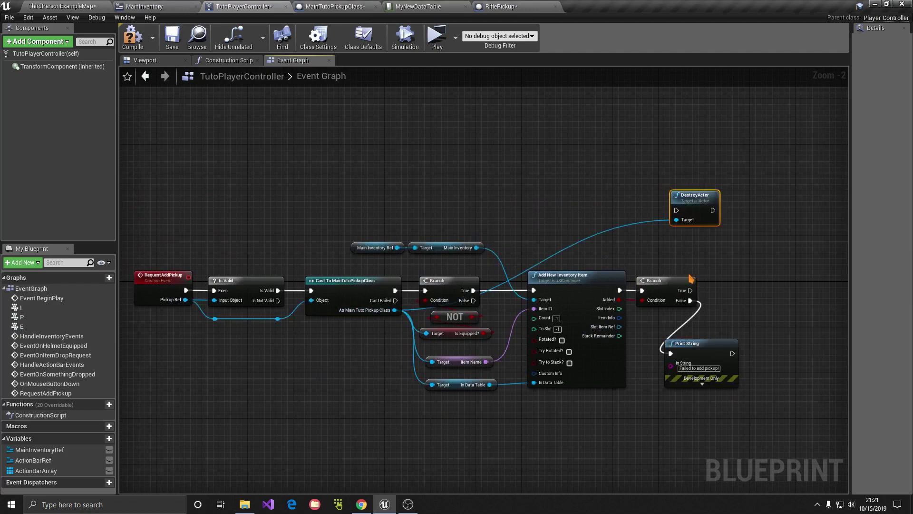
mouse_move(690, 290)
mouse_down()
mouse_move(676, 210)
mouse_move(681, 172)
mouse_up()
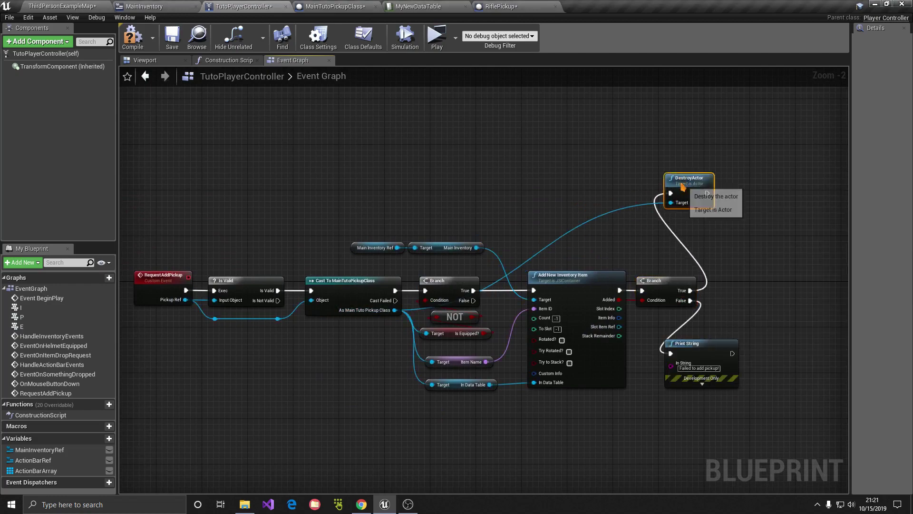
click(166, 45)
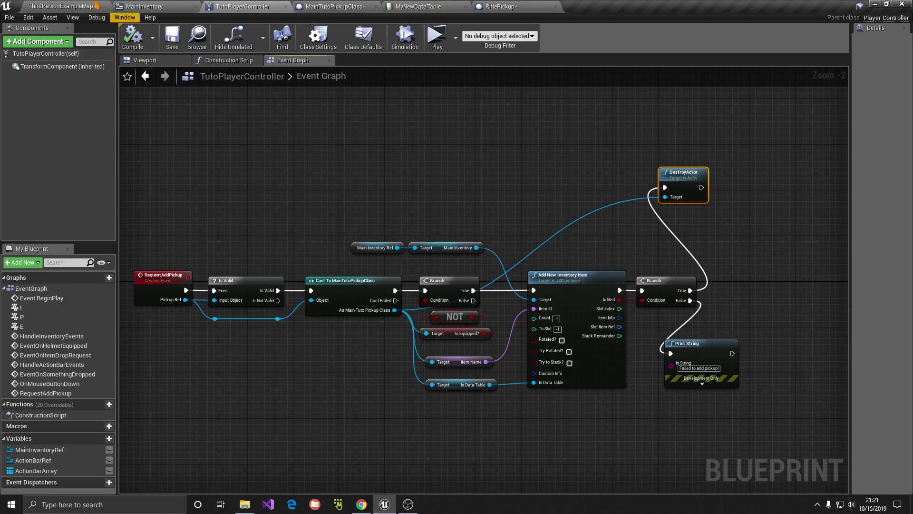
click(70, 6)
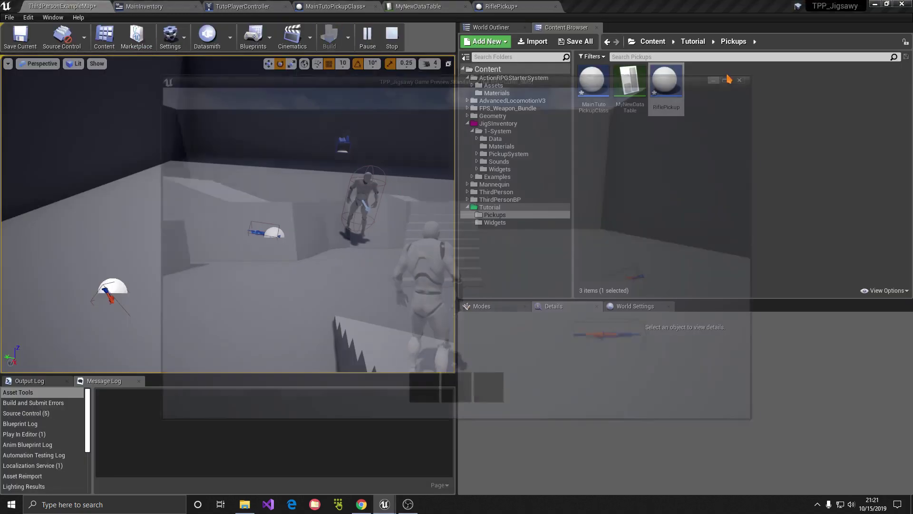
- Playtest with the inventory open, picking up rifles and dragging both M4s out to drop them
key(i)
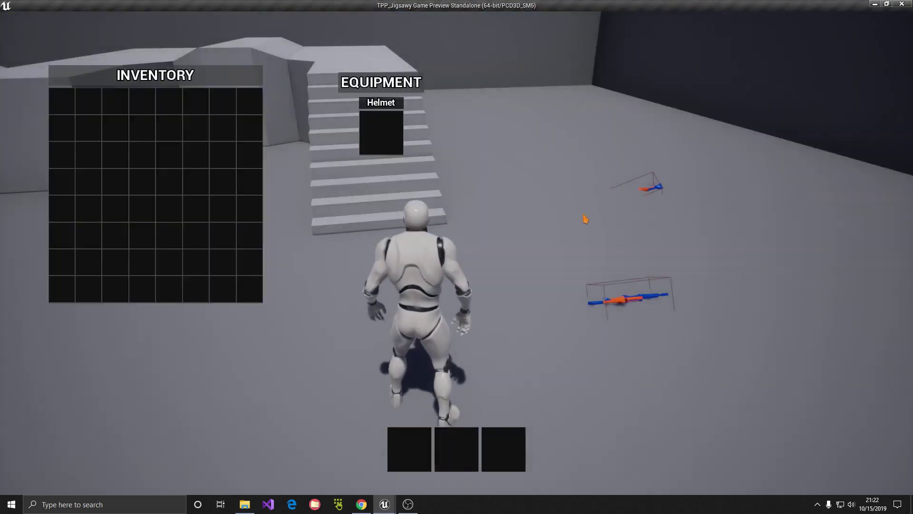
key(w)
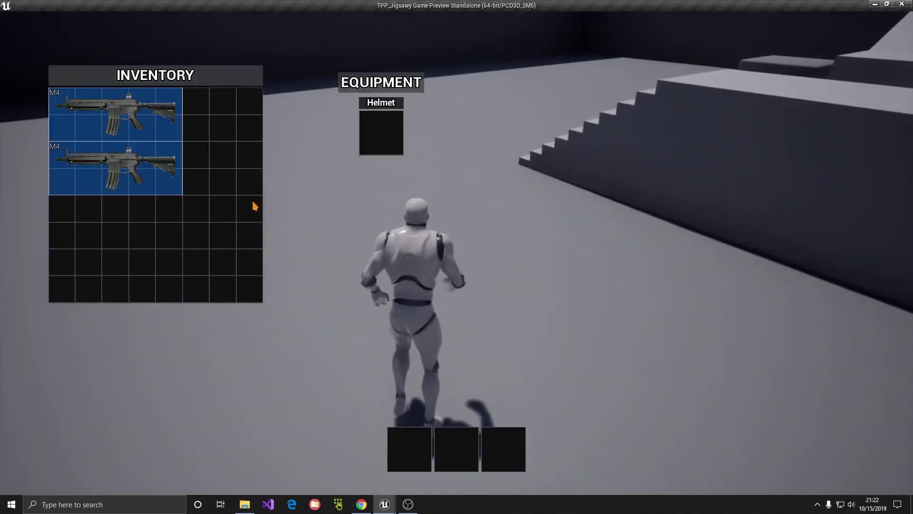
drag(145, 115, 550, 239)
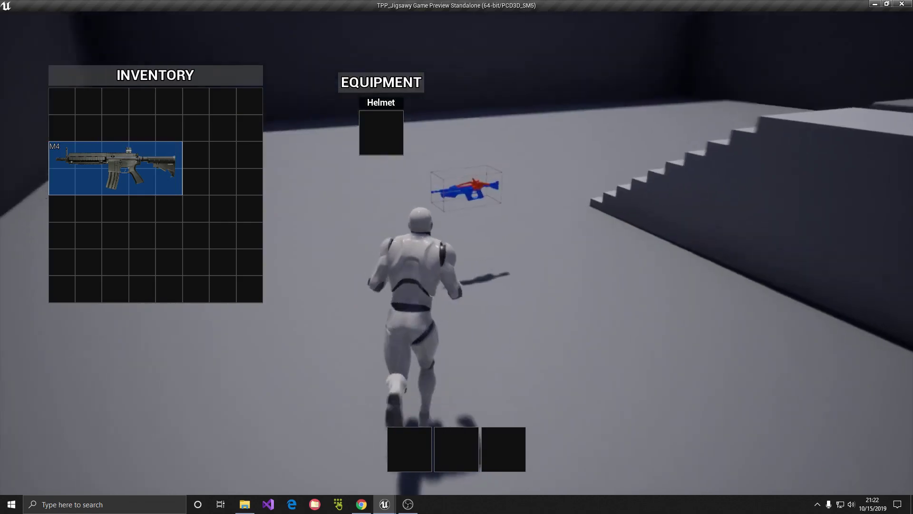
drag(156, 166, 548, 232)
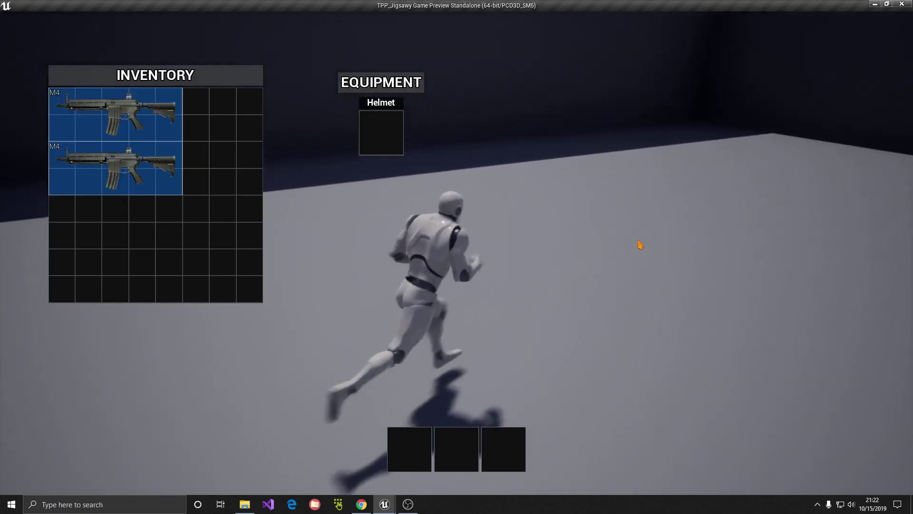
key(Escape)
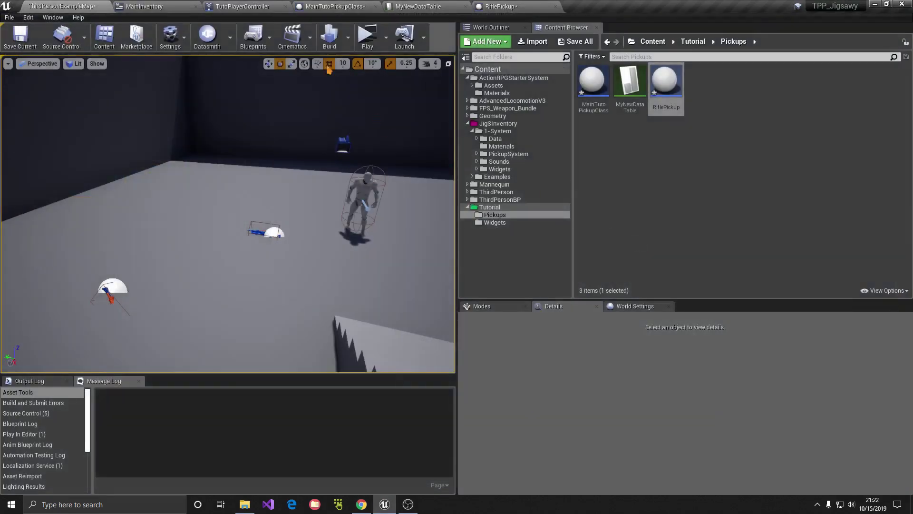
click(179, 6)
- Enable Simulate Physics on RiflePickup's StaticMesh, compile and save, and start a standalone play test
click(331, 7)
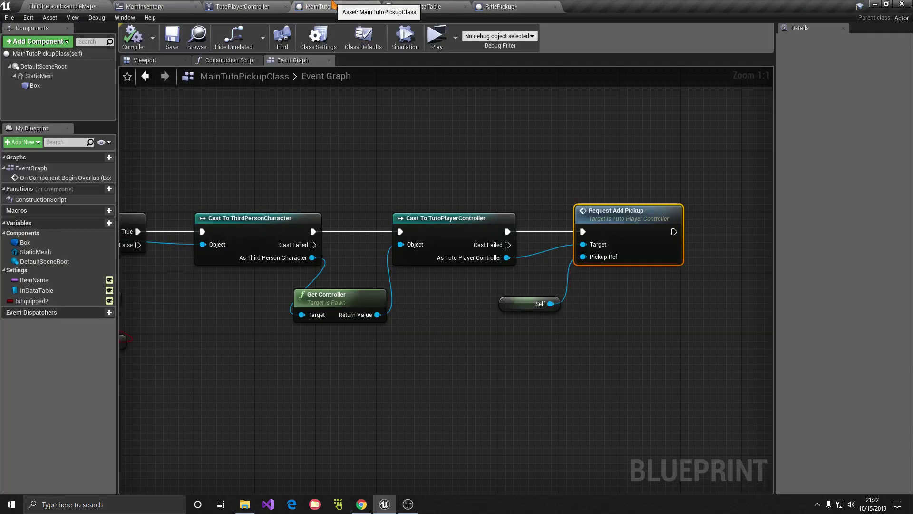
click(177, 61)
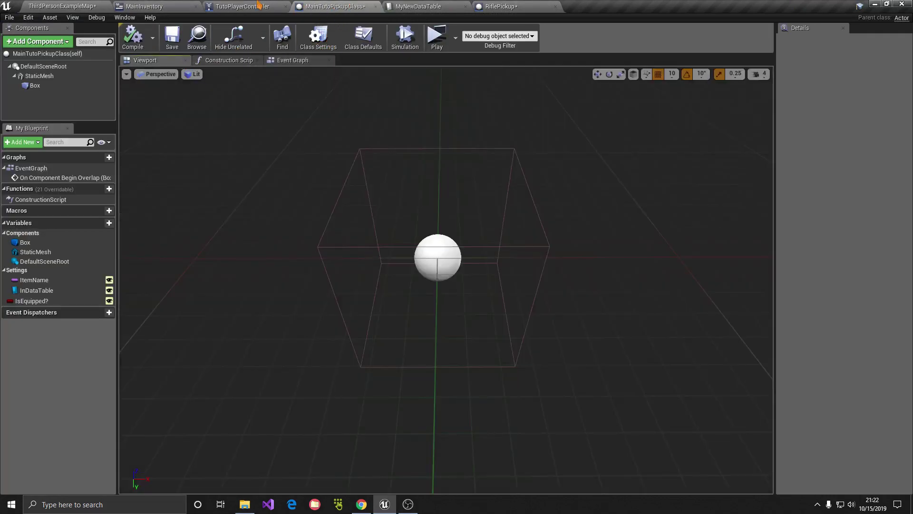
click(489, 8)
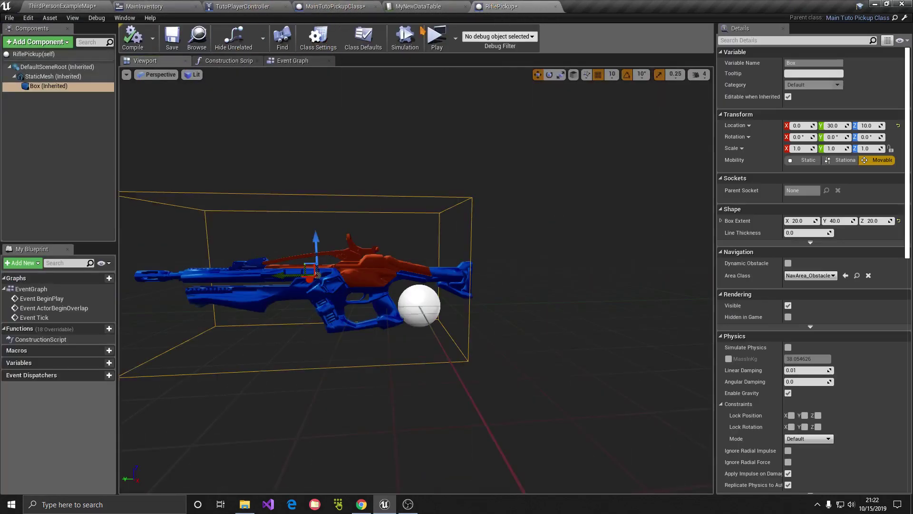
click(56, 79)
scroll(775, 190, down, 5)
scroll(776, 186, down, 2)
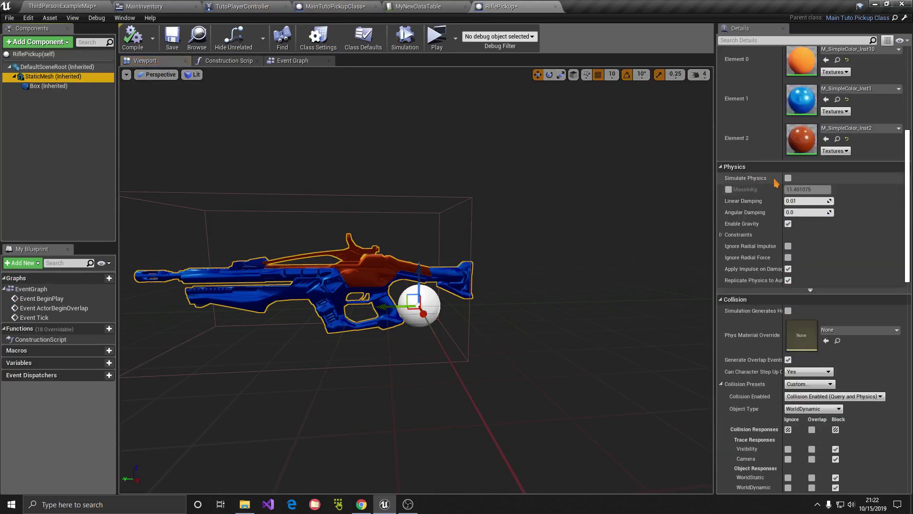
click(788, 177)
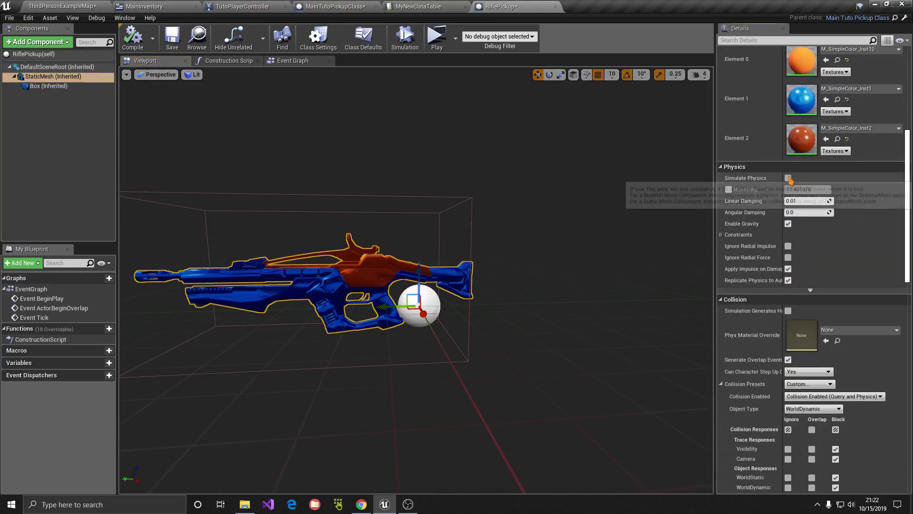
click(179, 43)
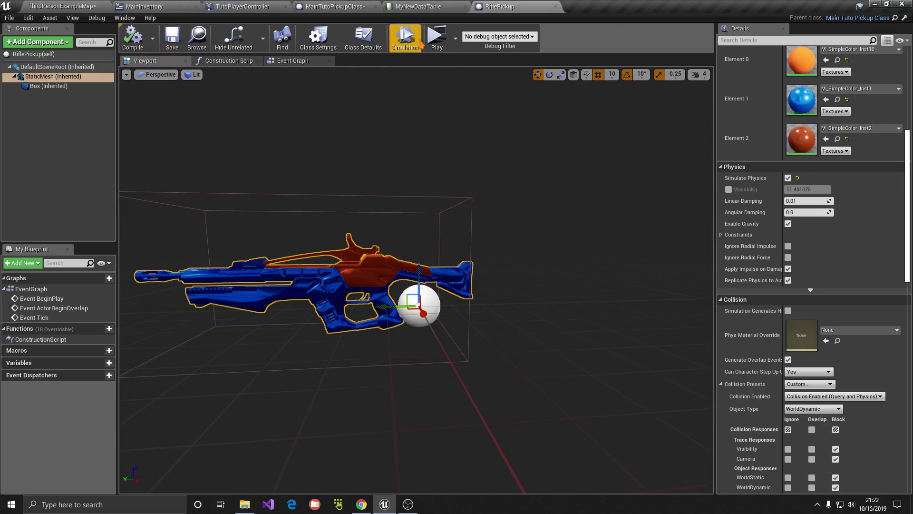
click(437, 37)
- Playtest the physics rifle pickup, opening the inventory and lifting the rifle out of the grid
key(w)
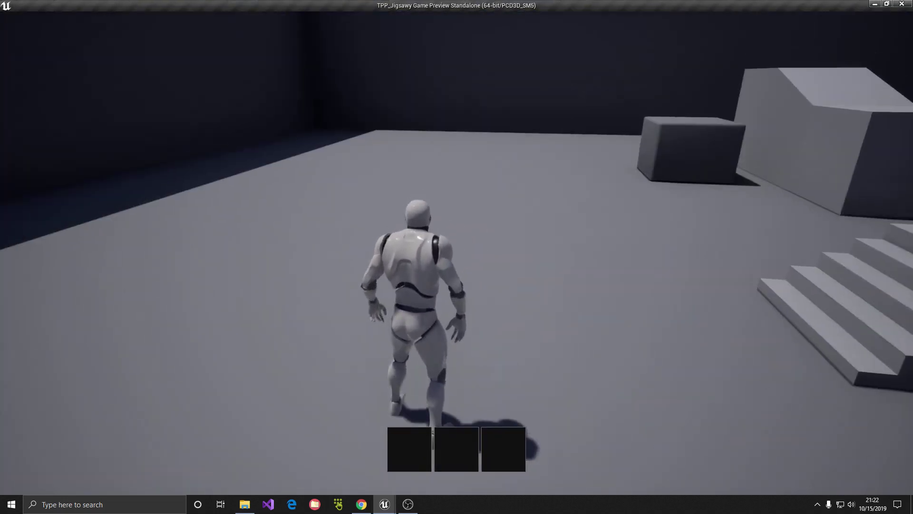
key(i)
mouse_move(102, 119)
mouse_down()
mouse_move(545, 143)
mouse_move(538, 176)
mouse_up()
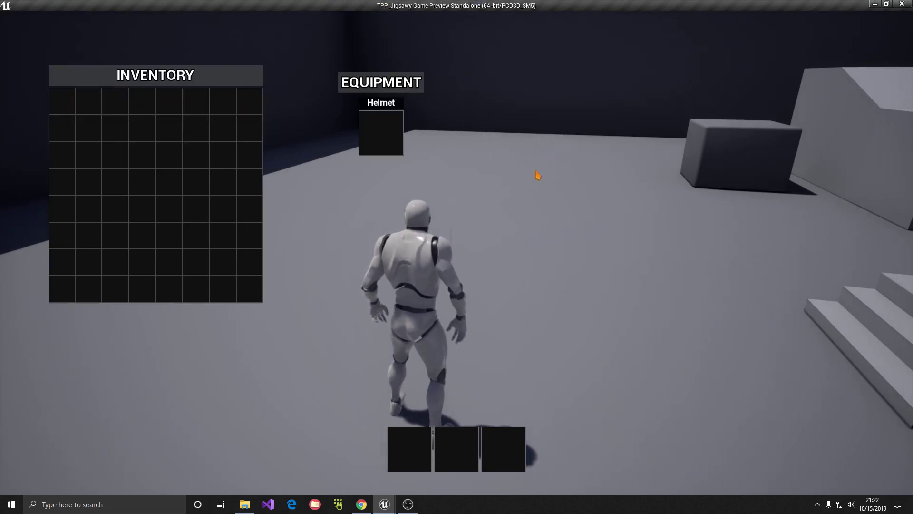
key(Escape)
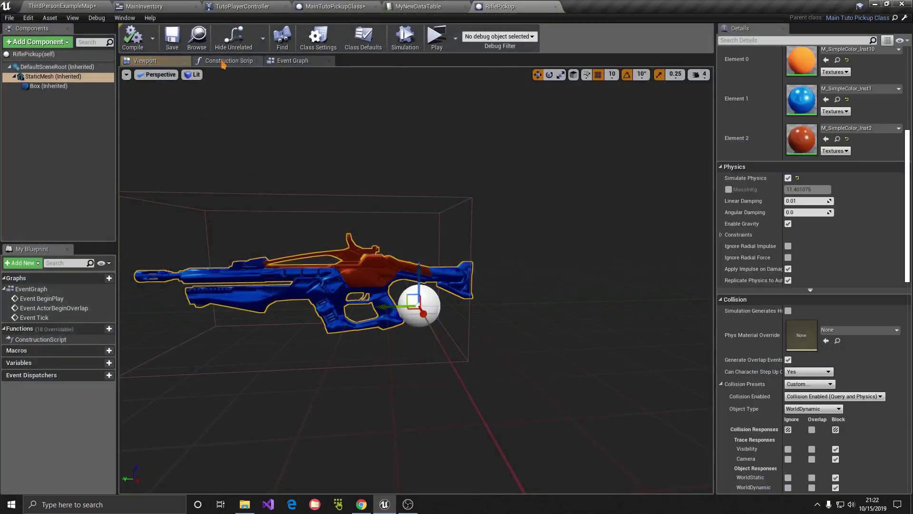
- Review the TutoPlayerController pickup graph and Save All assets, including the ThirdPersonExampleMap level
click(218, 6)
scroll(445, 162, down, 1)
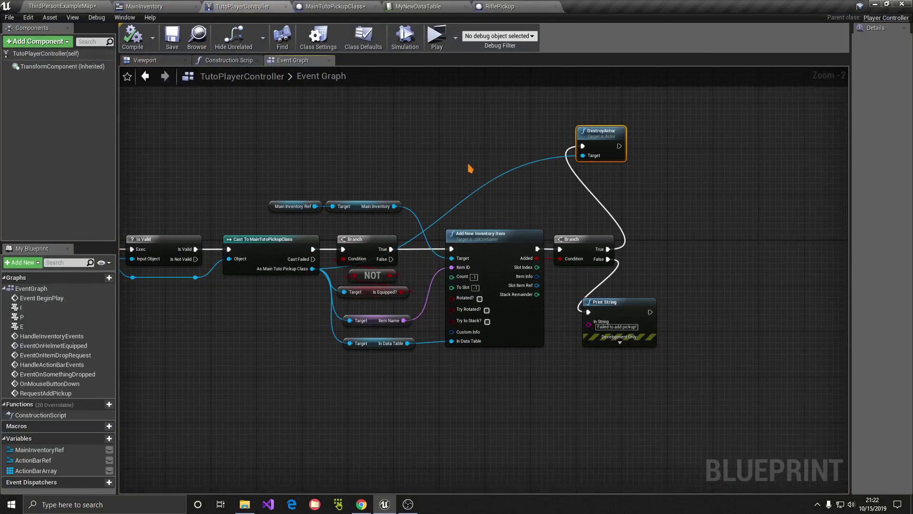
right_drag(644, 217, 622, 204)
drag(683, 325, 656, 290)
right_drag(635, 220, 622, 252)
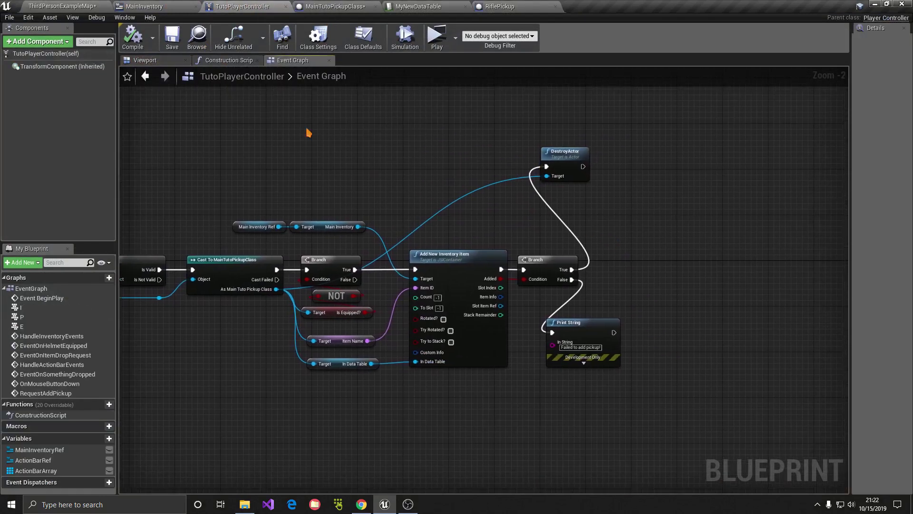
click(9, 17)
click(29, 60)
click(62, 6)
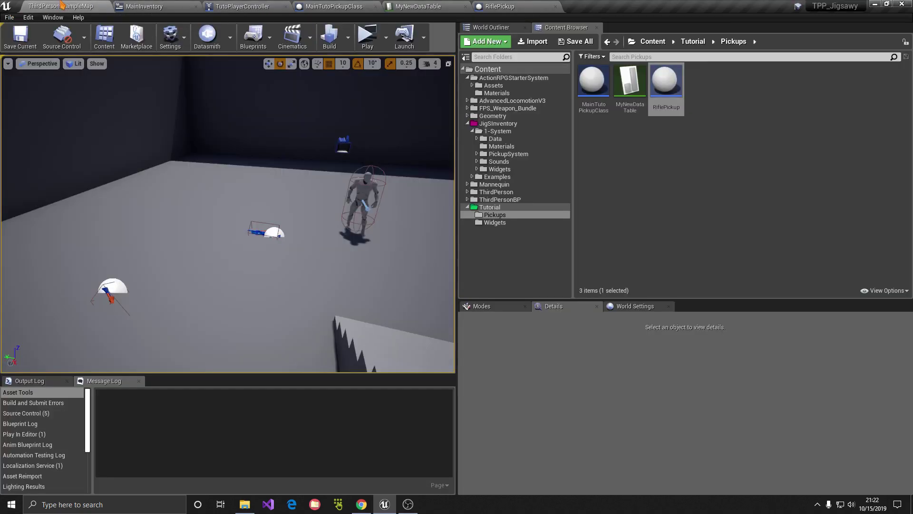
click(504, 7)
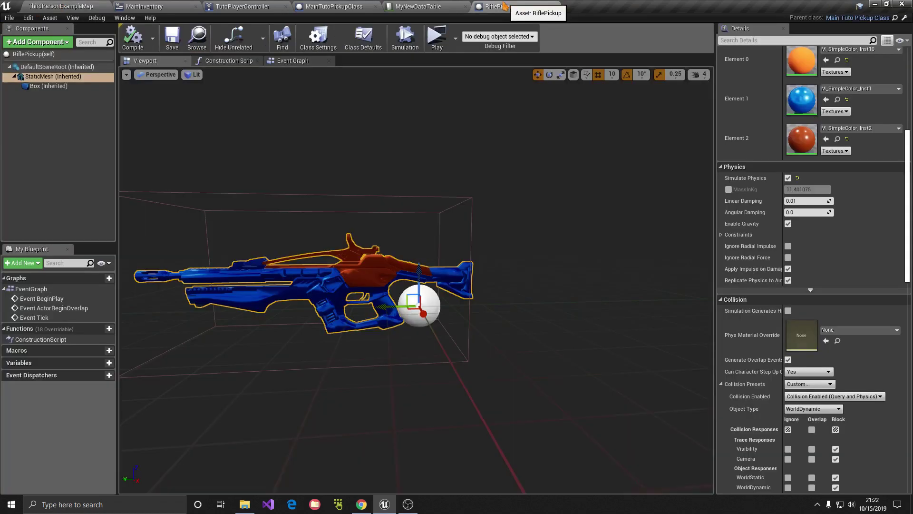
click(175, 5)
- Save all modified assets from the MainInventory widget designer
scroll(399, 170, up, 2)
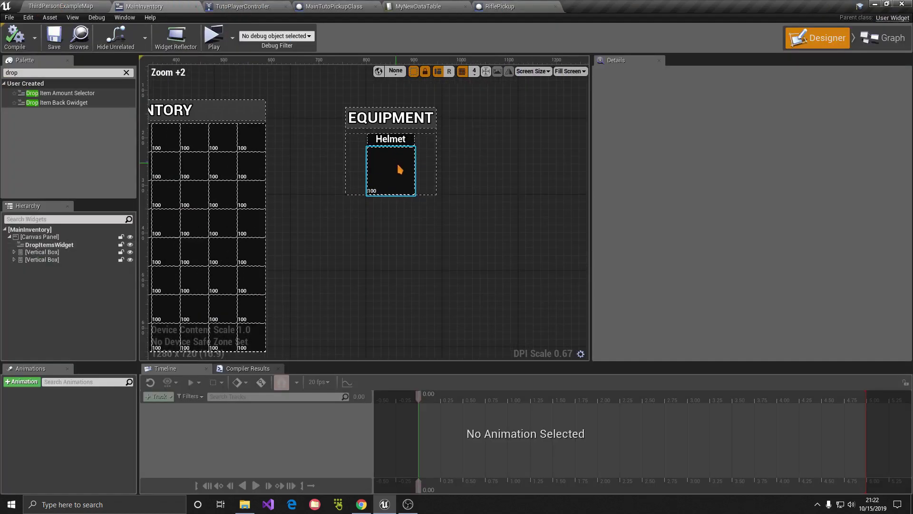
scroll(427, 233, down, 1)
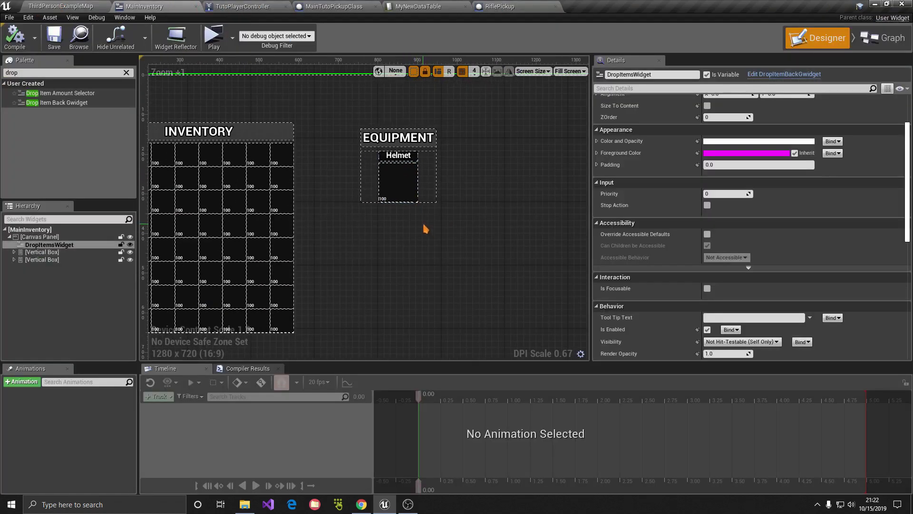
scroll(426, 229, up, 3)
click(22, 47)
click(9, 17)
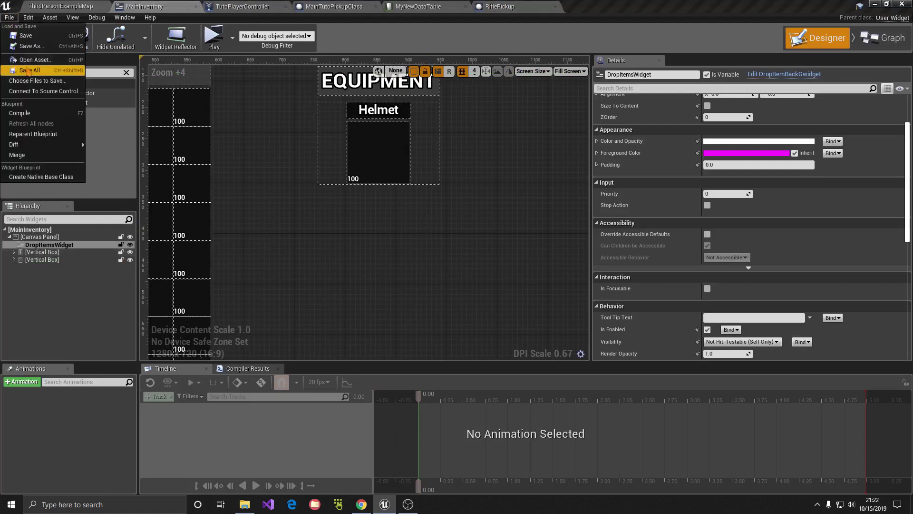
click(43, 261)
- Expand the Equipment panel's vertical boxes in the Hierarchy and select the Helmet slot group
click(44, 260)
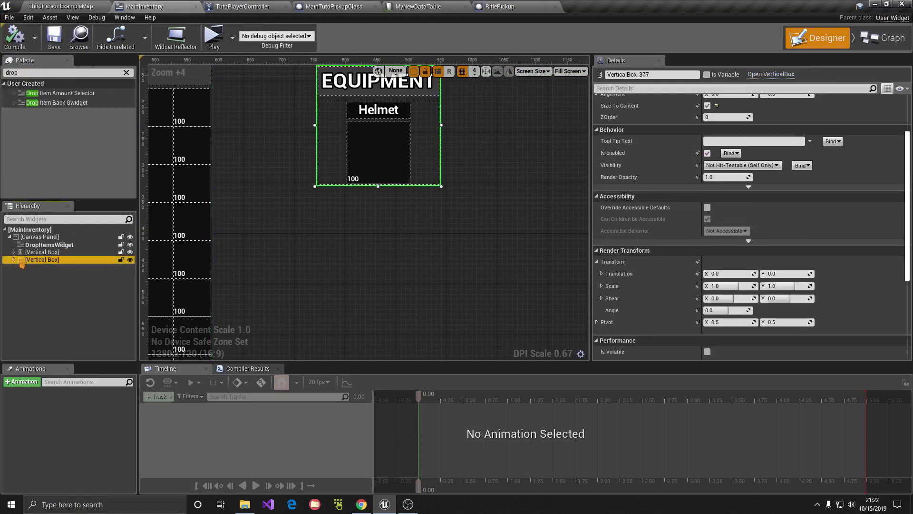
click(19, 283)
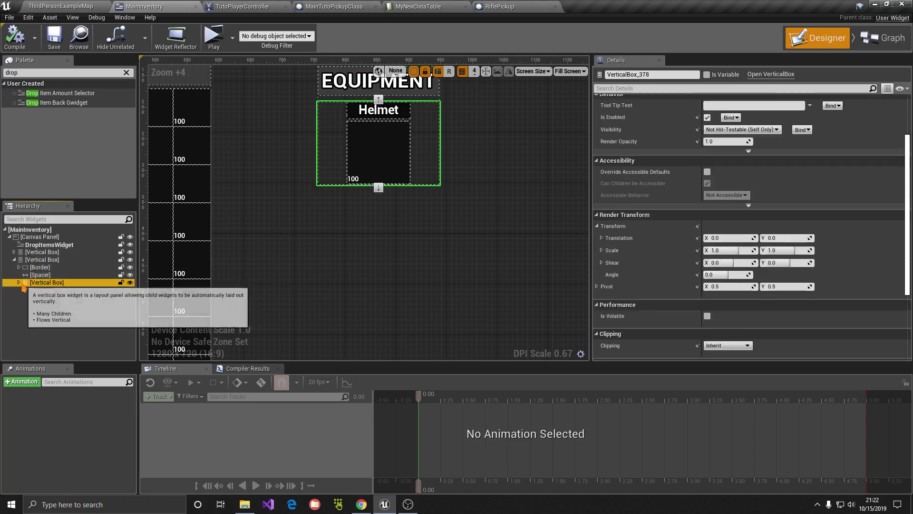
double_click(38, 282)
click(49, 305)
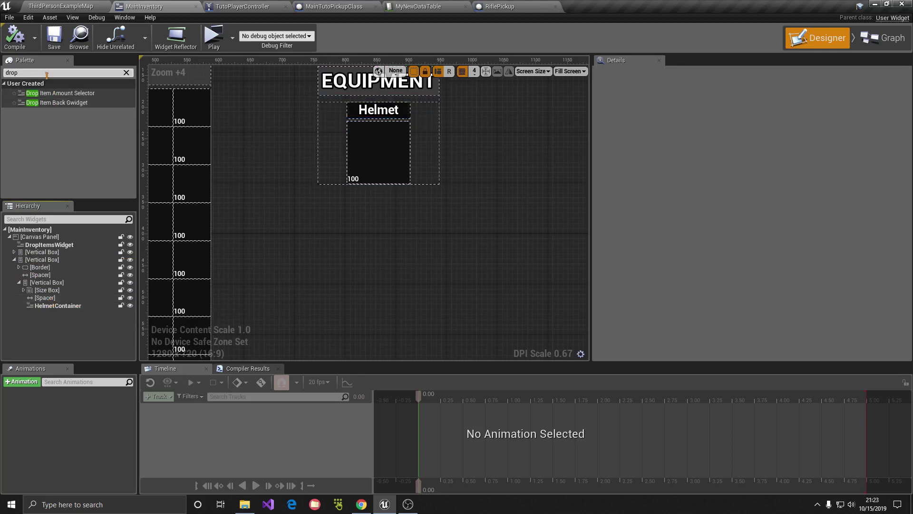
key(BackSpace)
key(BackSpace)
key(BackSpace)
text(space)
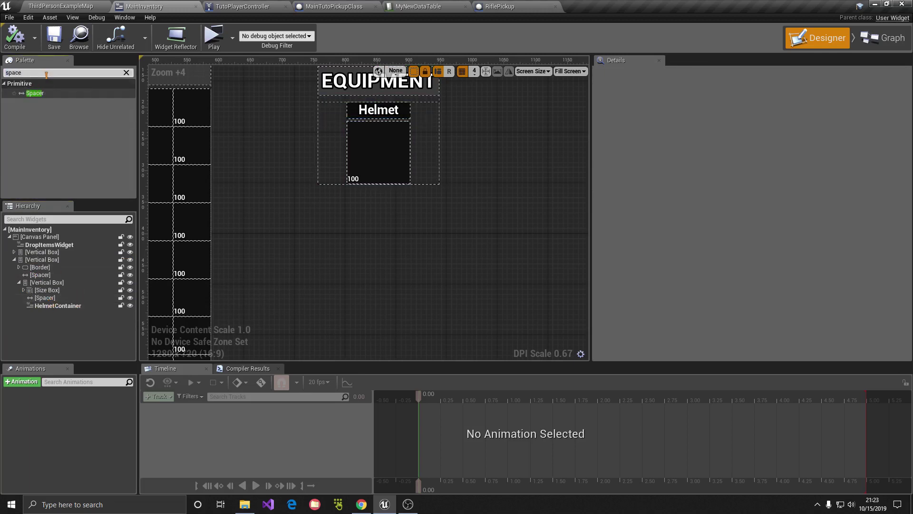
click(46, 291)
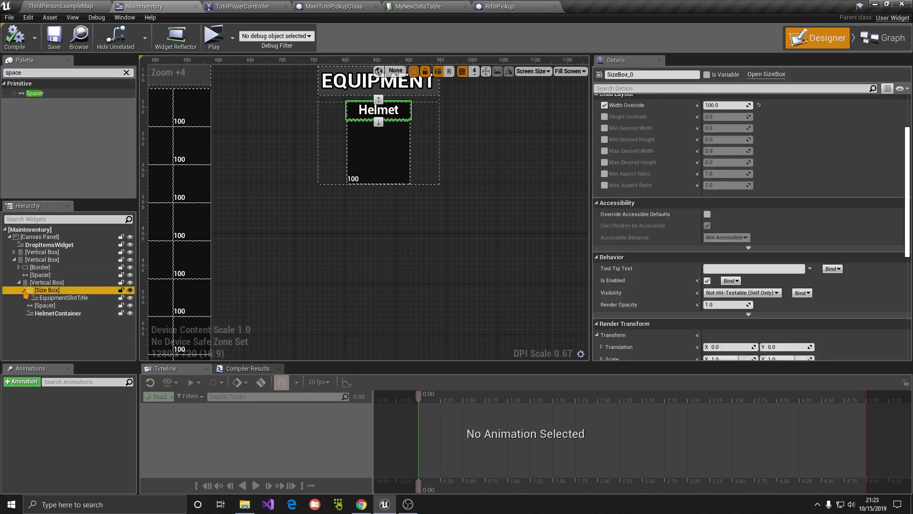
click(25, 283)
click(19, 282)
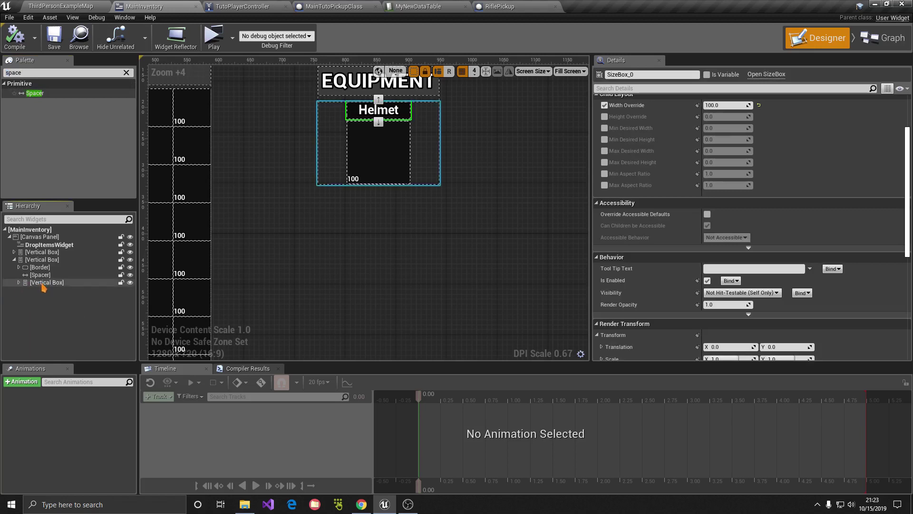
- Copy the Helmet slot group and paste it into the outer equipment Vertical Box
right_click(53, 284)
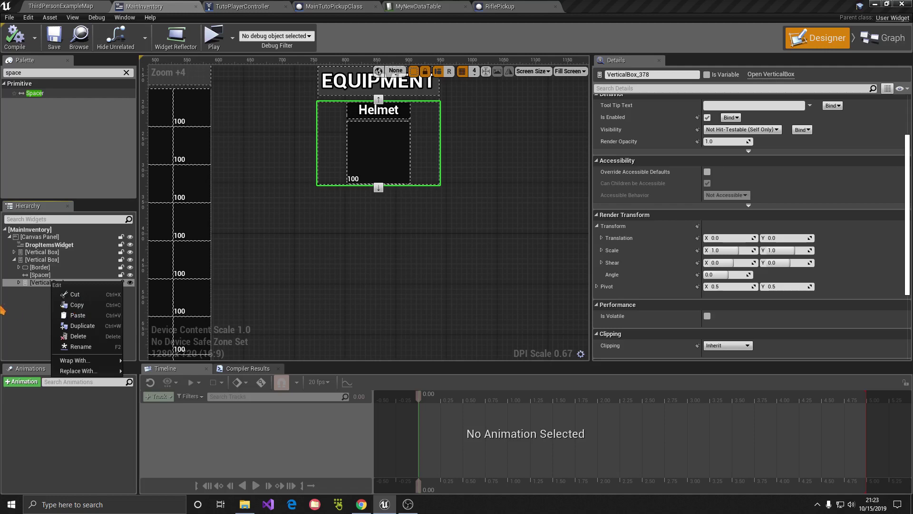
click(18, 303)
click(22, 283)
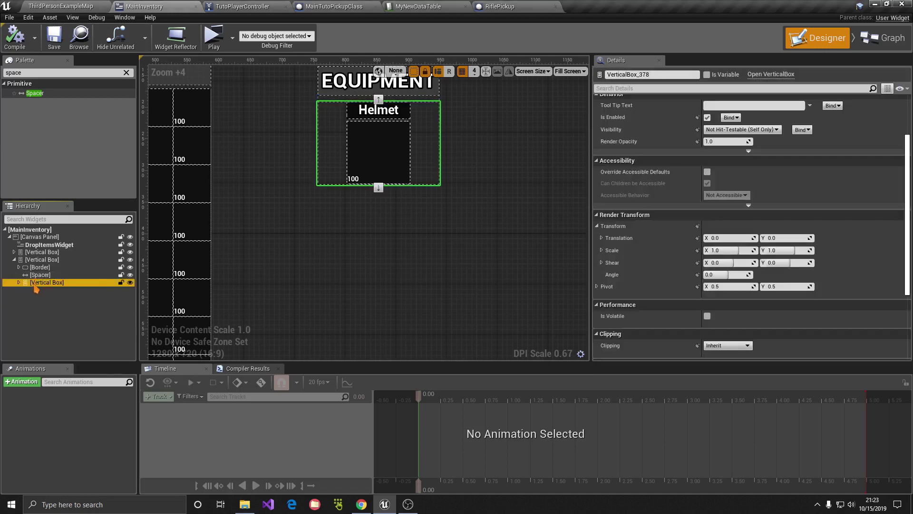
right_click(26, 284)
click(55, 310)
click(43, 259)
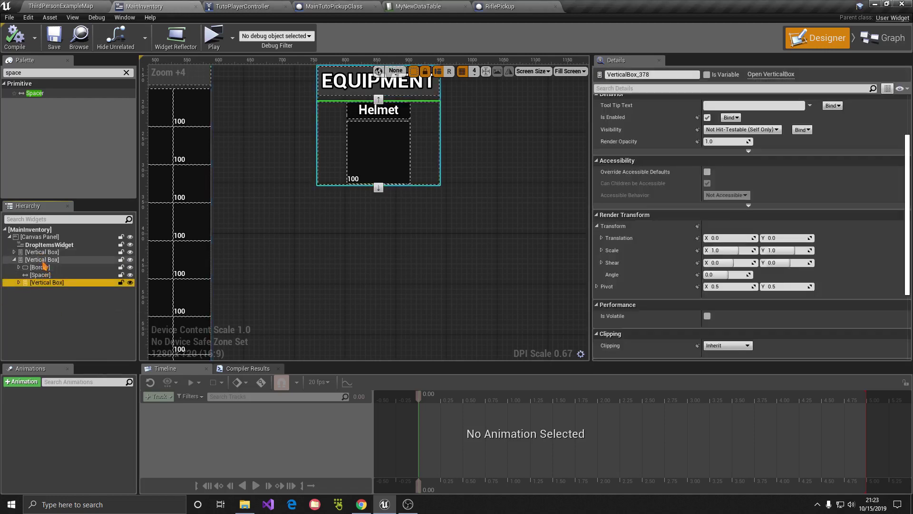
right_click(45, 261)
click(72, 297)
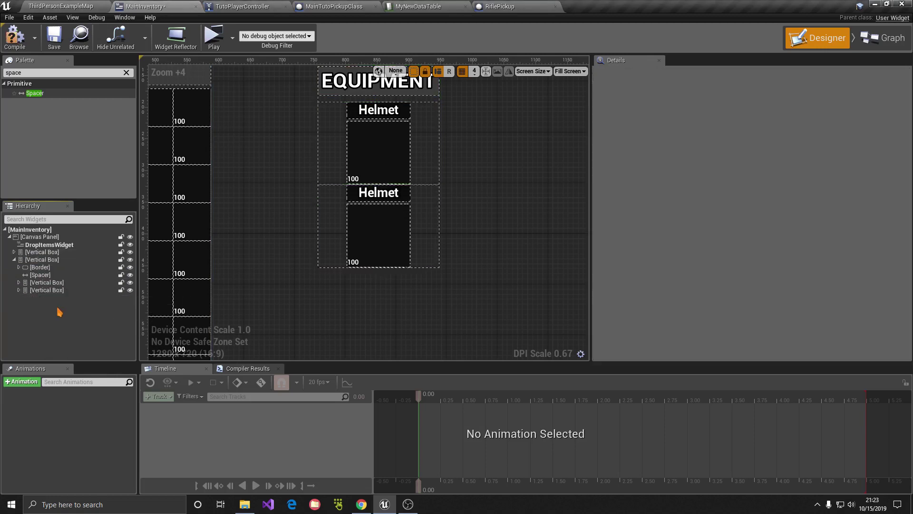
- Insert a Spacer with Size Y 5 between the two slot groups
click(36, 94)
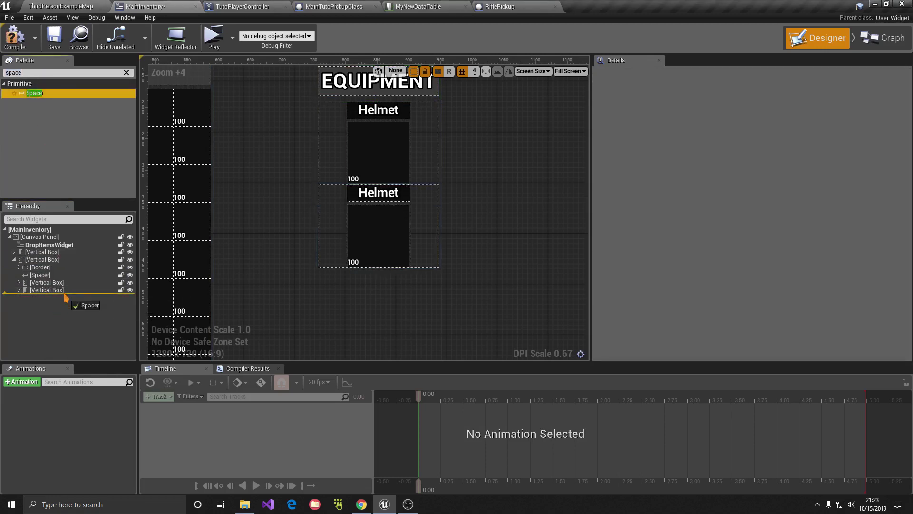
drag(61, 294, 58, 291)
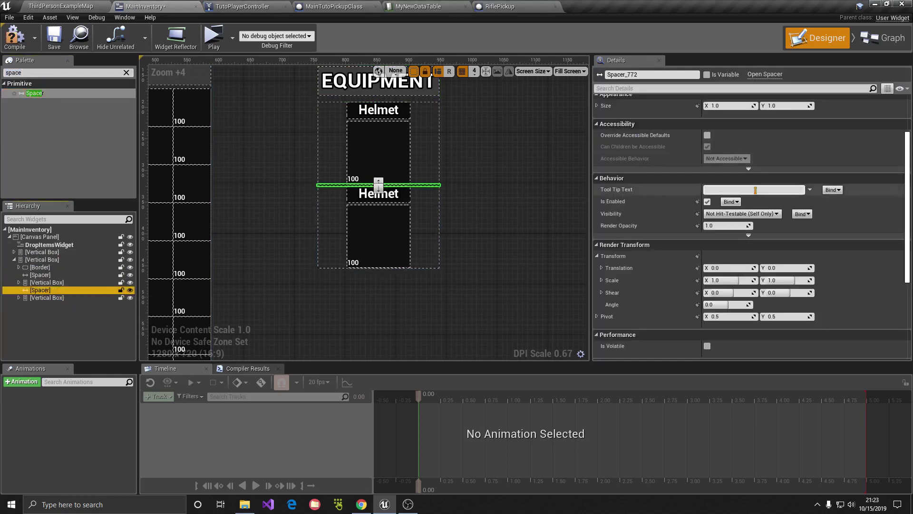
click(784, 106)
text(5)
key(Return)
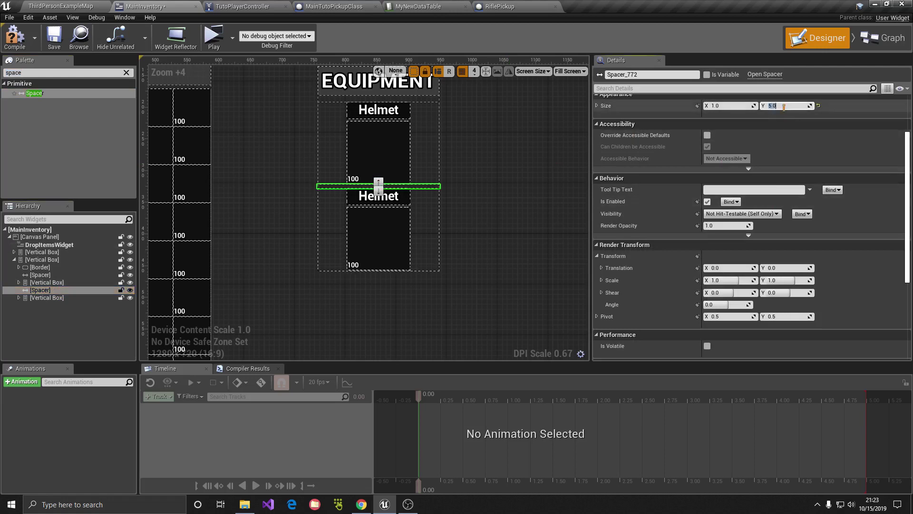
- Expand the copied slot group and select its HelmetContainer_1 slot
drag(40, 290, 43, 310)
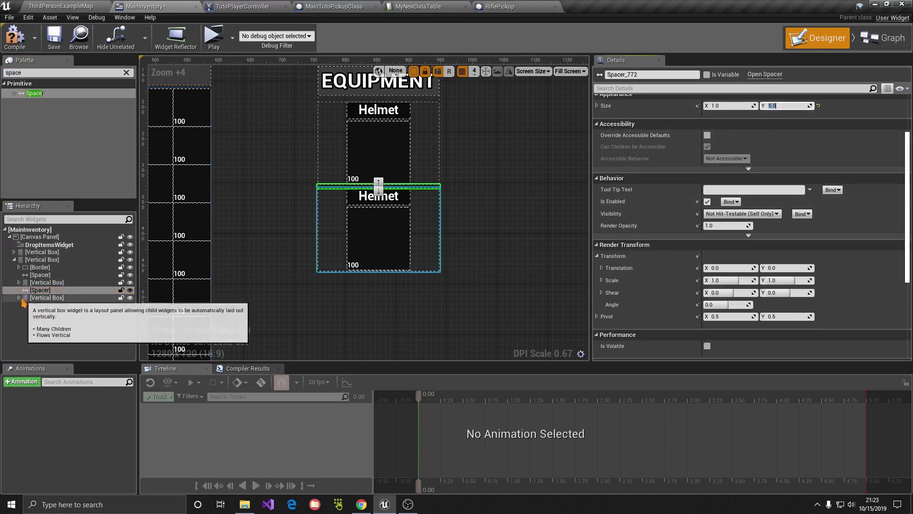
click(44, 313)
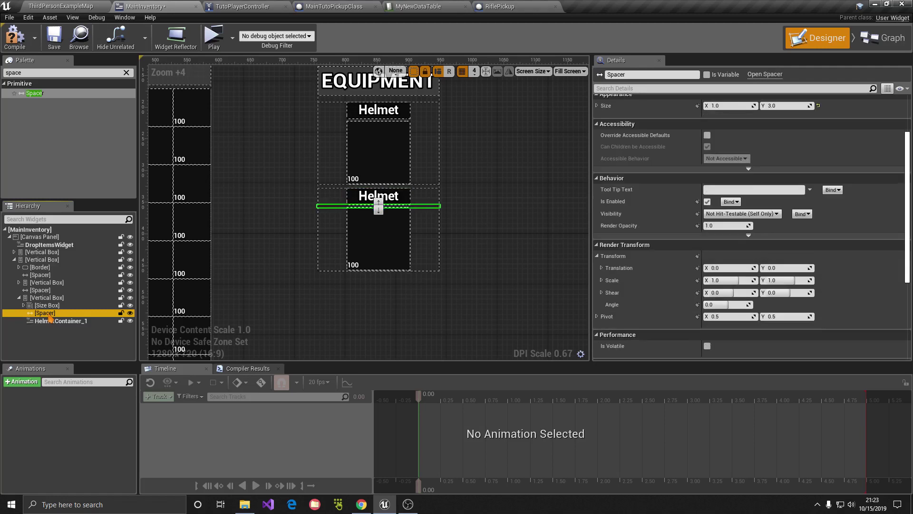
click(45, 321)
text(RifleContai)
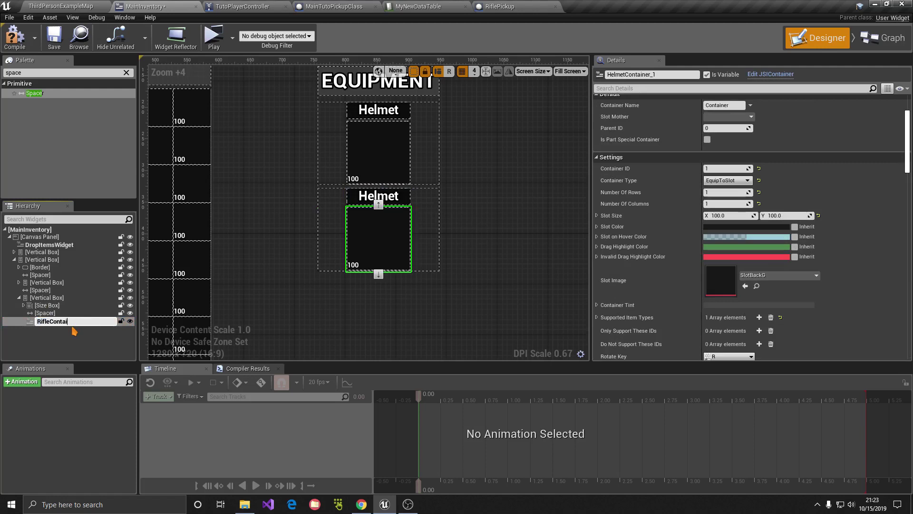
- Rename HelmetContainer_1 to RifleContainer and set its slot size to 300 by 120
text(ner)
key(Return)
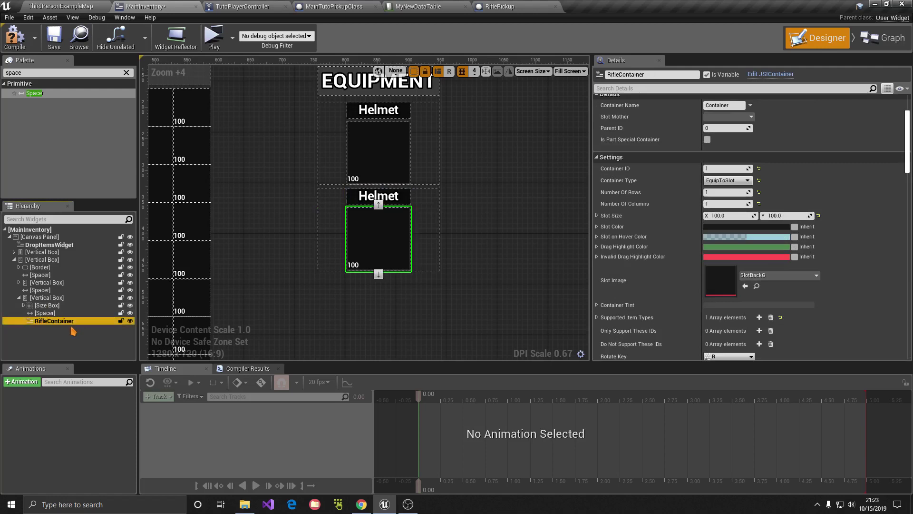
click(722, 215)
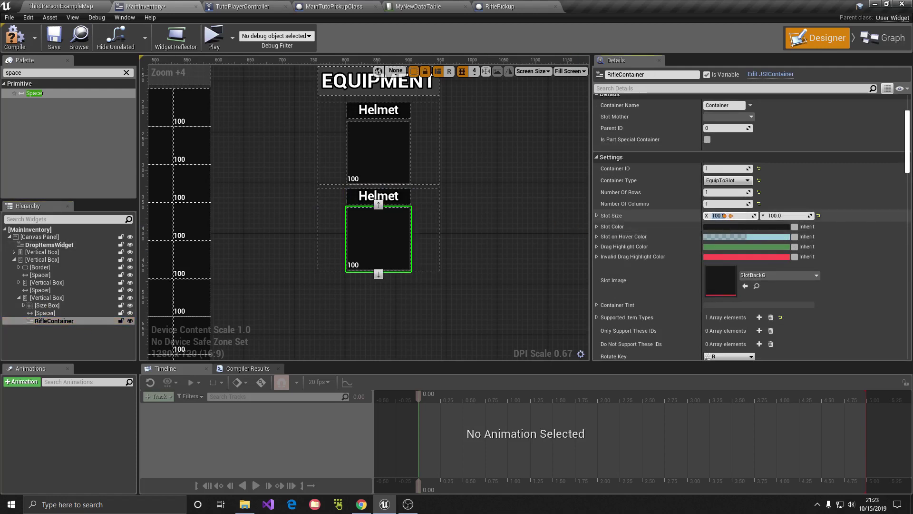
text(300)
key(Return)
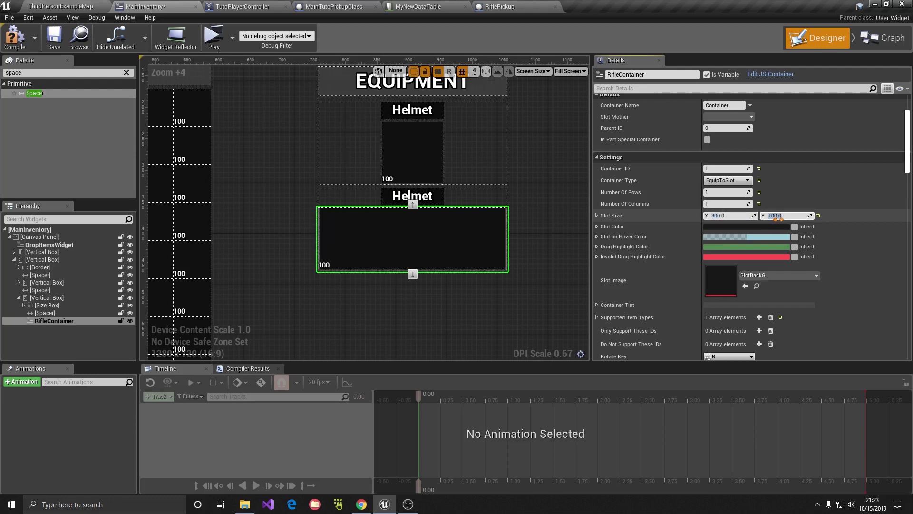
text(120)
key(Return)
click(480, 202)
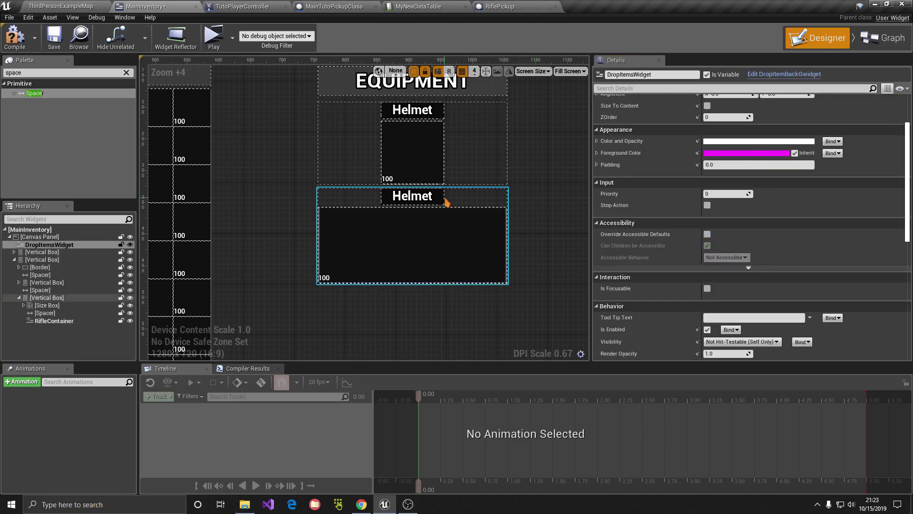
click(427, 201)
- Change the copied equipment slot title's Slot Name from Helmet to Rifle
click(47, 305)
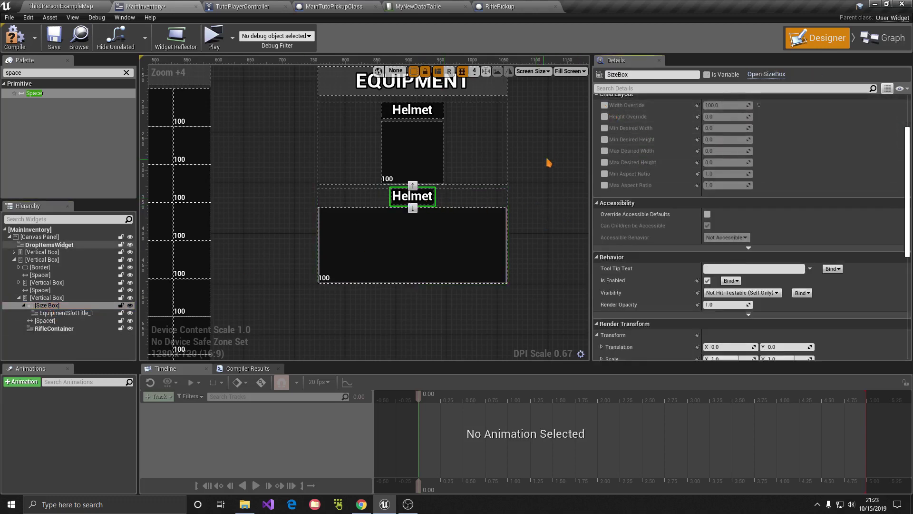
click(64, 312)
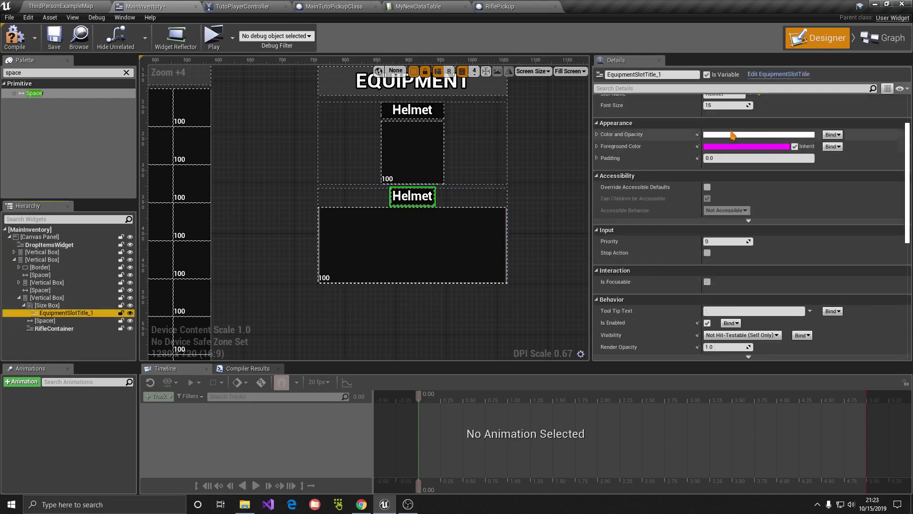
scroll(735, 143, up, 5)
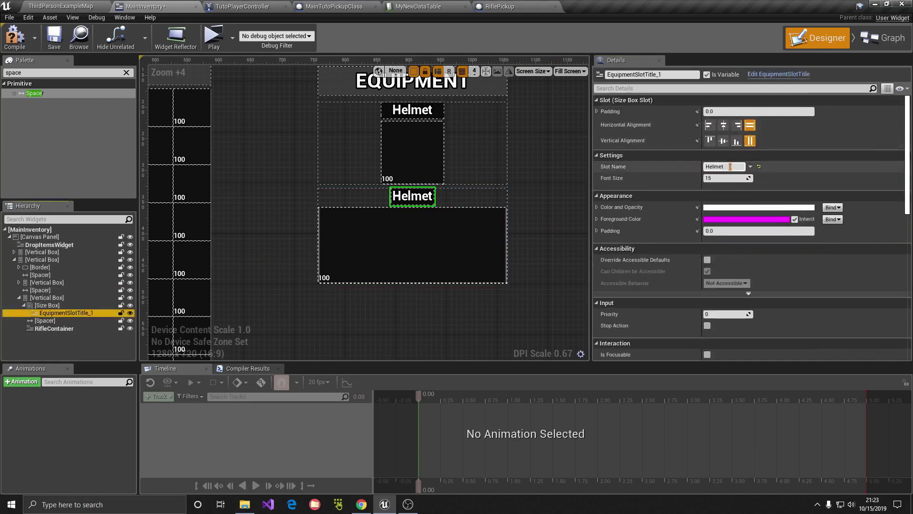
click(721, 167)
text(Rifle)
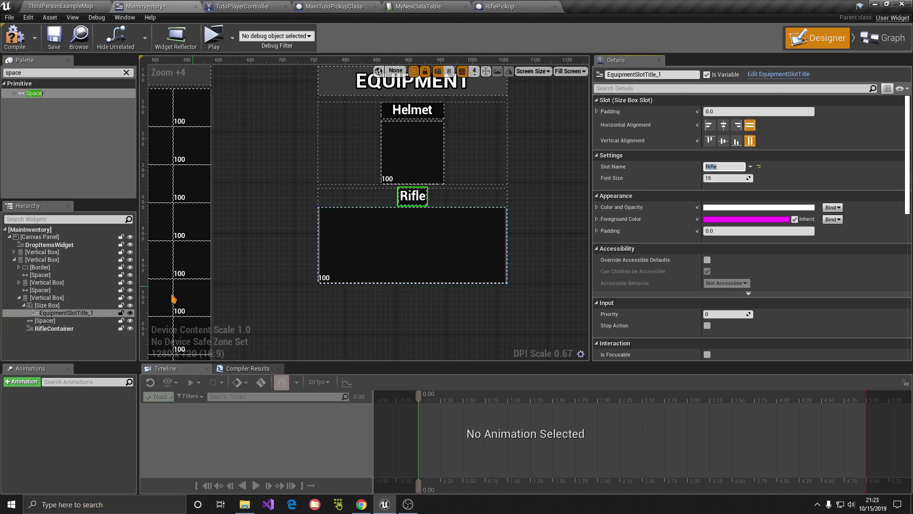
click(50, 307)
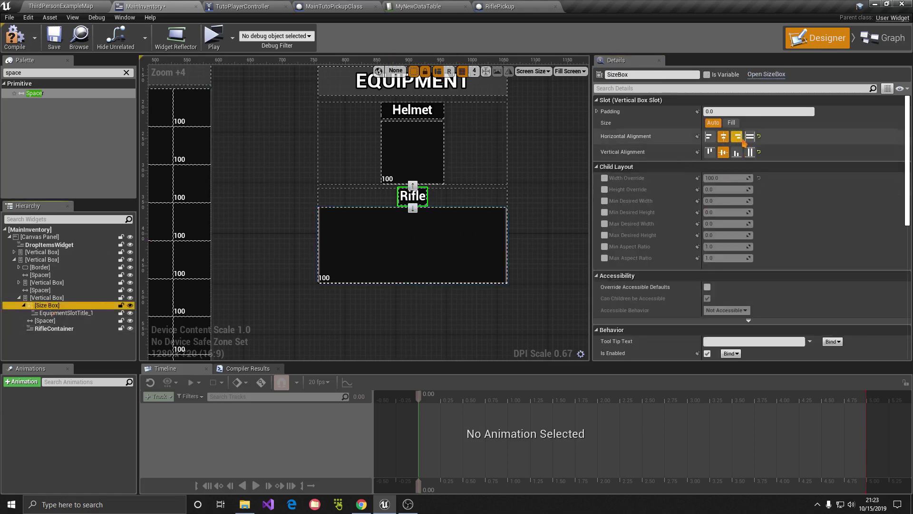
click(474, 222)
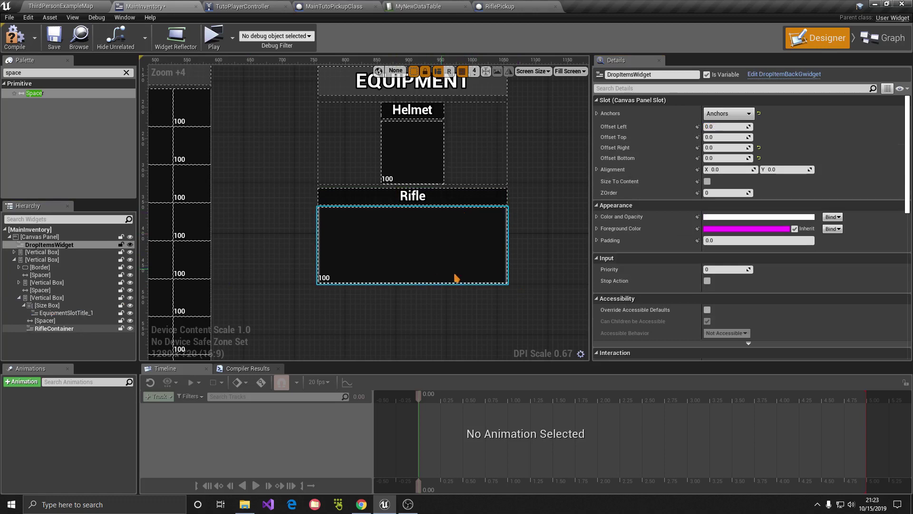
- Set the spacer between the Helmet and Rifle slots to a height of 20
scroll(455, 277, down, 1)
click(427, 189)
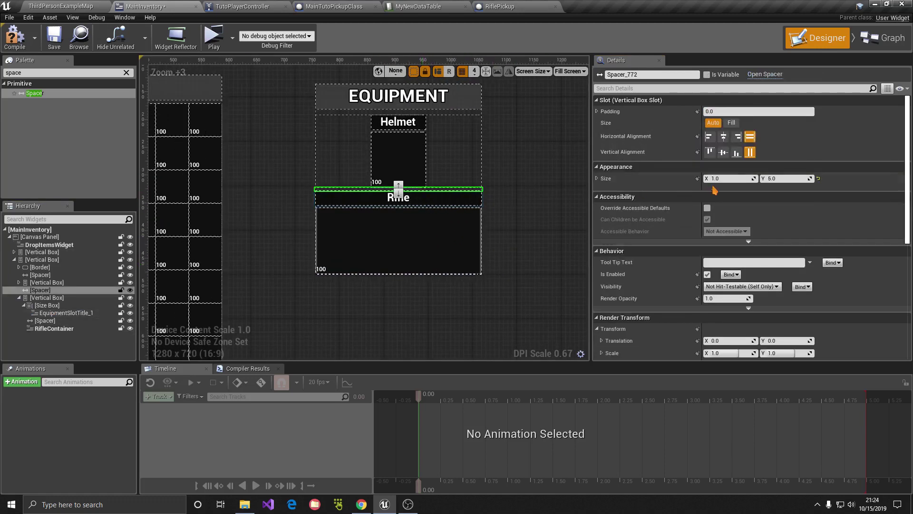
text(20)
key(Return)
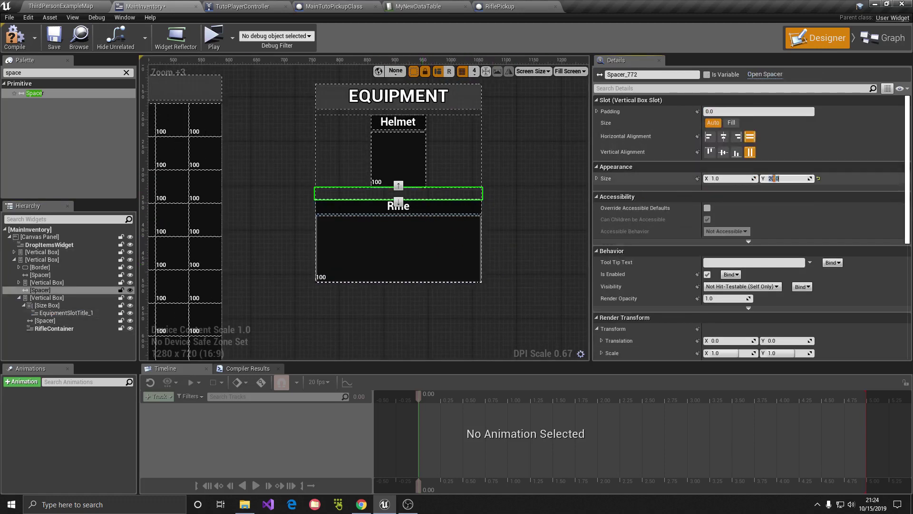
- Change RifleContainer's Supported Item Types element 0 from Helmet to Rifle
click(428, 259)
scroll(726, 246, down, 3)
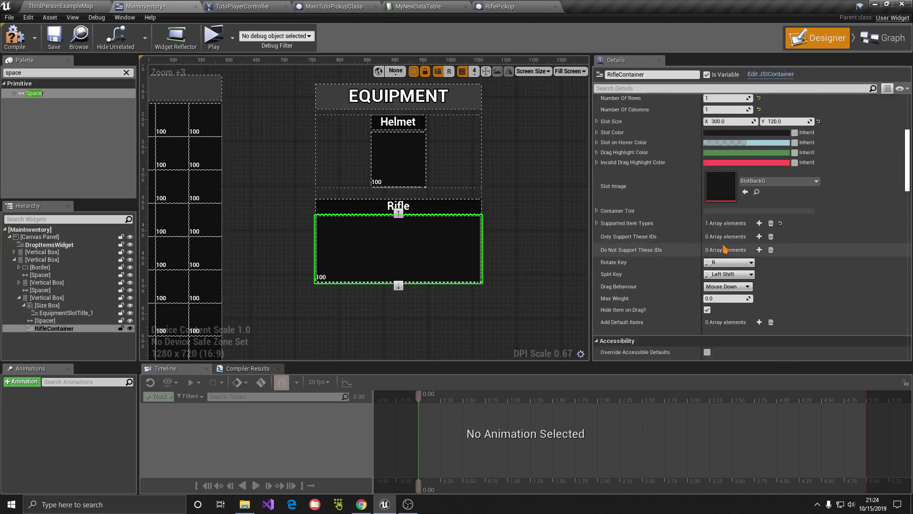
scroll(727, 249, down, 3)
scroll(713, 252, down, 2)
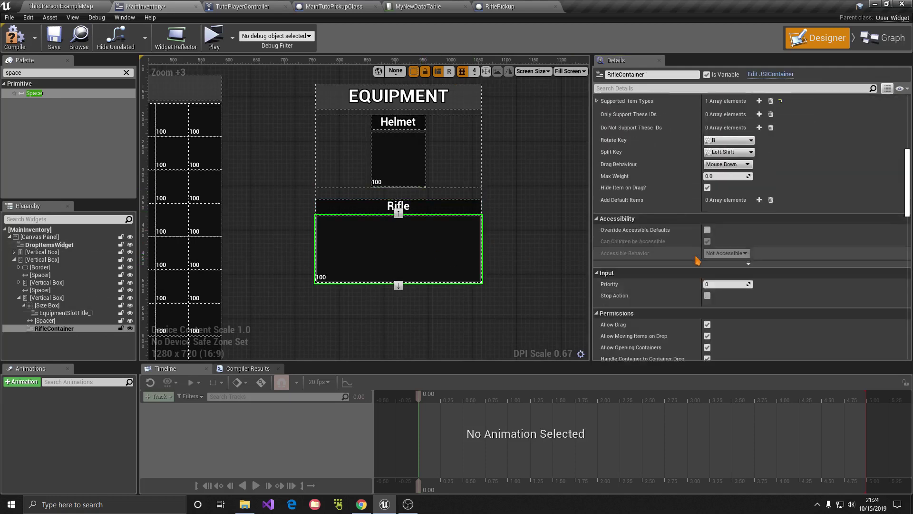
scroll(694, 259, up, 4)
scroll(684, 265, up, 2)
scroll(682, 266, down, 3)
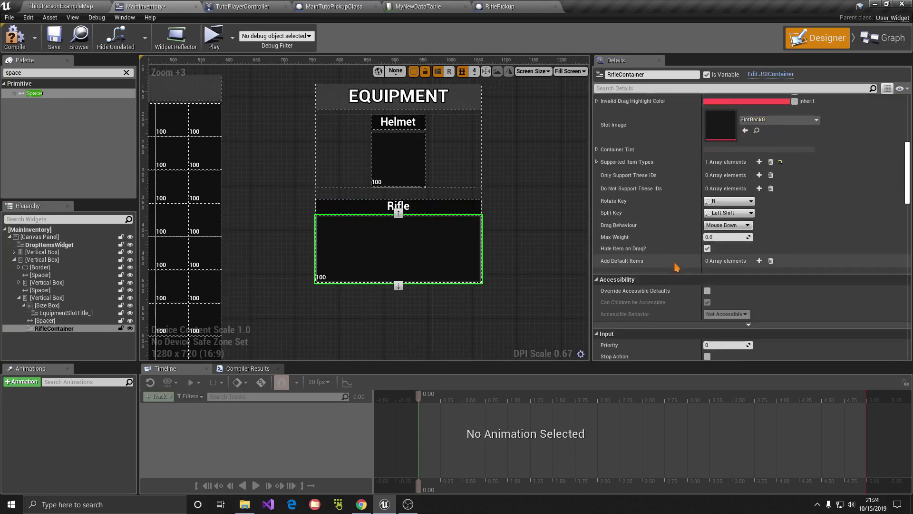
scroll(680, 266, down, 4)
scroll(677, 267, down, 2)
scroll(666, 254, up, 3)
scroll(637, 224, up, 1)
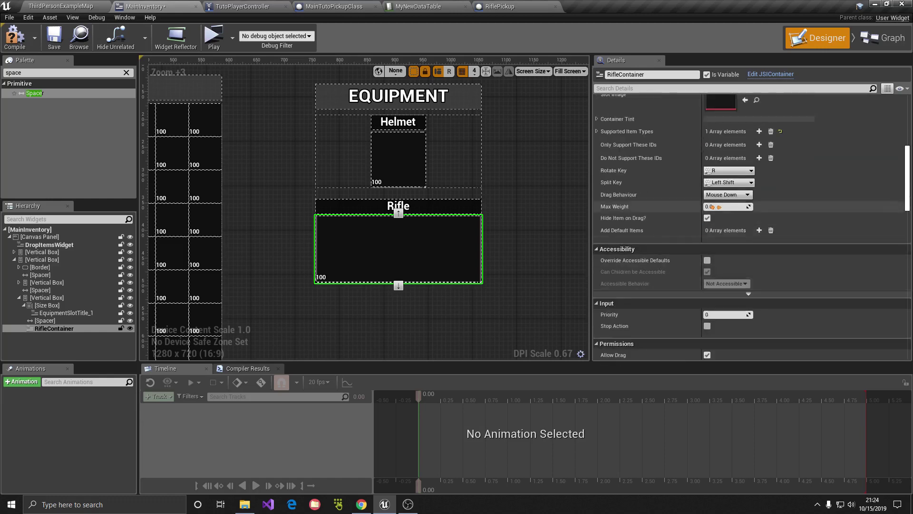
scroll(609, 190, up, 2)
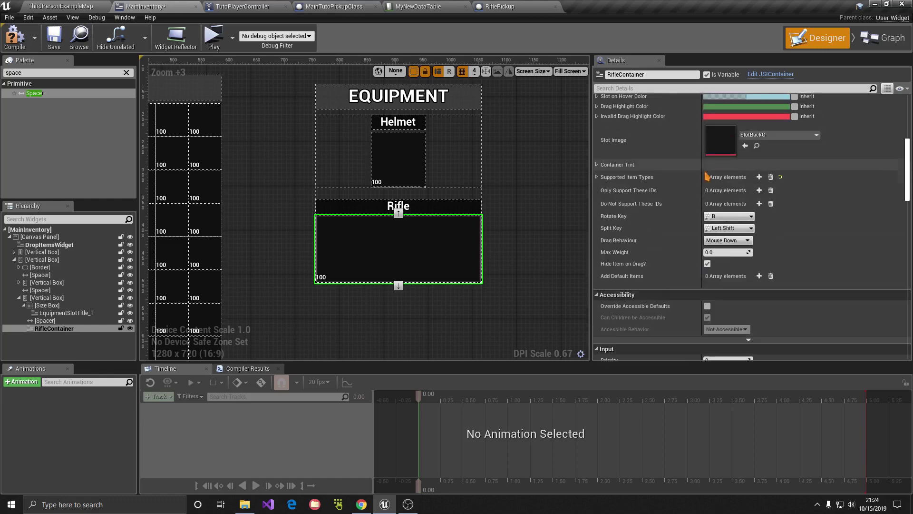
click(597, 177)
click(721, 190)
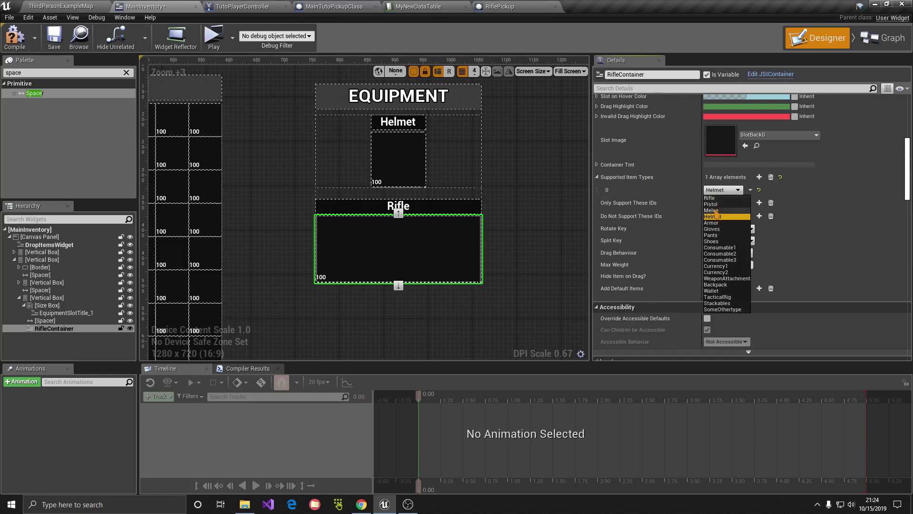
click(709, 198)
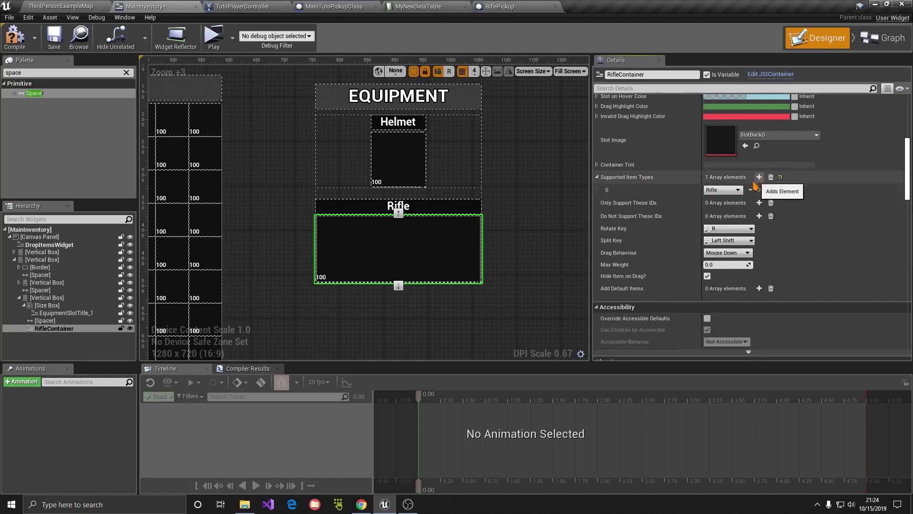
click(725, 189)
click(727, 197)
- Expand RifleContainer's Rarity Colors entries 0–3 for review, then compile the MainInventory widget
scroll(485, 224, down, 1)
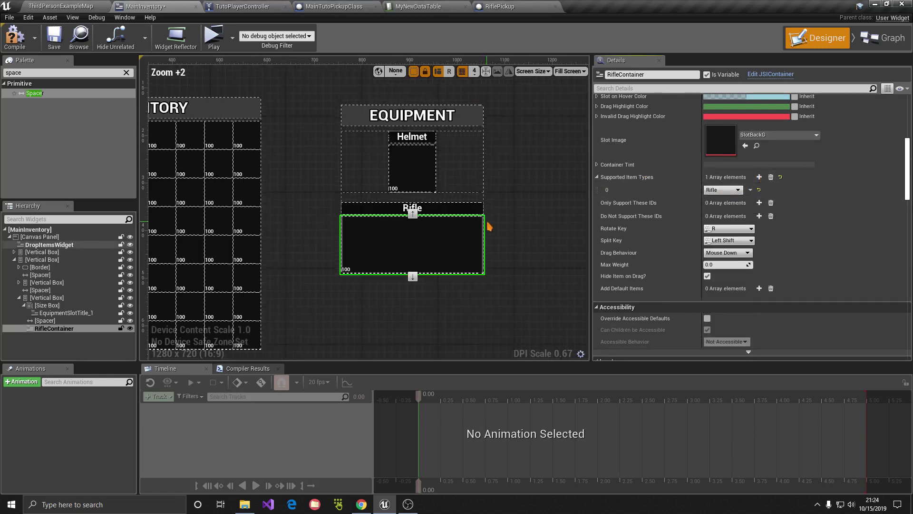
scroll(485, 224, down, 1)
scroll(725, 301, down, 5)
scroll(725, 301, down, 3)
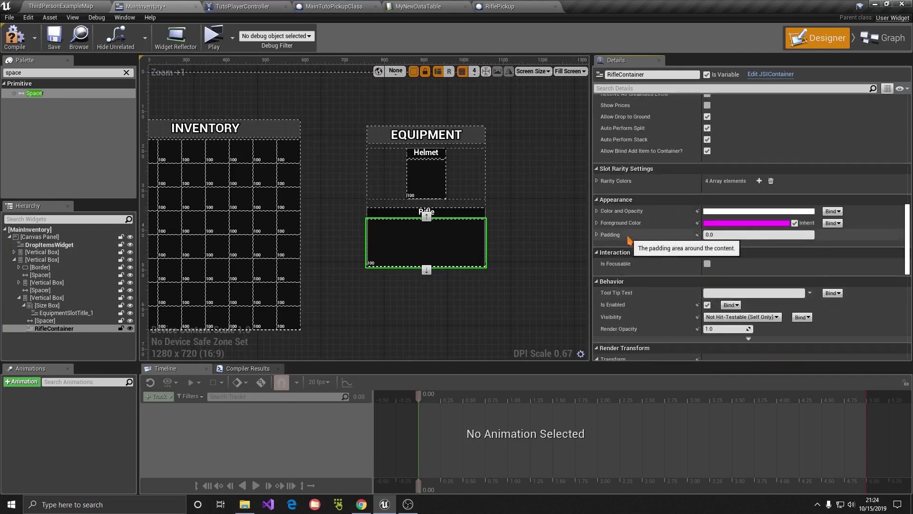
scroll(694, 240, down, 1)
click(597, 166)
click(601, 178)
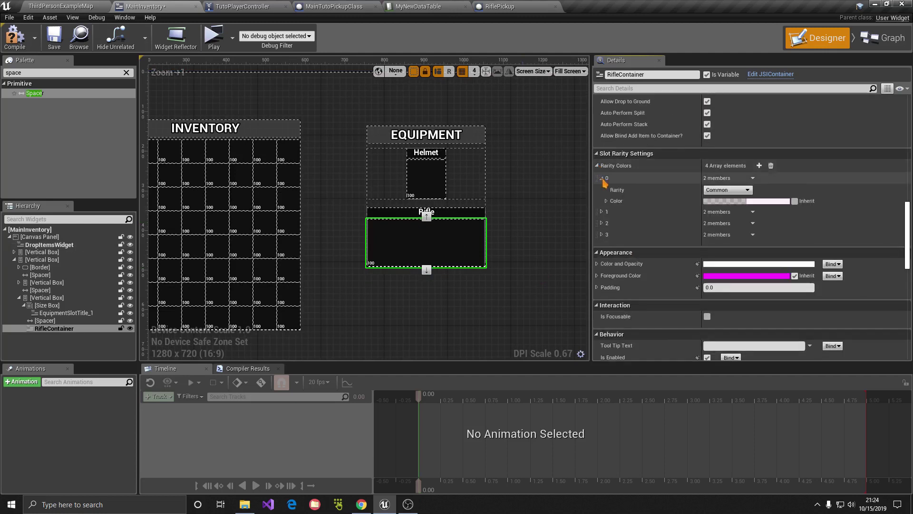
click(601, 212)
click(601, 245)
click(601, 279)
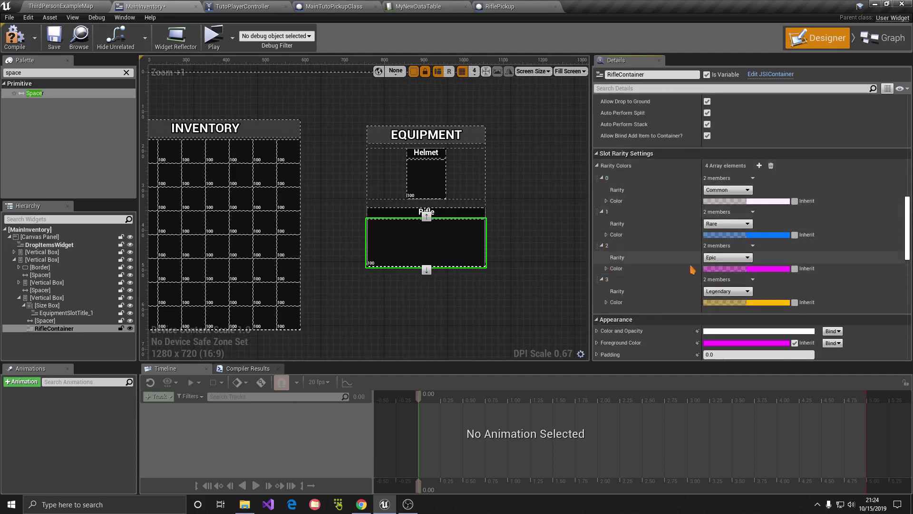
click(318, 164)
click(15, 43)
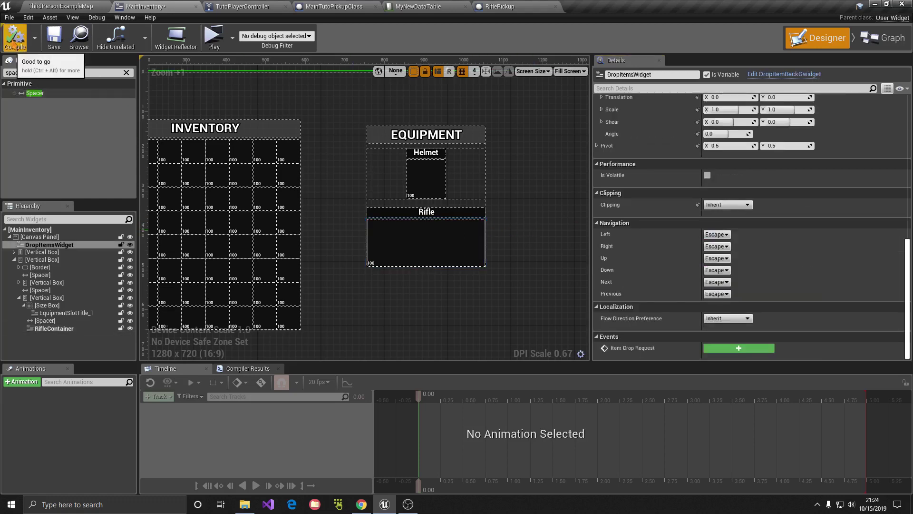
click(53, 39)
click(61, 6)
click(367, 41)
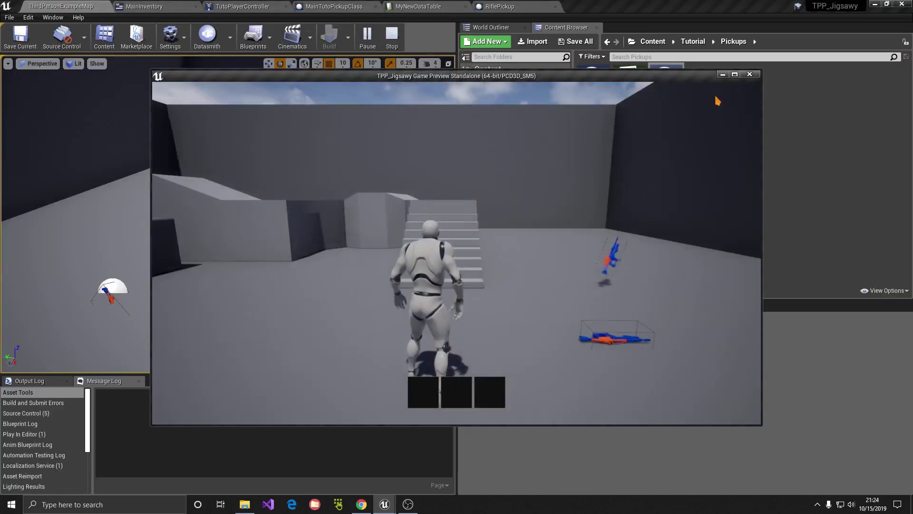
key(i)
key(w)
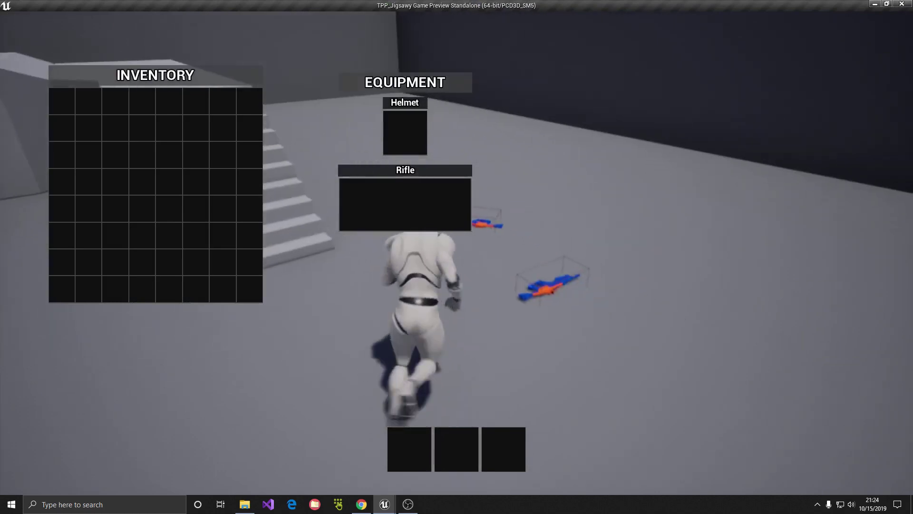
mouse_move(116, 115)
mouse_down()
mouse_move(386, 199)
mouse_move(174, 192)
mouse_up()
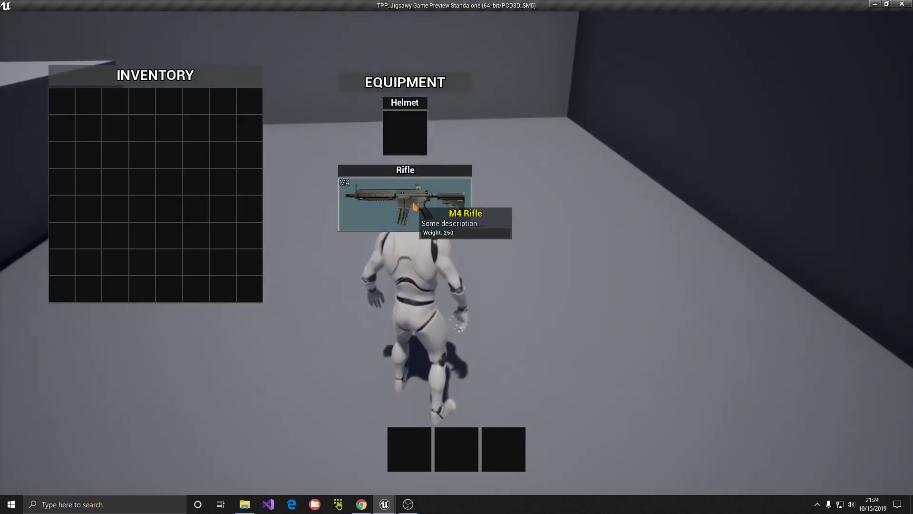
drag(404, 204, 156, 157)
key(Escape)
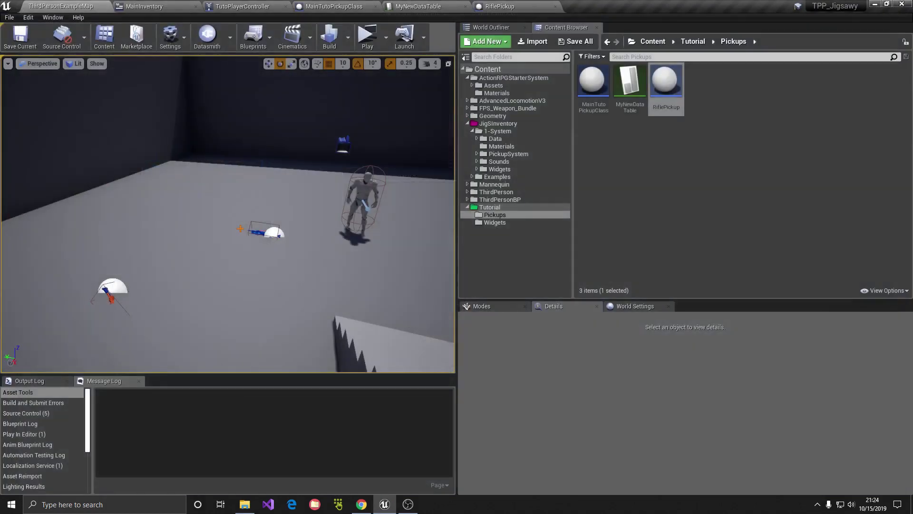
- In TutoPlayerController's Event Graph, delete the Add New Inventory Item node and its Main Inventory getter
click(233, 5)
scroll(404, 171, down, 3)
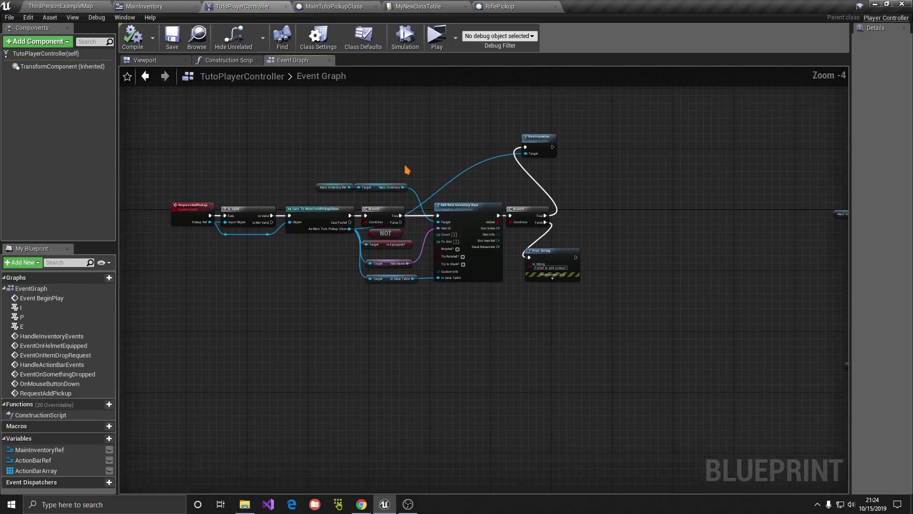
scroll(432, 179, up, 3)
right_drag(583, 333, 645, 345)
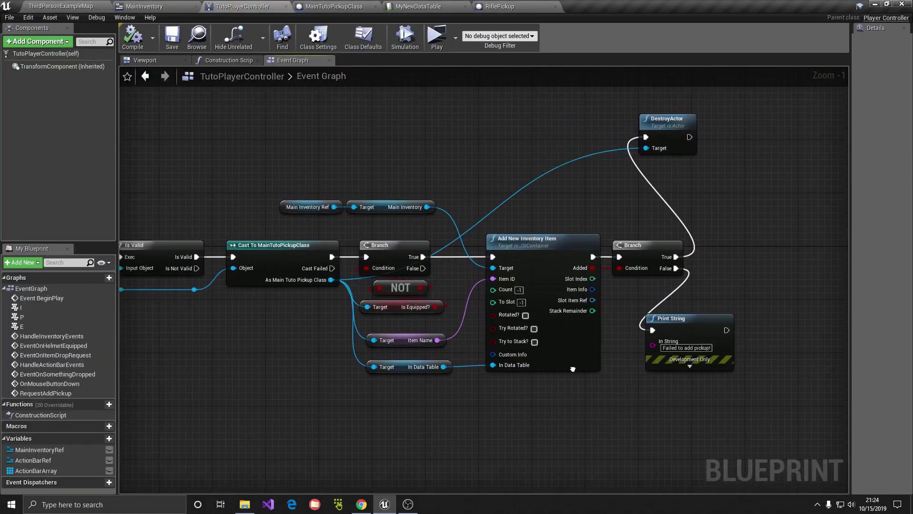
click(558, 256)
key(Delete)
click(426, 206)
key(Delete)
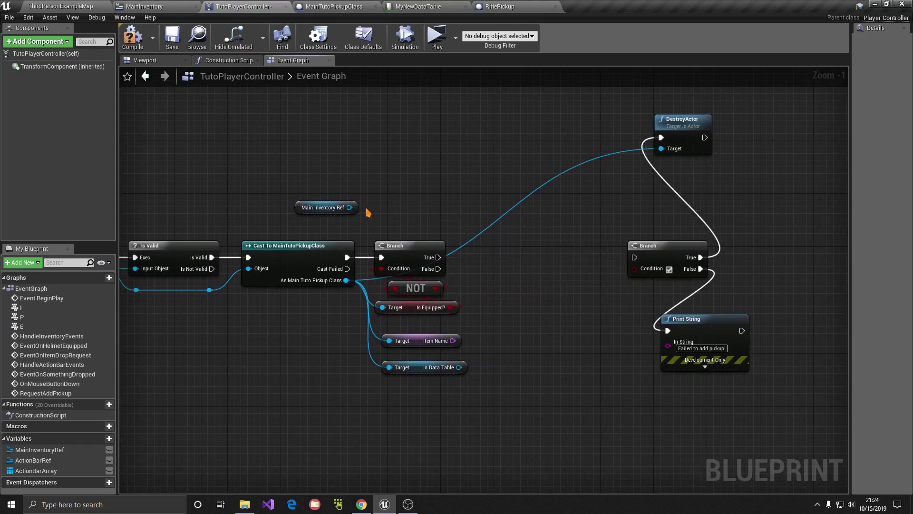
- Add a Rifle Container getter from Main Inventory Ref and an Equip Item node on it
drag(349, 208, 394, 210)
text(get rifle)
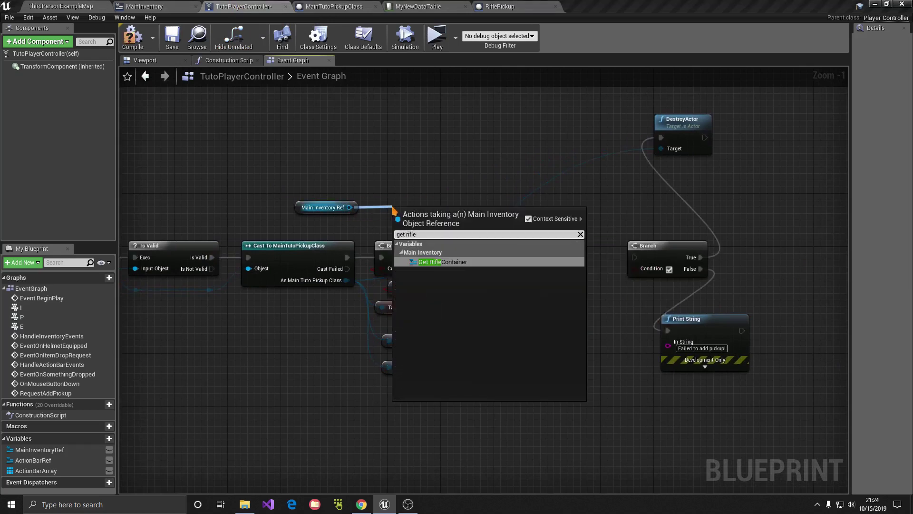
key(Return)
mouse_move(430, 214)
mouse_down()
mouse_move(403, 207)
mouse_move(507, 216)
mouse_move(521, 253)
mouse_up()
text(equip)
key(Return)
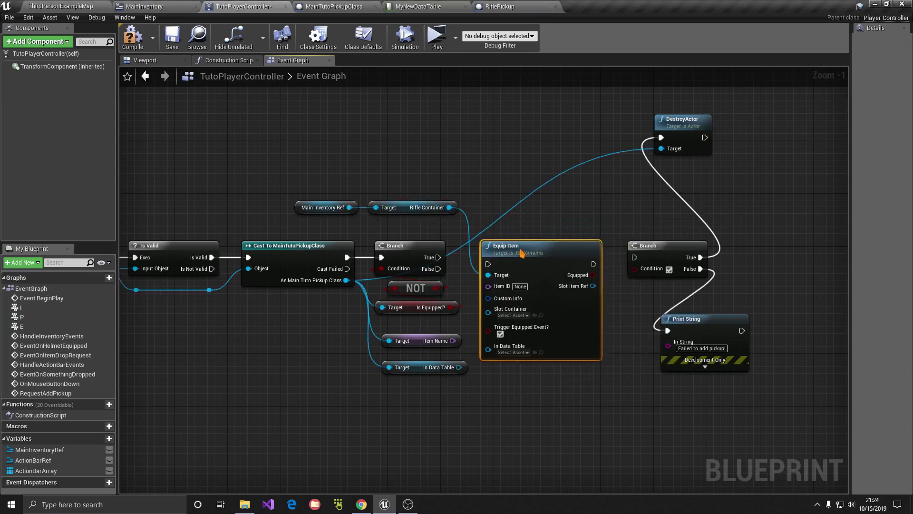
- Wire Branch True, Item Name, In Data Table and Equipped to Equip Item, then compile and playtest
mouse_move(438, 258)
mouse_down()
mouse_move(488, 264)
mouse_move(520, 239)
mouse_up()
drag(452, 340, 496, 280)
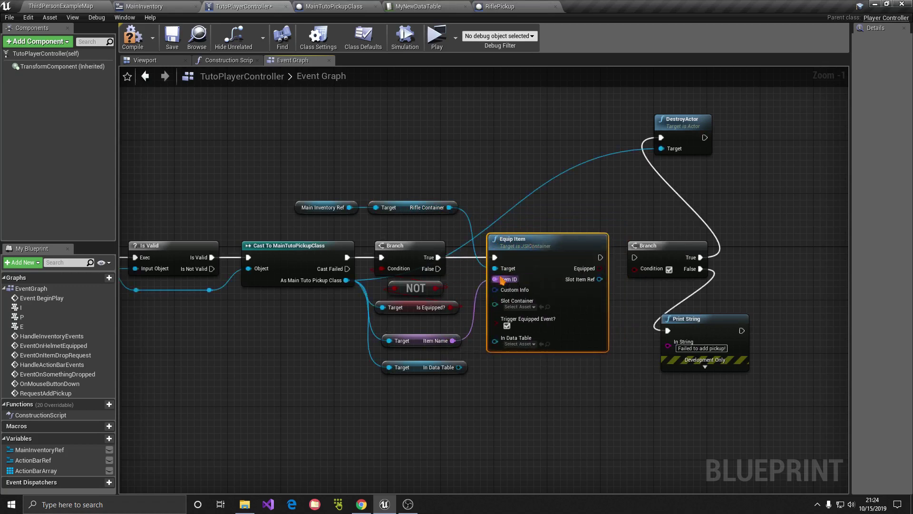
drag(459, 367, 495, 337)
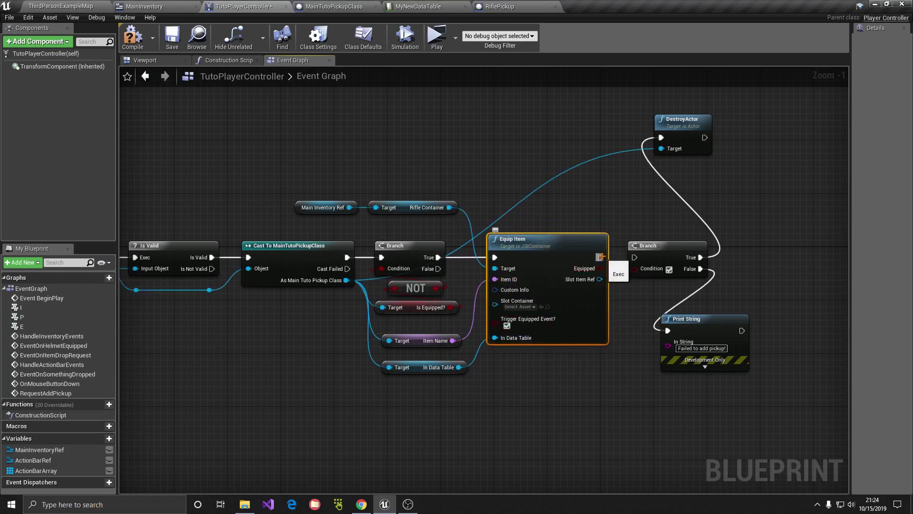
mouse_move(599, 269)
mouse_down()
mouse_move(634, 269)
mouse_move(634, 257)
mouse_up()
click(136, 45)
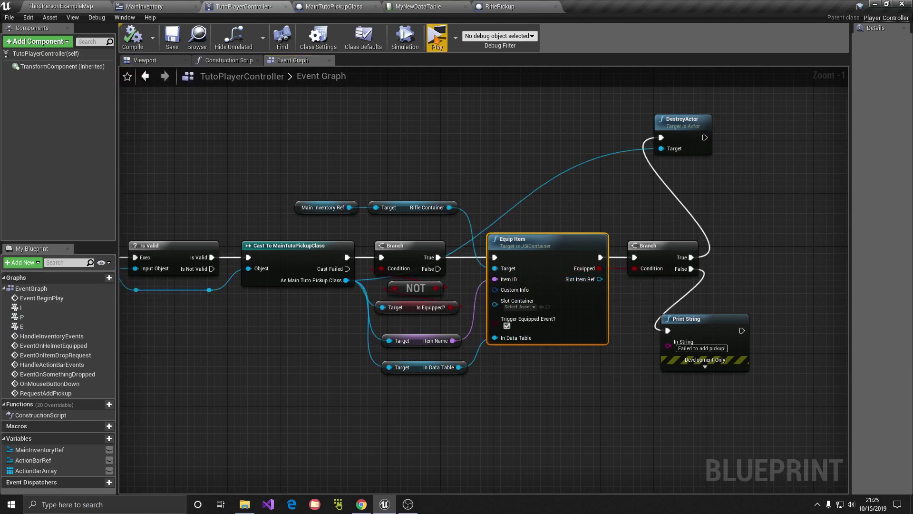
click(436, 37)
- Playtest picking up the M4 to confirm it auto-equips into the Rifle slot, then Save All
click(735, 74)
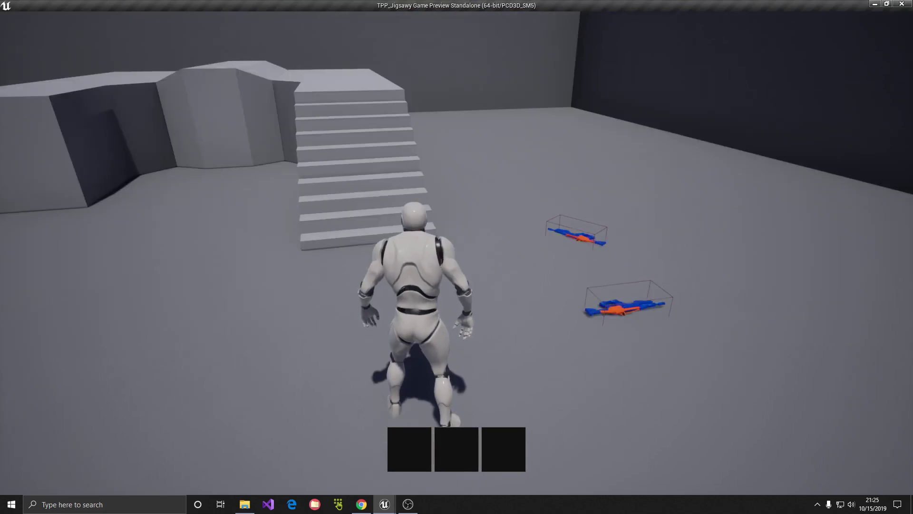
key(i)
key(w)
key(e)
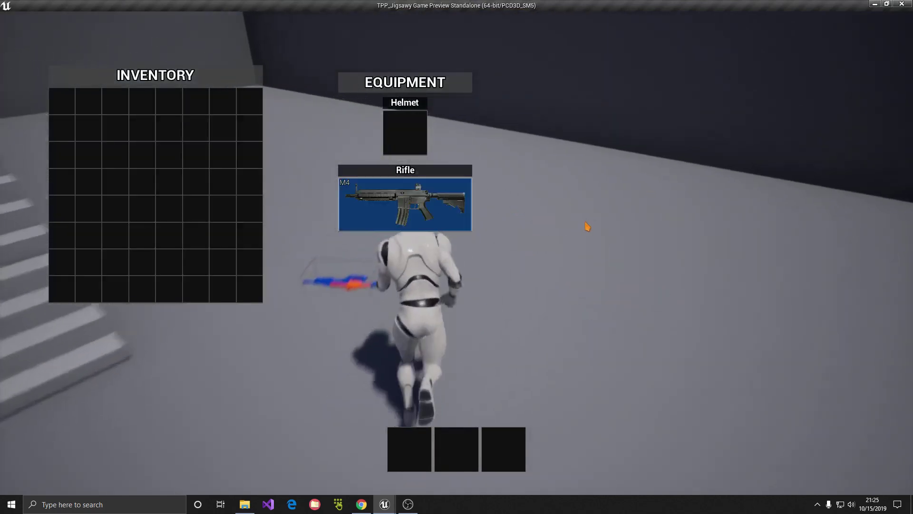
key(Escape)
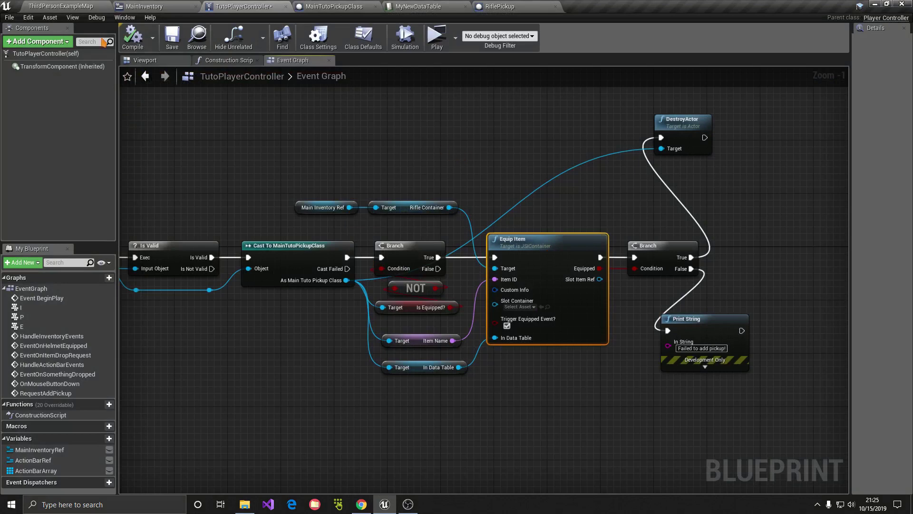
click(9, 17)
click(29, 70)
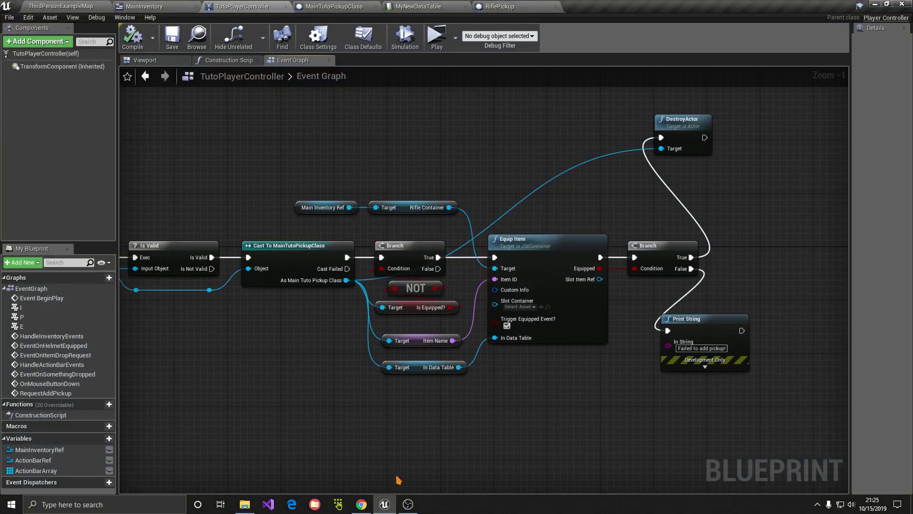